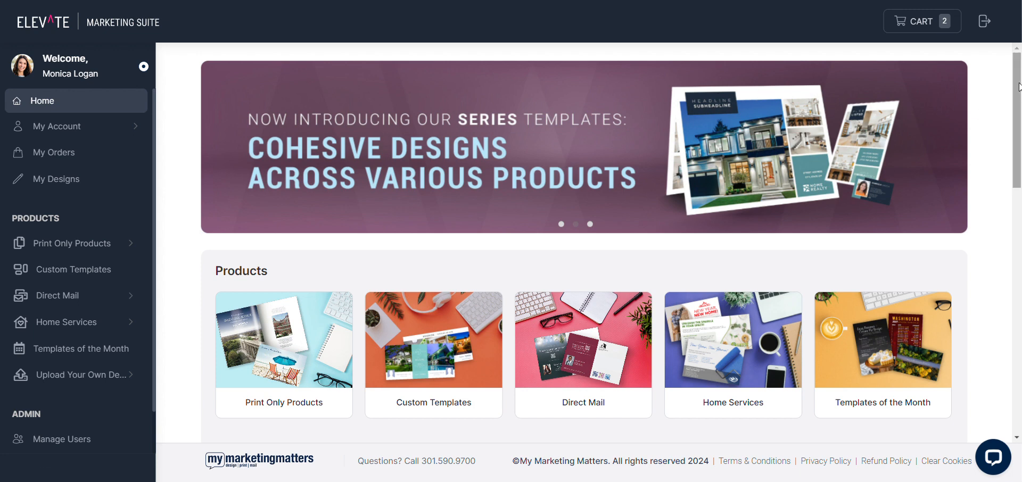
Look through the home page's Products, My Designs, Saved Orders and Completed Orders sections.
{"action": "scroll", "coordinate": [1019, 107], "scroll_direction": "down", "scroll_amount": 1}
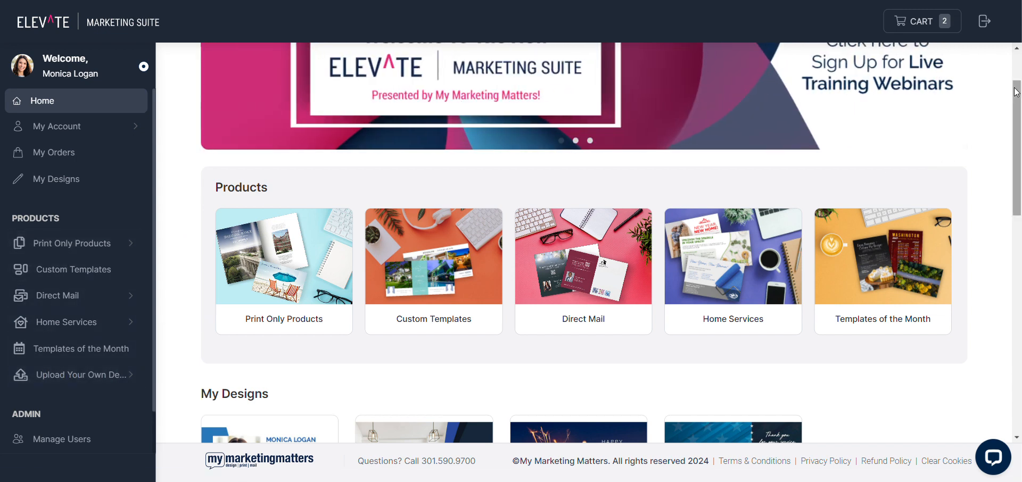
{"action": "left_click_drag", "start_coordinate": [1016, 94], "coordinate": [1020, 180]}
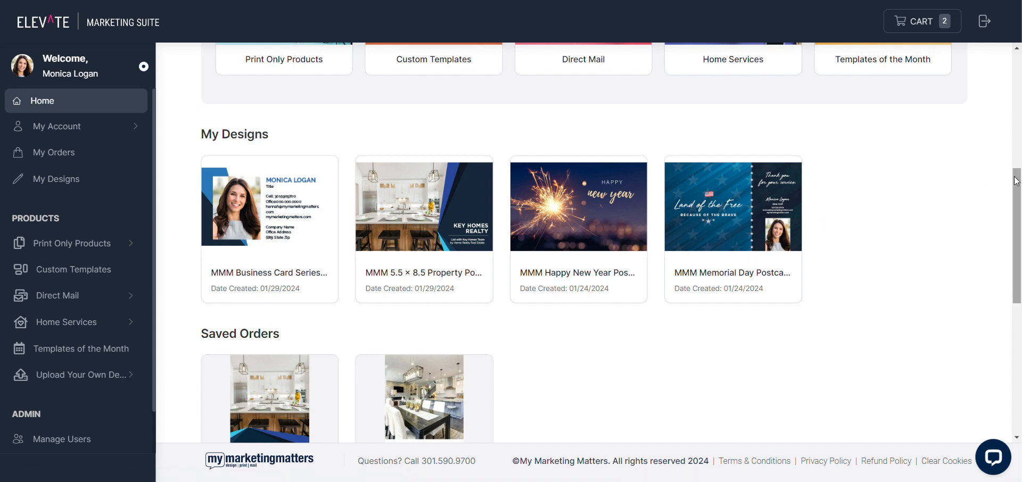
{"action": "left_click_drag", "start_coordinate": [1017, 182], "coordinate": [1017, 221]}
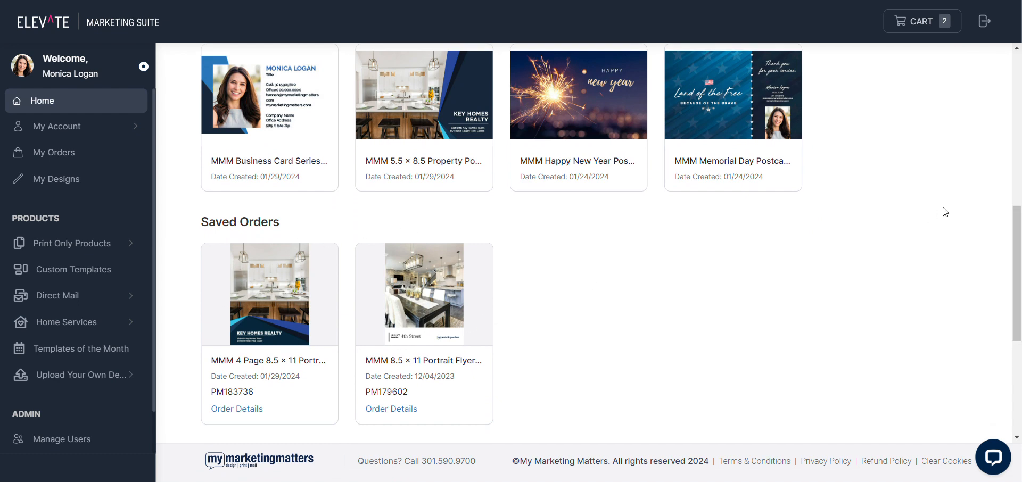
{"action": "left_click_drag", "start_coordinate": [1017, 213], "coordinate": [1016, 291]}
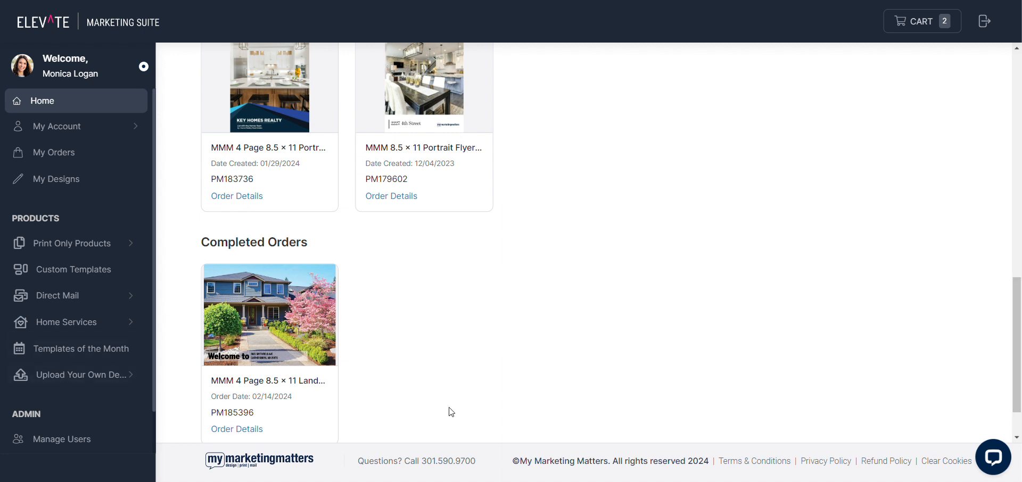
{"action": "left_click_drag", "start_coordinate": [1013, 336], "coordinate": [999, 85]}
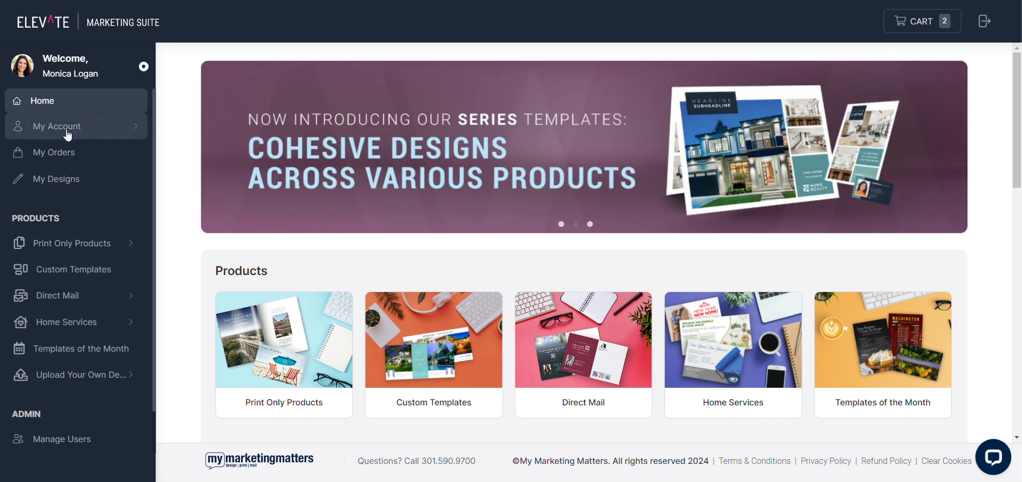
Open My Details in the account area, turn on Change password and review the profile and password fields.
{"action": "left_click", "coordinate": [68, 136]}
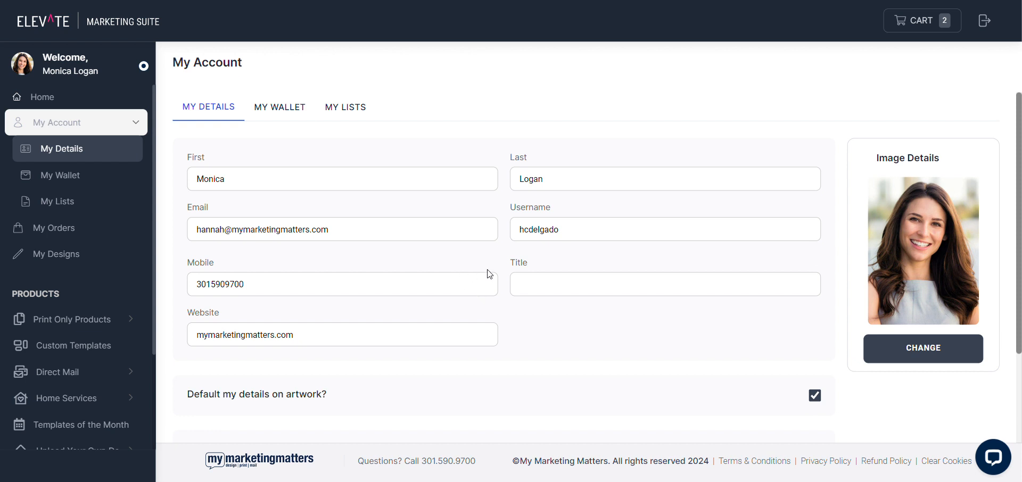
{"action": "scroll", "coordinate": [490, 275], "scroll_direction": "down", "scroll_amount": 3}
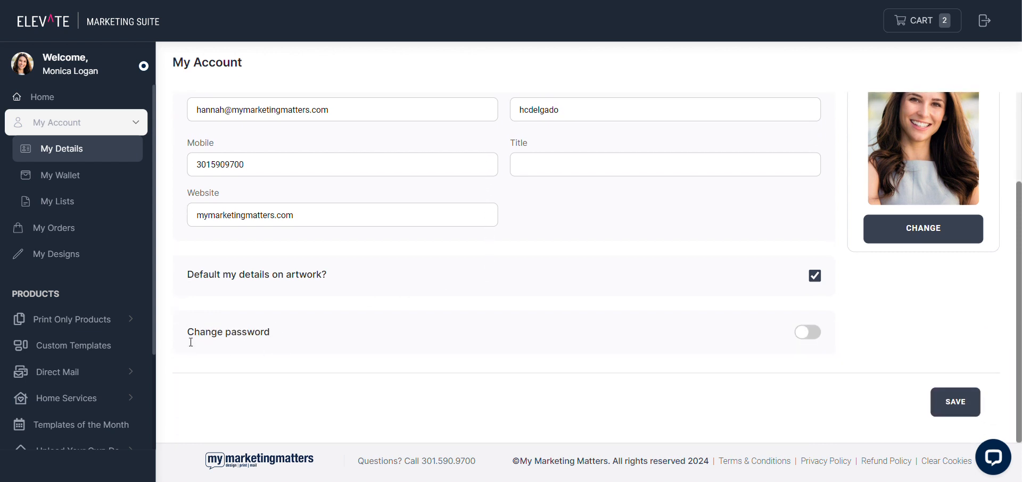
{"action": "left_click", "coordinate": [806, 332]}
{"action": "scroll", "coordinate": [766, 330], "scroll_direction": "down", "scroll_amount": 2}
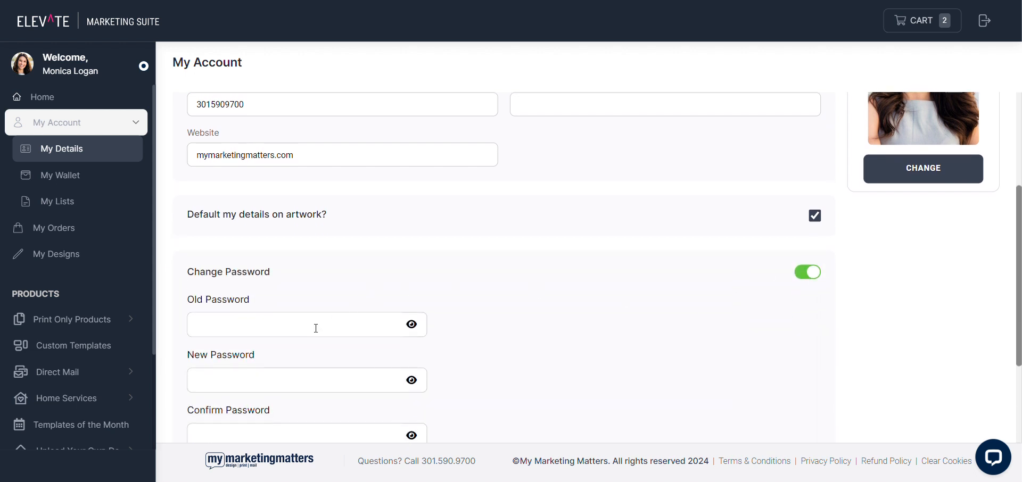
{"action": "scroll", "coordinate": [312, 320], "scroll_direction": "down", "scroll_amount": 3}
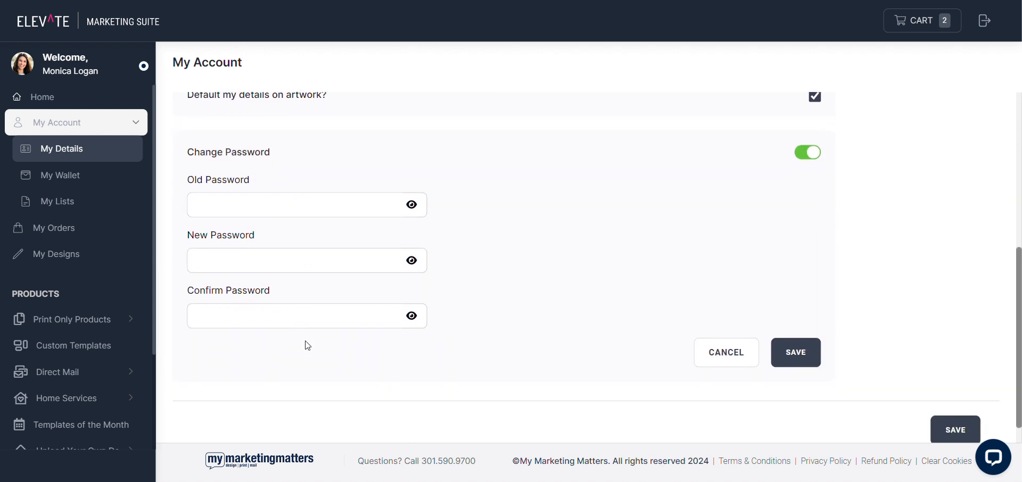
{"action": "left_click", "coordinate": [819, 358]}
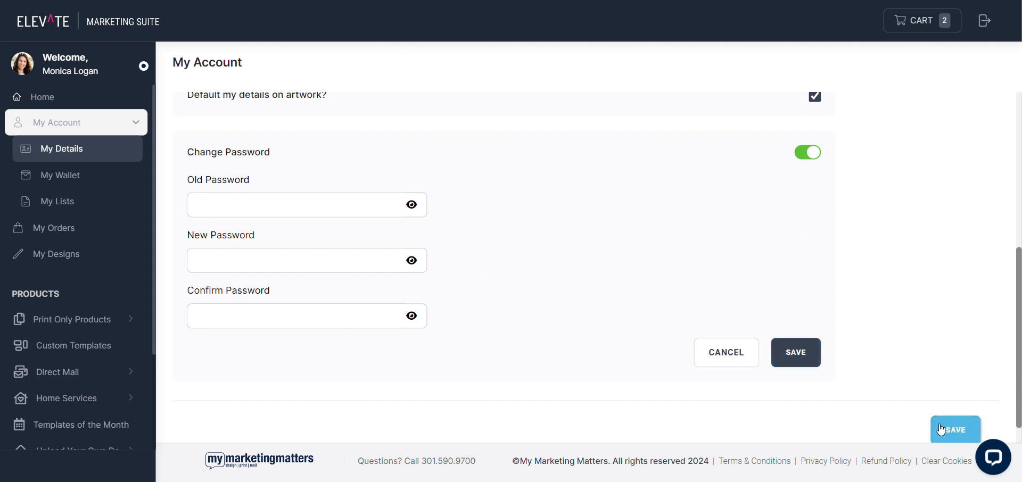
{"action": "left_click", "coordinate": [955, 429]}
{"action": "scroll", "coordinate": [945, 411], "scroll_direction": "up", "scroll_amount": 2}
{"action": "scroll", "coordinate": [945, 412], "scroll_direction": "up", "scroll_amount": 3}
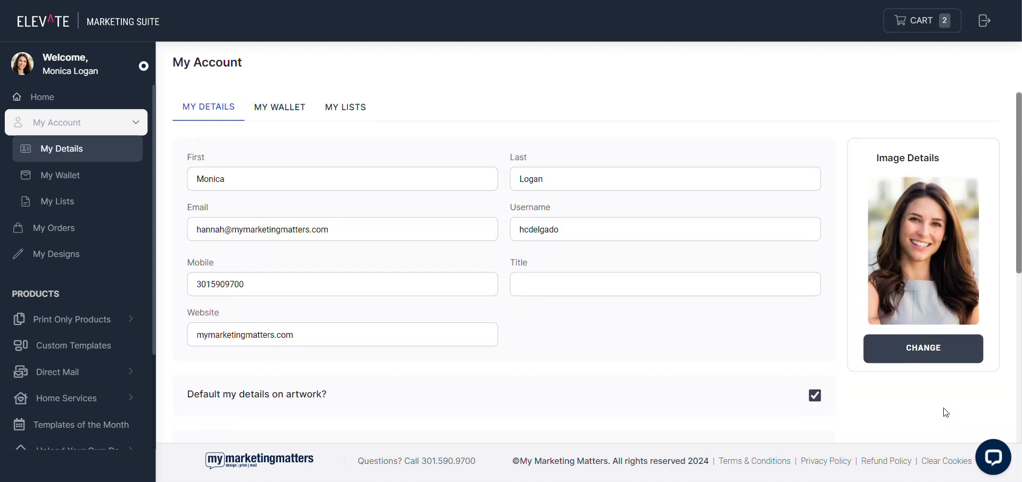
Check My Wallet, and view the Blue Creek list's address records in My Lists without accepting changes.
{"action": "left_click", "coordinate": [270, 115]}
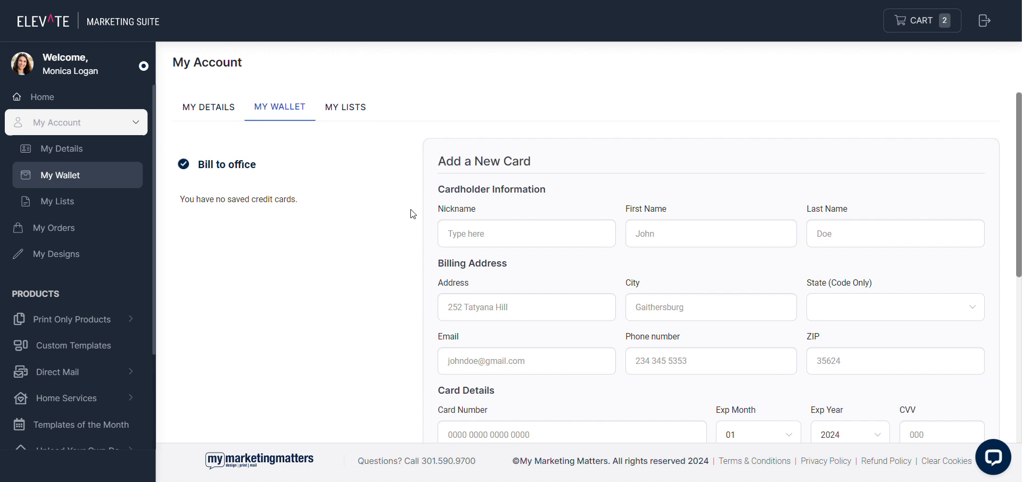
{"action": "left_click", "coordinate": [349, 106]}
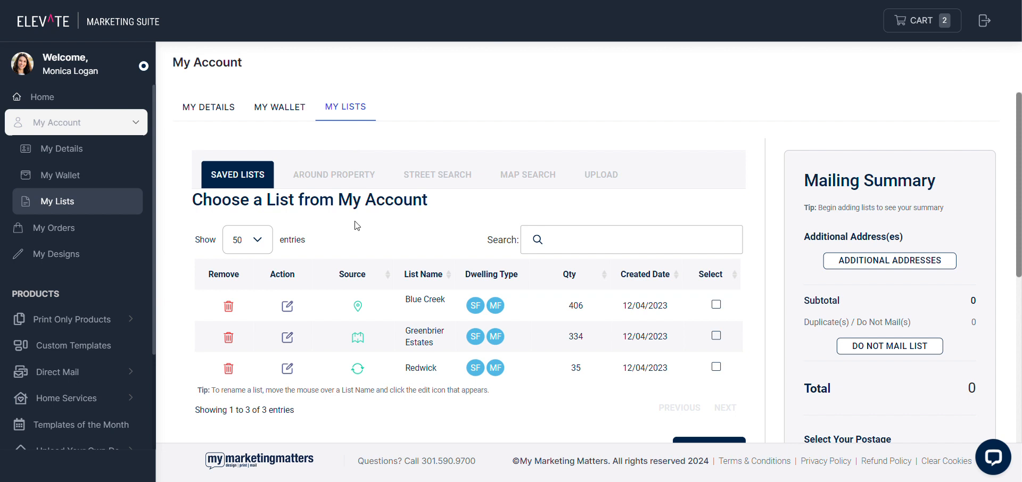
{"action": "scroll", "coordinate": [357, 219], "scroll_direction": "down", "scroll_amount": 1}
{"action": "left_click", "coordinate": [287, 247]}
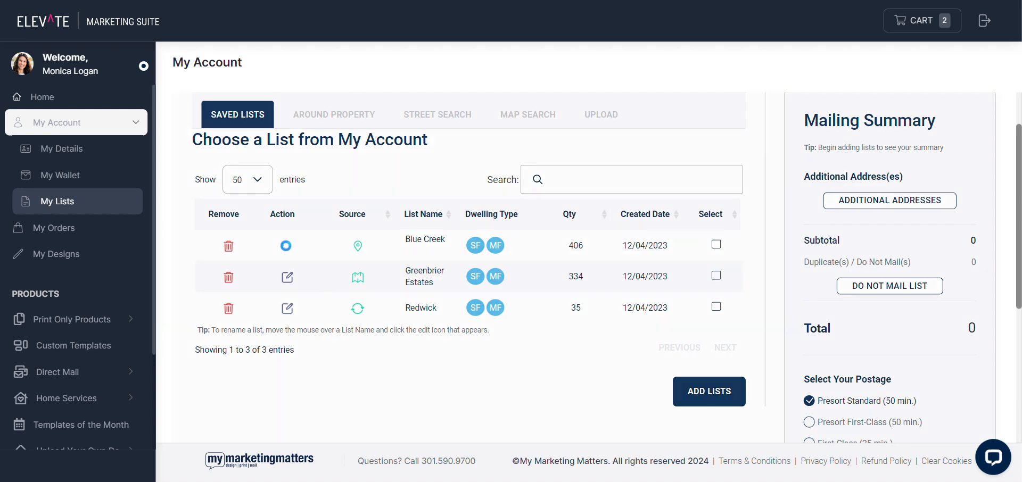
{"action": "scroll", "coordinate": [536, 265], "scroll_direction": "down", "scroll_amount": 3}
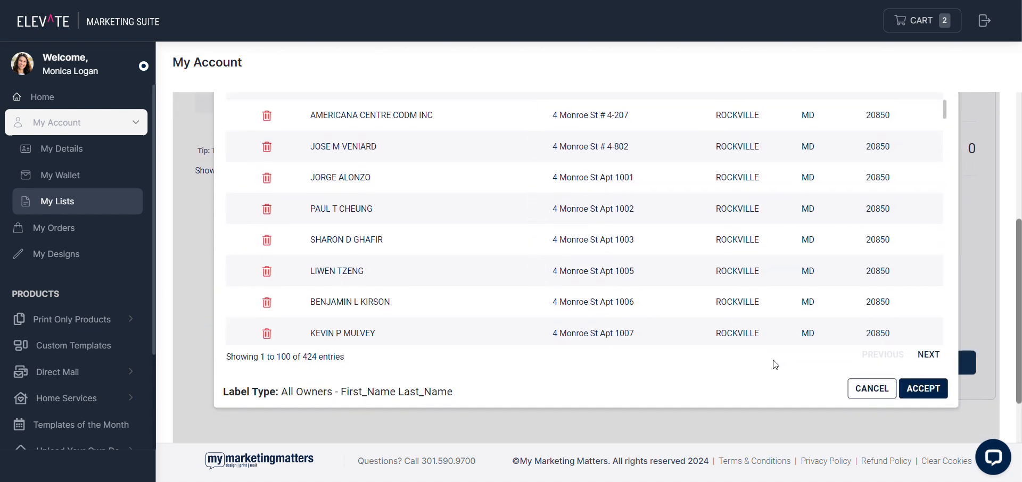
{"action": "left_click", "coordinate": [865, 387]}
{"action": "scroll", "coordinate": [721, 352], "scroll_direction": "up", "scroll_amount": 2}
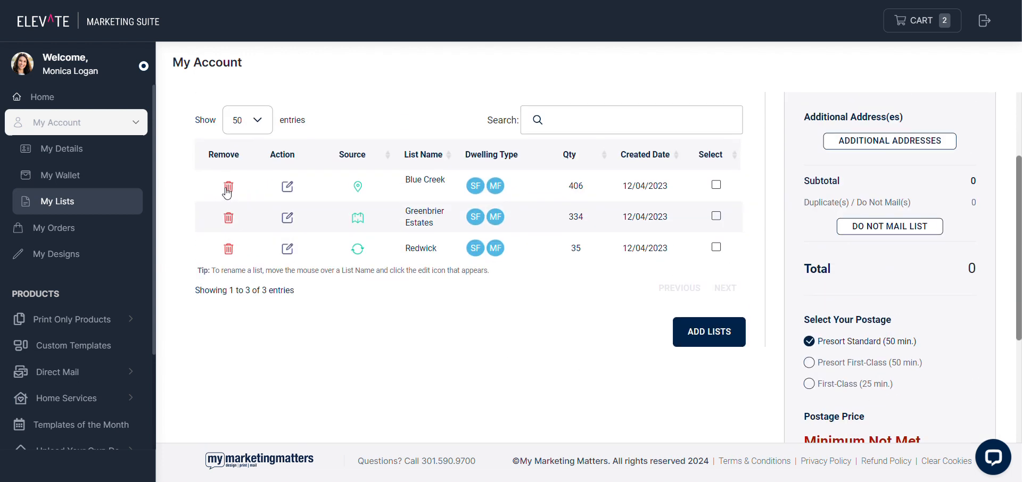
{"action": "scroll", "coordinate": [276, 287], "scroll_direction": "up", "scroll_amount": 2}
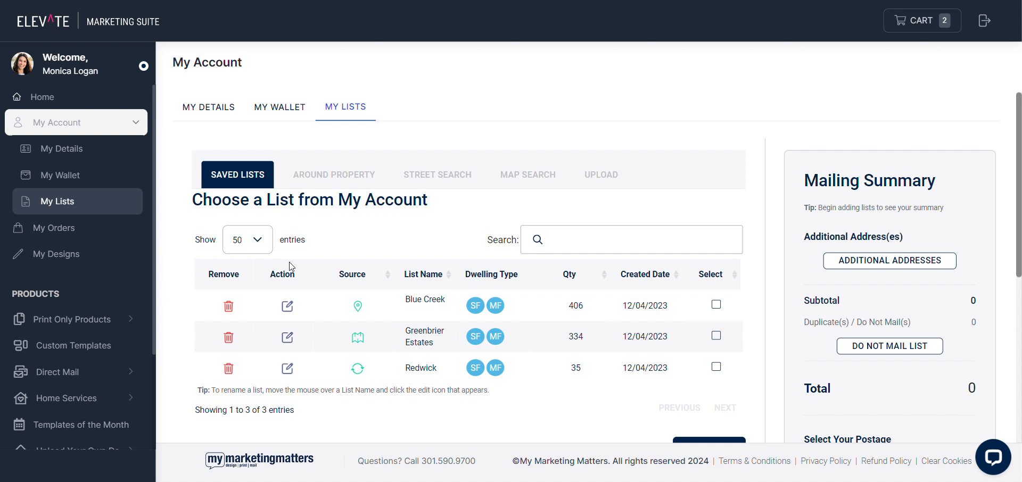
View the Around Property, Street Search and Map Search options for creating a mailing list.
{"action": "left_click", "coordinate": [327, 184]}
{"action": "left_click", "coordinate": [439, 175]}
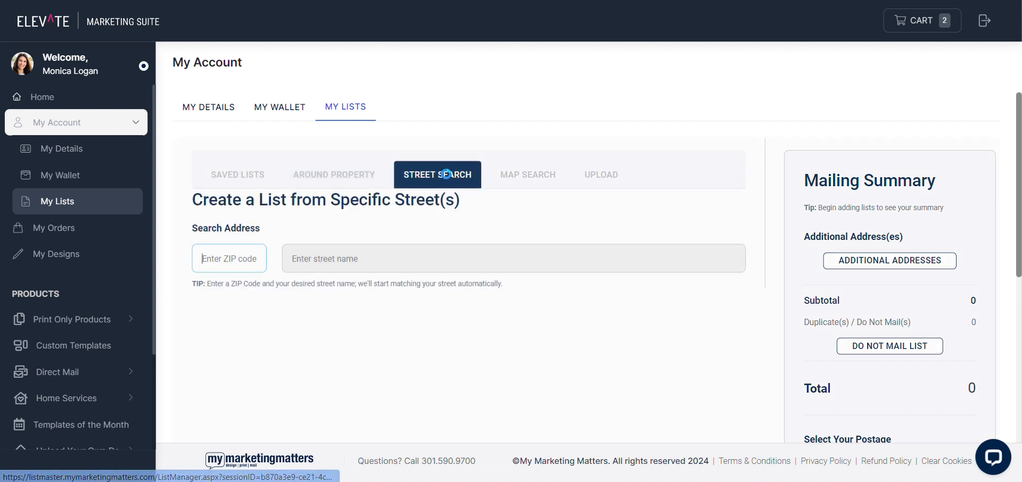
{"action": "left_click", "coordinate": [530, 178]}
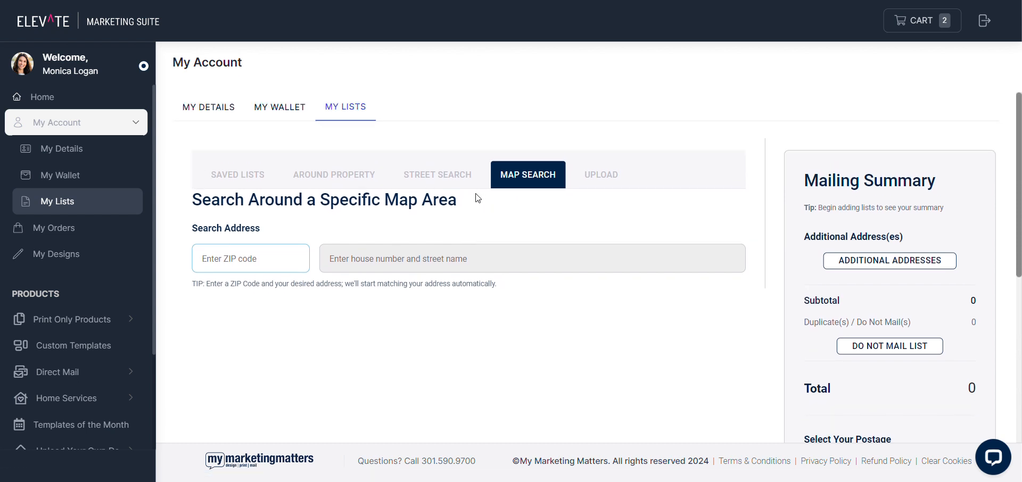
View the My Orders and My Designs pages and return to the home page.
{"action": "left_click", "coordinate": [55, 230]}
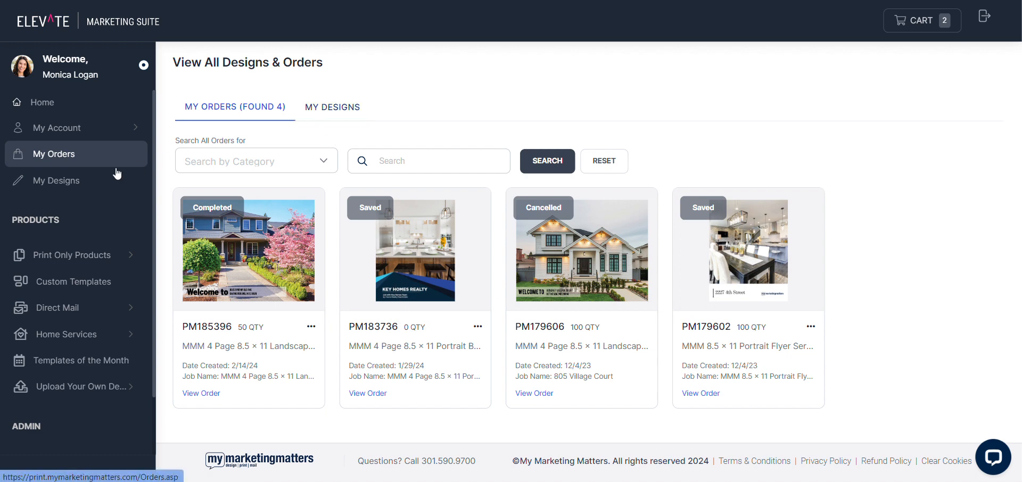
{"action": "left_click", "coordinate": [69, 180]}
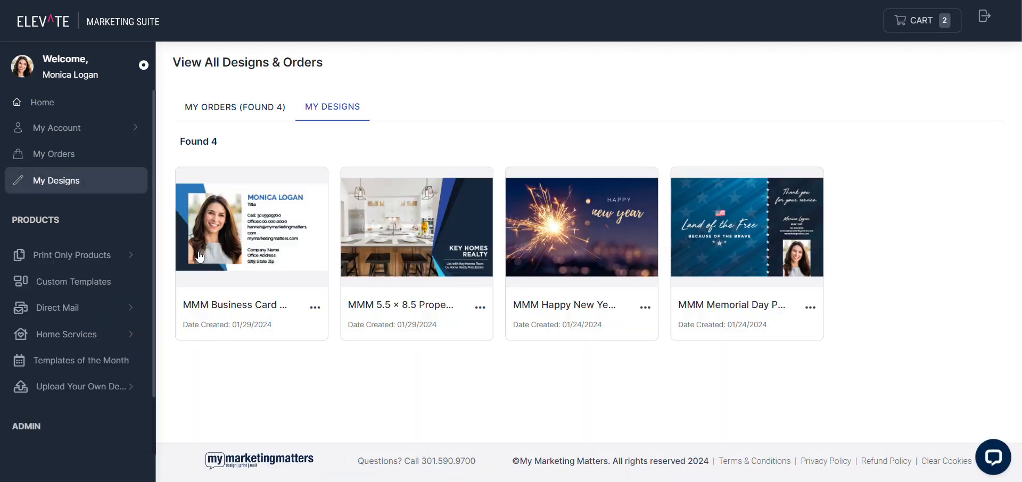
{"action": "left_click", "coordinate": [98, 21]}
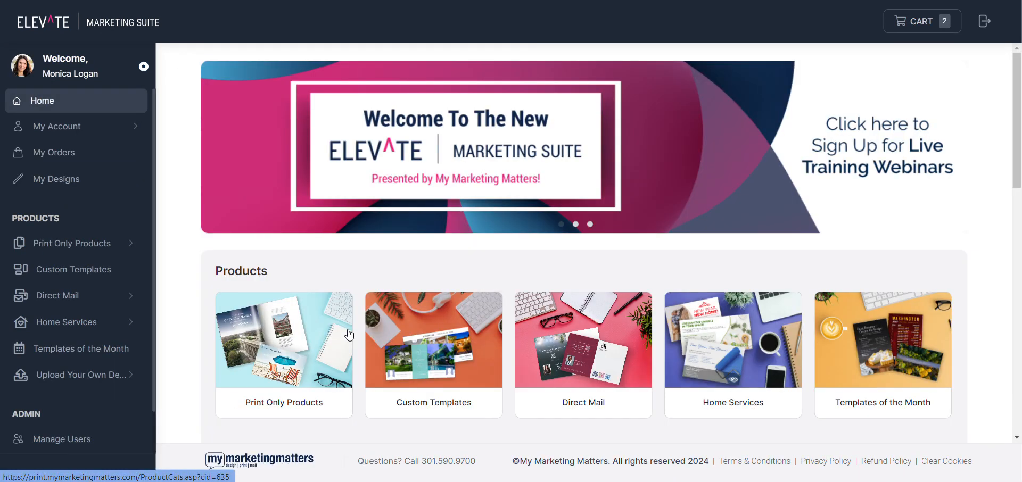
Open the Direct Mail product category and browse its Property Postcards templates.
{"action": "scroll", "coordinate": [307, 344], "scroll_direction": "down", "scroll_amount": 1}
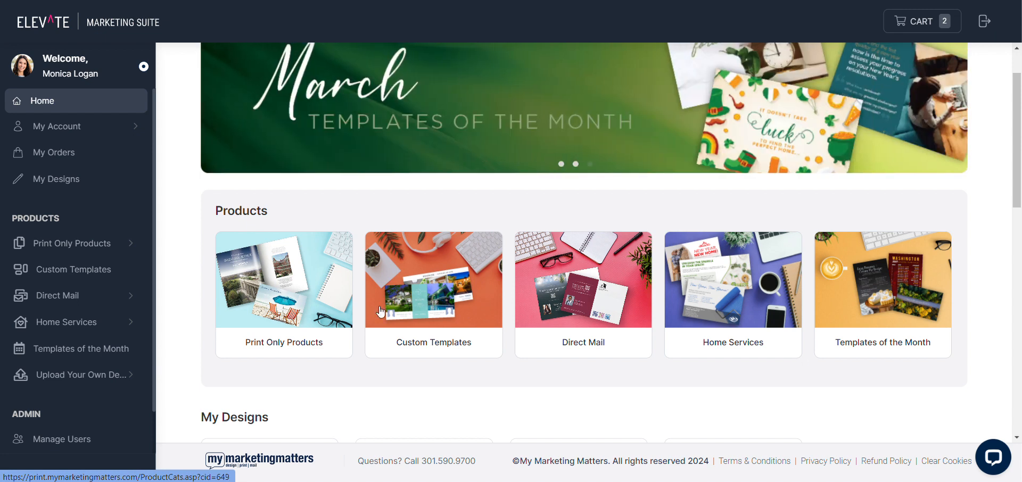
{"action": "left_click", "coordinate": [577, 307]}
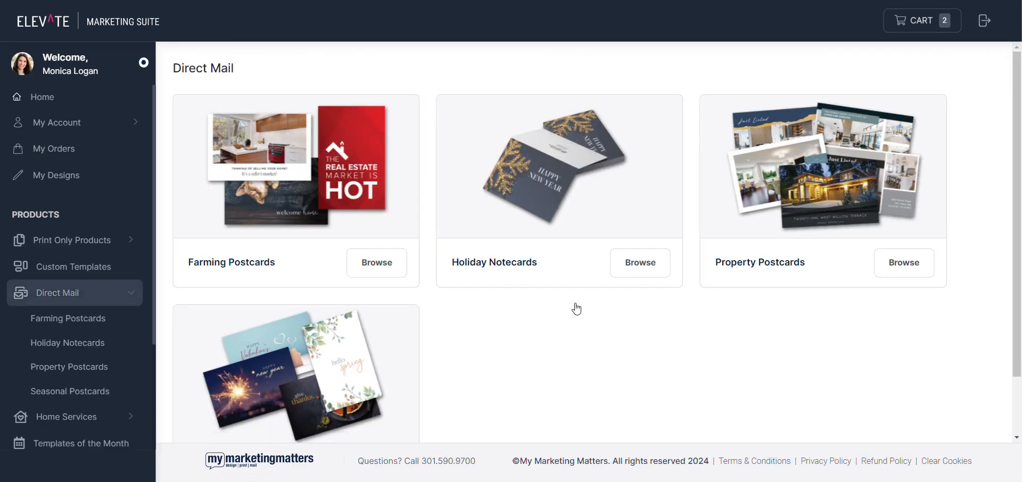
{"action": "scroll", "coordinate": [520, 350], "scroll_direction": "down", "scroll_amount": 2}
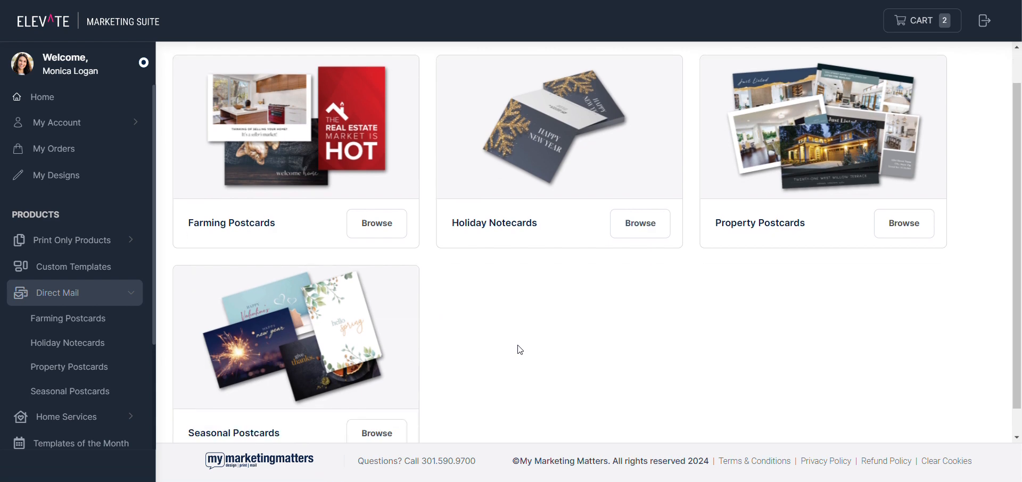
{"action": "scroll", "coordinate": [520, 349], "scroll_direction": "down", "scroll_amount": 1}
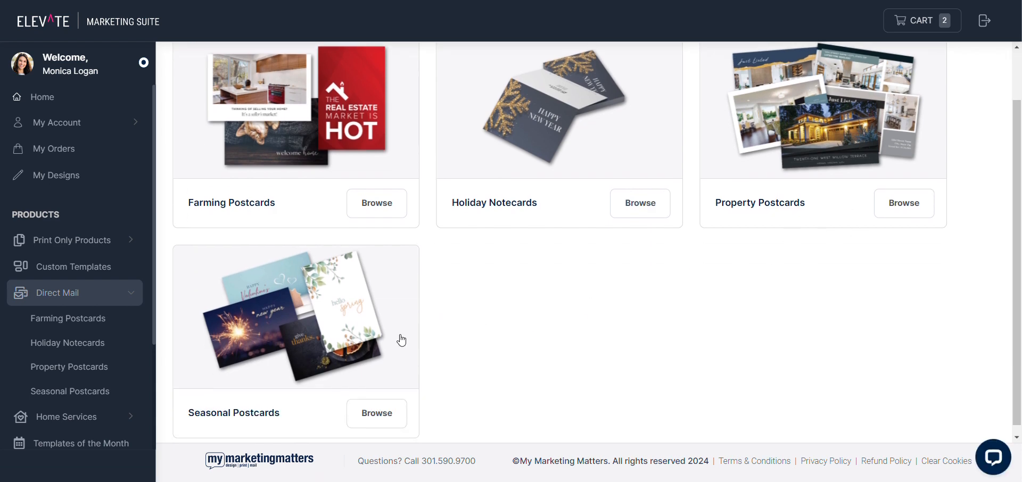
{"action": "scroll", "coordinate": [890, 326], "scroll_direction": "up", "scroll_amount": 3}
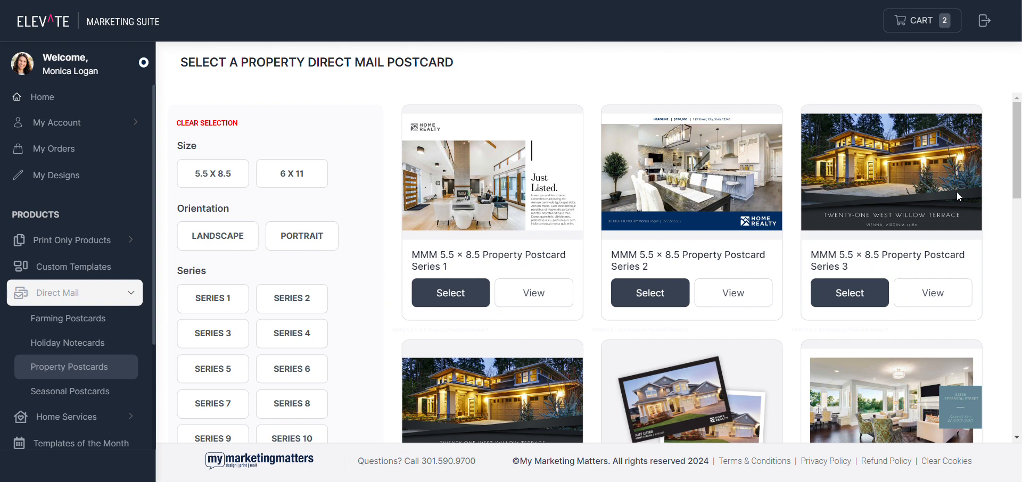
{"action": "left_click_drag", "start_coordinate": [1013, 128], "coordinate": [987, 117]}
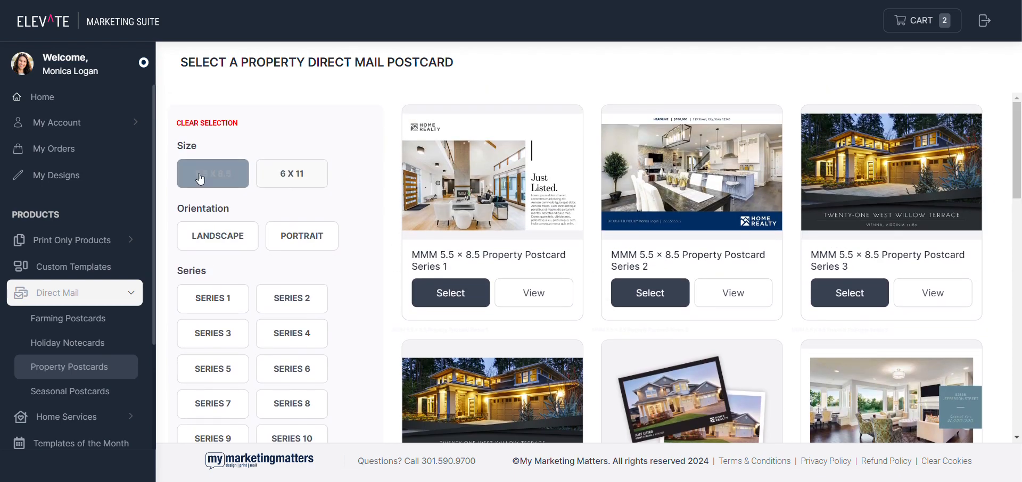
Try out the 5.5 x 8.5 and 6 x 11 size filters and the Landscape and Portrait orientation filters.
{"action": "left_click", "coordinate": [294, 176]}
{"action": "left_click", "coordinate": [219, 175]}
{"action": "left_click", "coordinate": [292, 175]}
{"action": "left_click", "coordinate": [218, 240]}
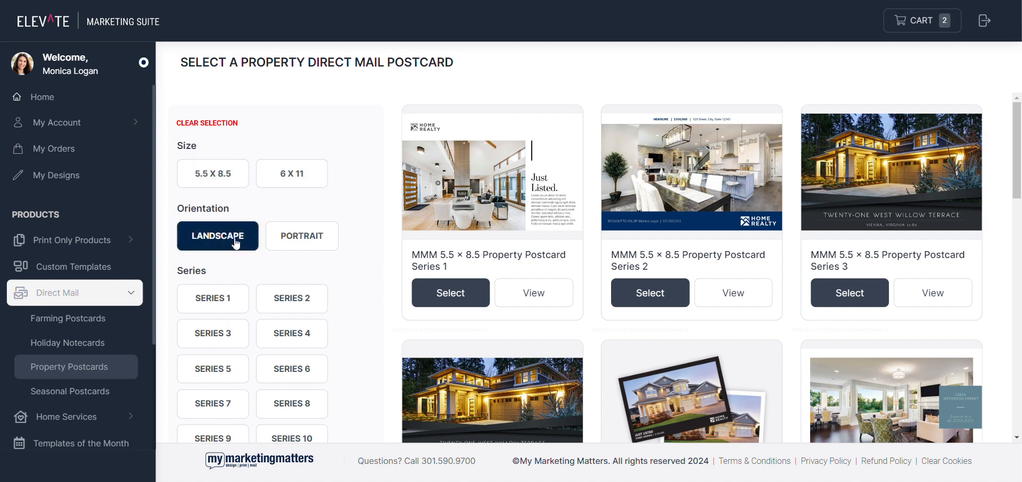
{"action": "left_click", "coordinate": [309, 245]}
Try out the Series 1 to Series 6 filters for the property postcard templates.
{"action": "scroll", "coordinate": [308, 247], "scroll_direction": "down", "scroll_amount": 1}
{"action": "left_click", "coordinate": [308, 247]}
{"action": "left_click", "coordinate": [229, 238]}
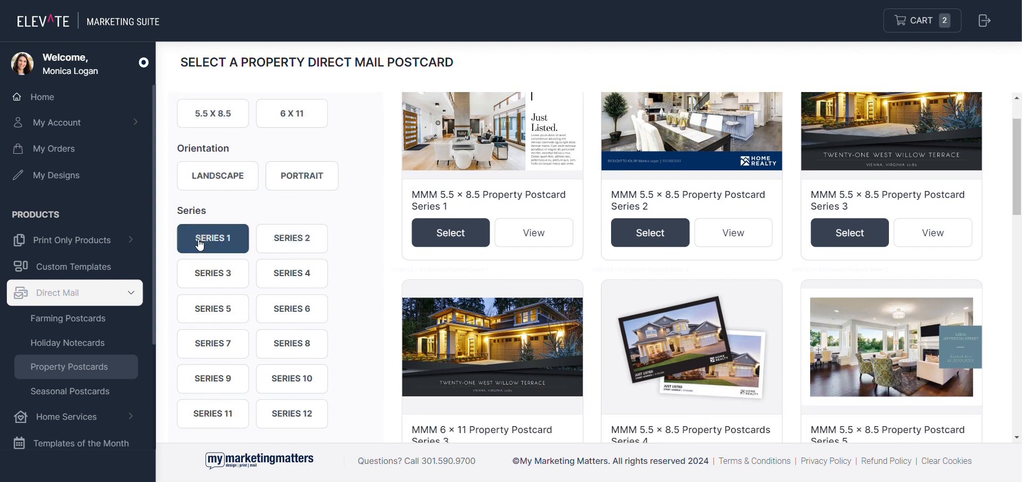
{"action": "left_click", "coordinate": [321, 241]}
{"action": "left_click", "coordinate": [215, 274]}
{"action": "left_click", "coordinate": [293, 274]}
{"action": "left_click", "coordinate": [215, 309]}
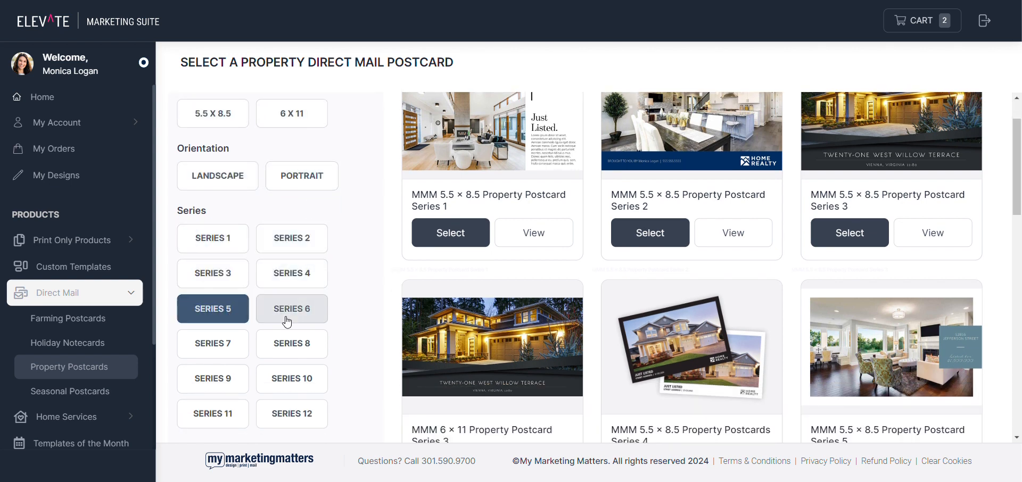
{"action": "left_click", "coordinate": [299, 321]}
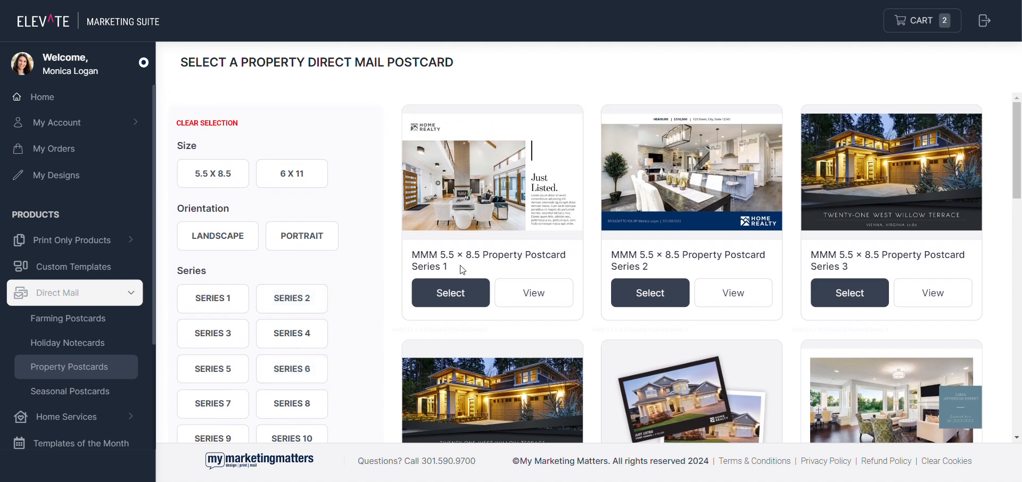
Highlight the series label on the MMM 5.5 x 8.5 Property Postcard Series 1 template and look over the nearby templates.
{"action": "left_click_drag", "start_coordinate": [464, 270], "coordinate": [409, 271]}
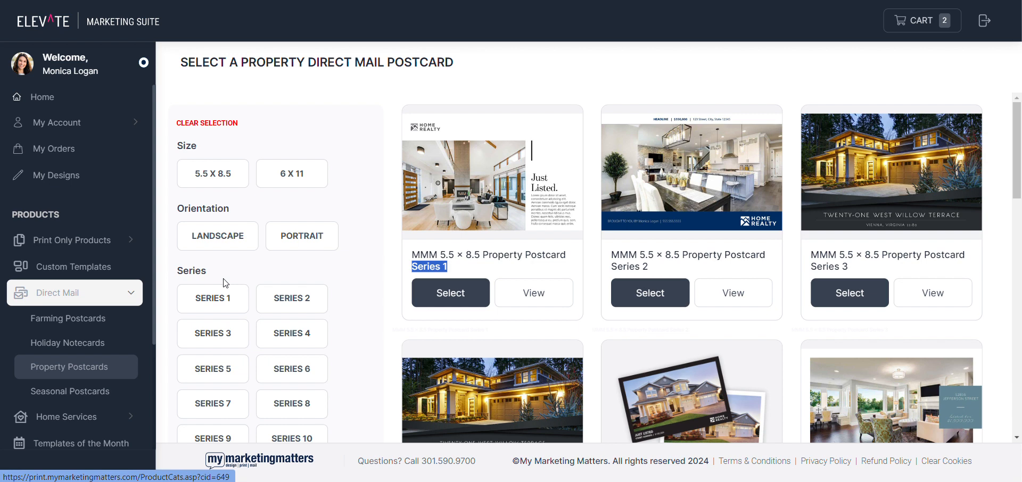
{"action": "scroll", "coordinate": [372, 274], "scroll_direction": "down", "scroll_amount": 3}
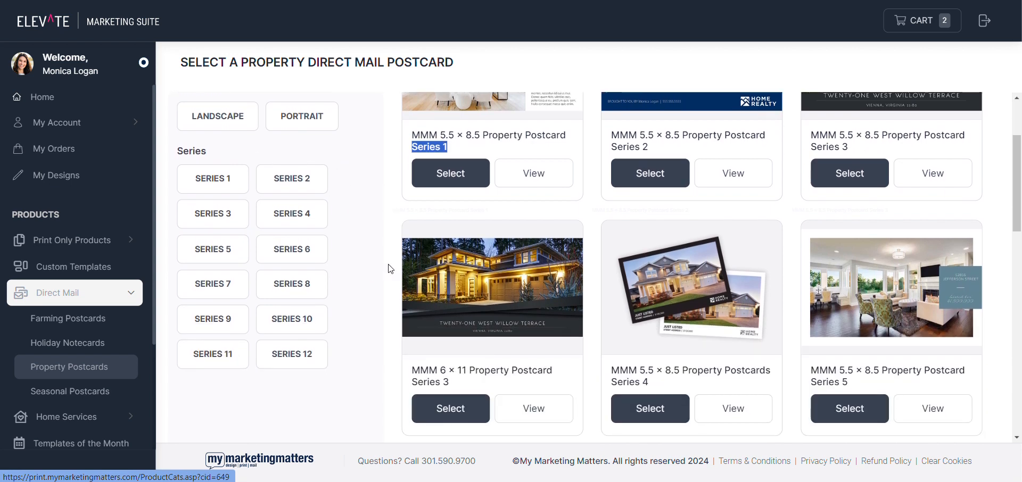
{"action": "scroll", "coordinate": [662, 254], "scroll_direction": "up", "scroll_amount": 3}
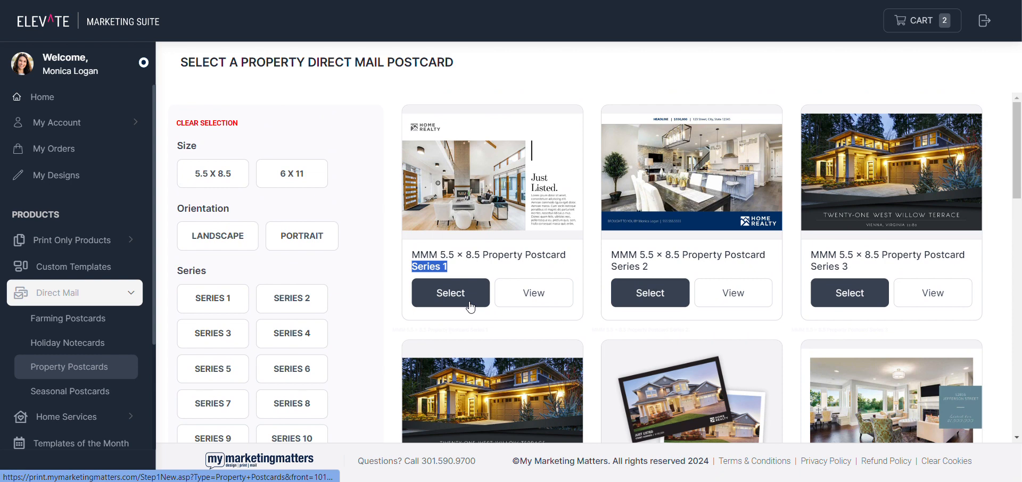
Preview the front and back of the MMM 5.5 x 8.5 Property Postcard Series 1 template, then close its details.
{"action": "left_click", "coordinate": [550, 294]}
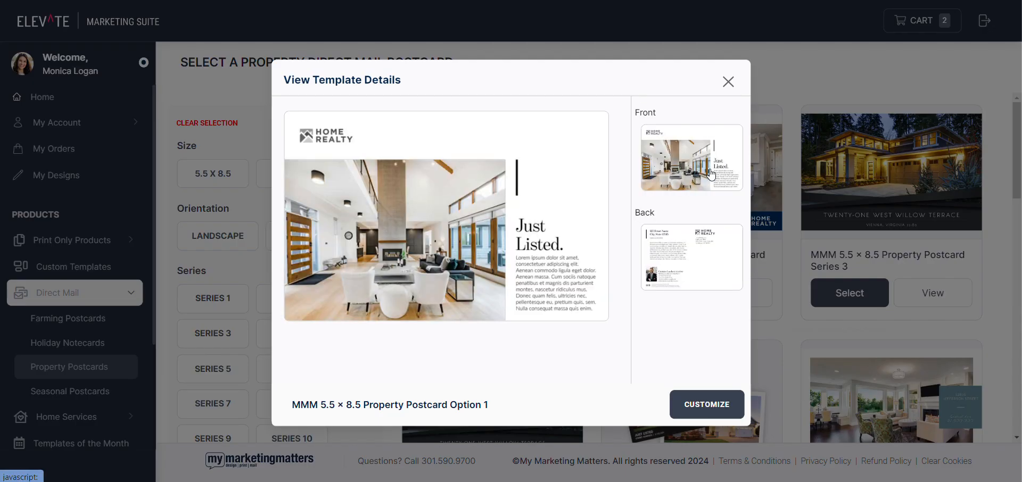
{"action": "left_click", "coordinate": [708, 263]}
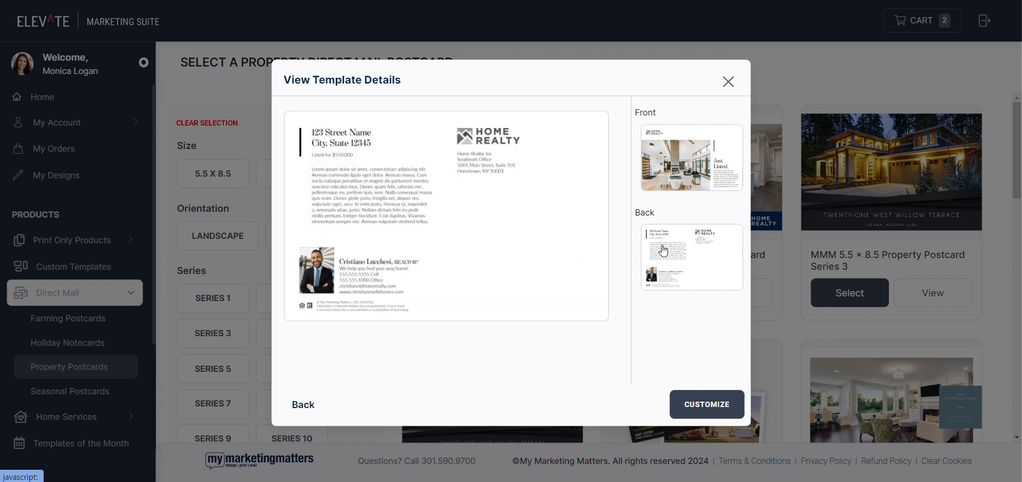
{"action": "left_click", "coordinate": [680, 174]}
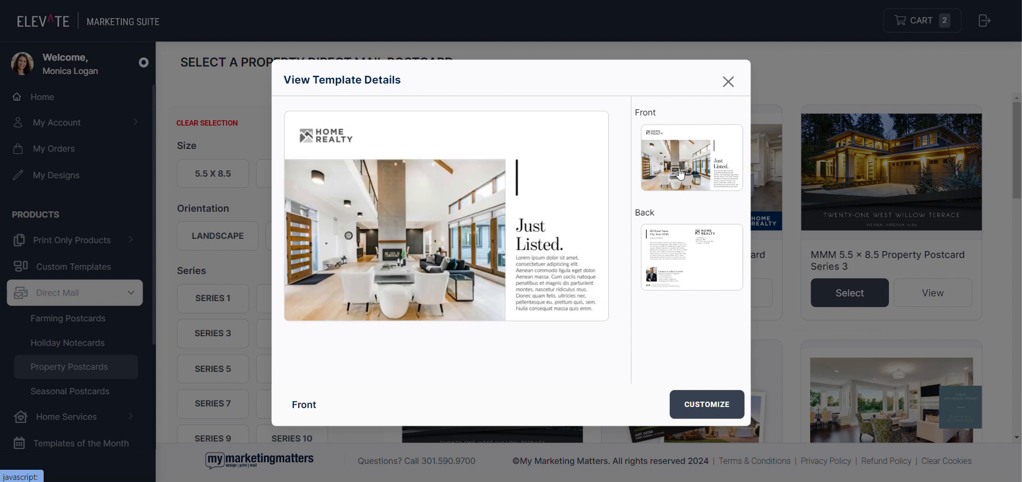
{"action": "left_click", "coordinate": [727, 82]}
Open the details of the MMM 5.5 x 8.5 Property Postcards Series 4 template and look through its front options.
{"action": "scroll", "coordinate": [632, 247], "scroll_direction": "down", "scroll_amount": 2}
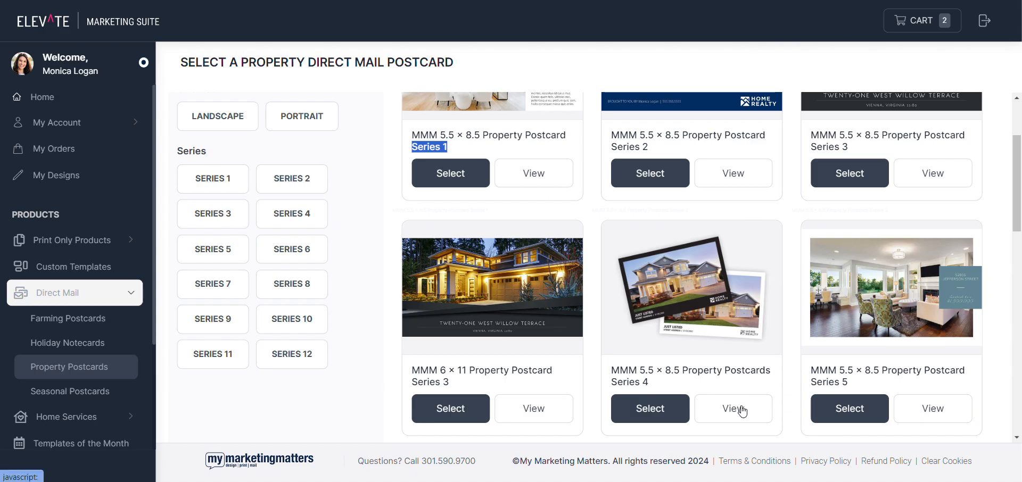
{"action": "left_click", "coordinate": [736, 408]}
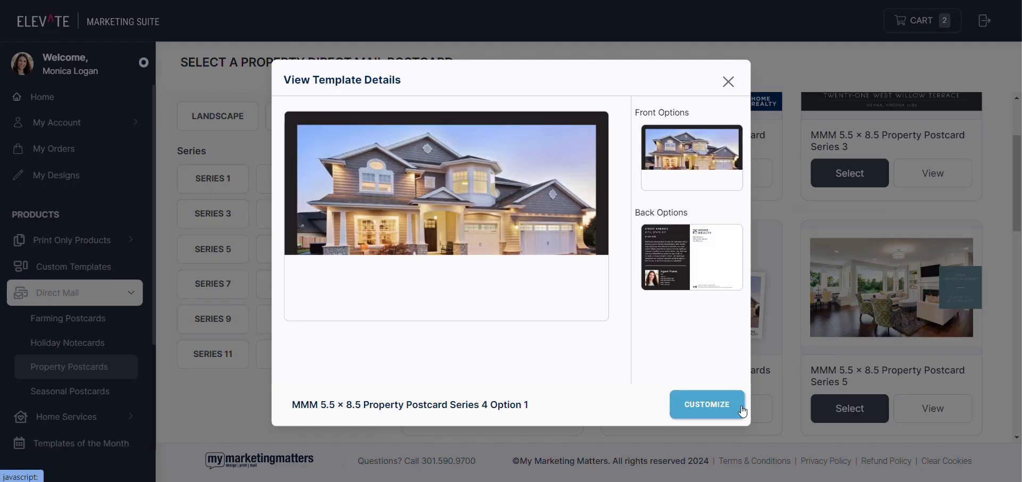
{"action": "left_click", "coordinate": [687, 161]}
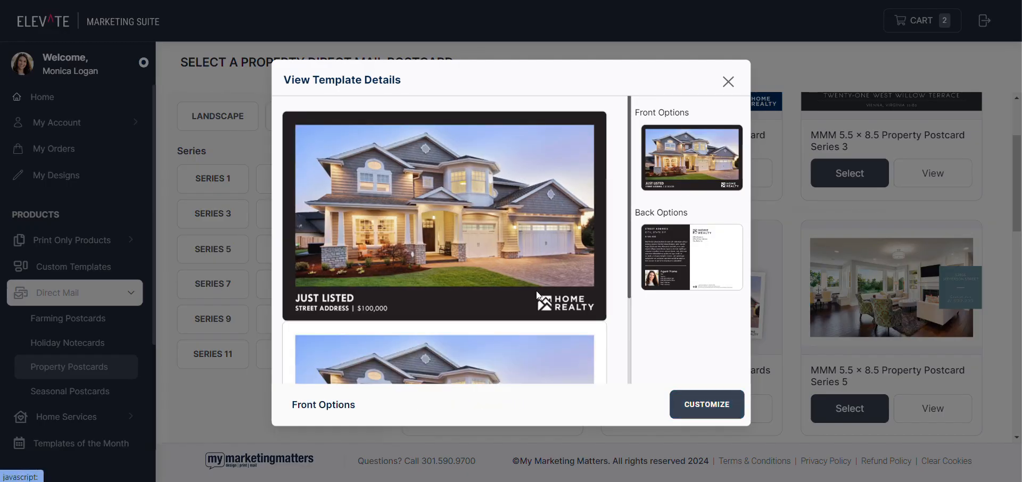
{"action": "scroll", "coordinate": [537, 219], "scroll_direction": "down", "scroll_amount": 2}
{"action": "scroll", "coordinate": [538, 220], "scroll_direction": "up", "scroll_amount": 1}
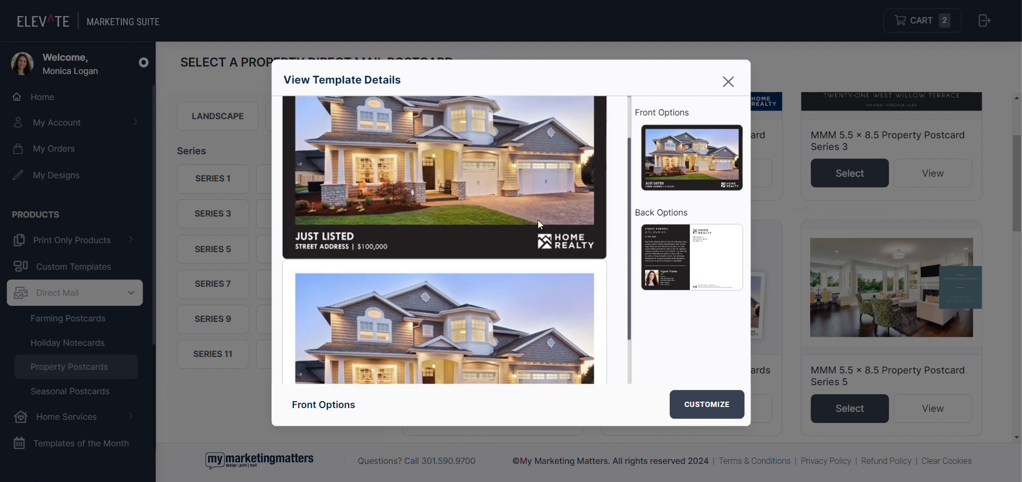
{"action": "scroll", "coordinate": [538, 219], "scroll_direction": "up", "scroll_amount": 1}
{"action": "scroll", "coordinate": [537, 219], "scroll_direction": "down", "scroll_amount": 2}
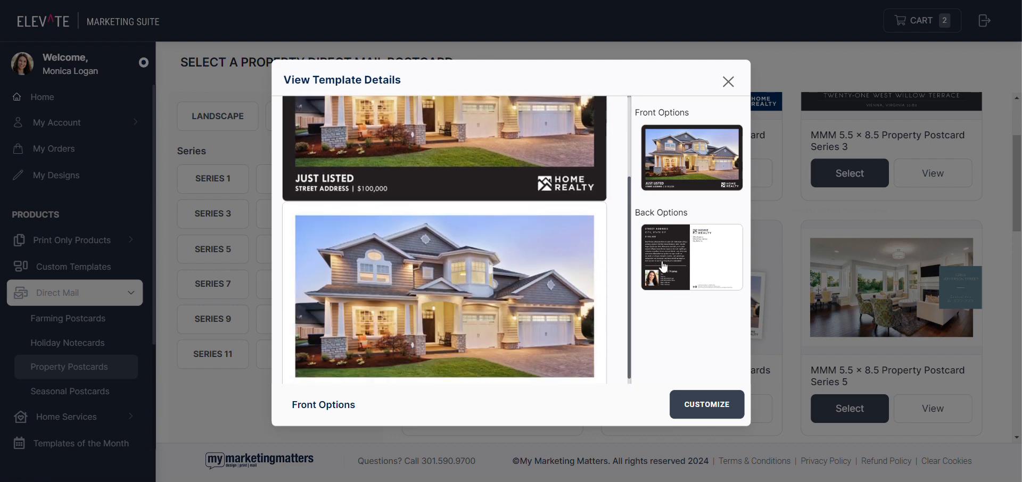
Look through the back options of the Series 4 postcard template and close its details.
{"action": "left_click", "coordinate": [684, 252]}
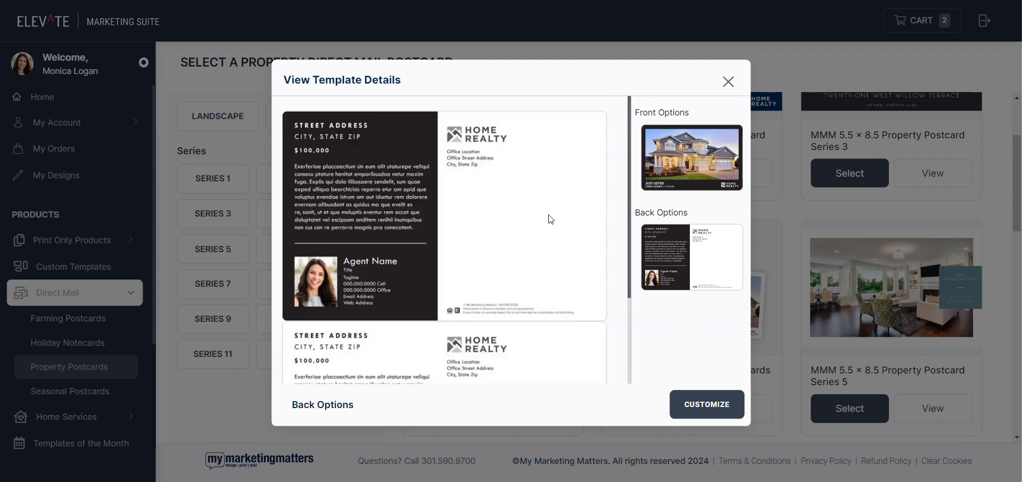
{"action": "scroll", "coordinate": [551, 219], "scroll_direction": "down", "scroll_amount": 3}
{"action": "scroll", "coordinate": [550, 220], "scroll_direction": "up", "scroll_amount": 3}
{"action": "scroll", "coordinate": [550, 220], "scroll_direction": "down", "scroll_amount": 3}
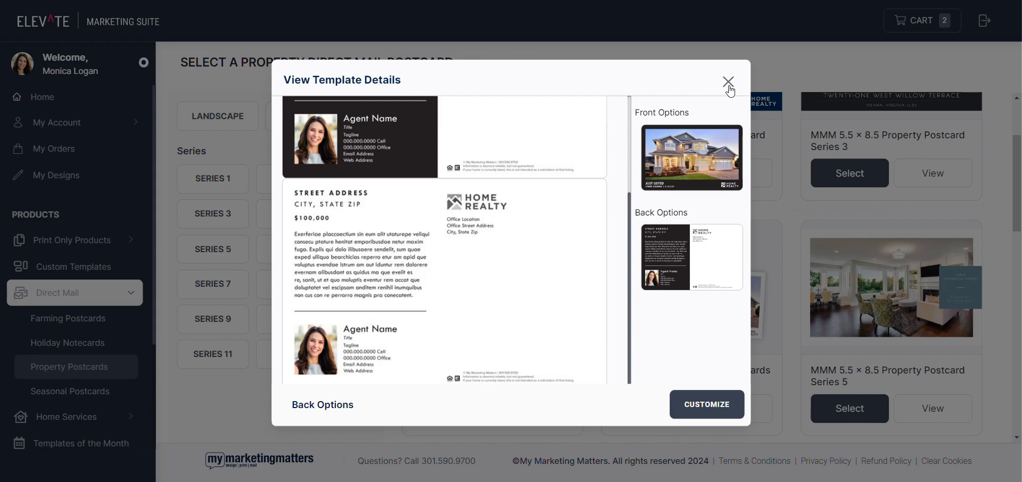
{"action": "left_click", "coordinate": [728, 83]}
Choose the MMM 5.5 x 8.5 Property Postcard Series 1 template for customization from its details view.
{"action": "scroll", "coordinate": [552, 260], "scroll_direction": "up", "scroll_amount": 3}
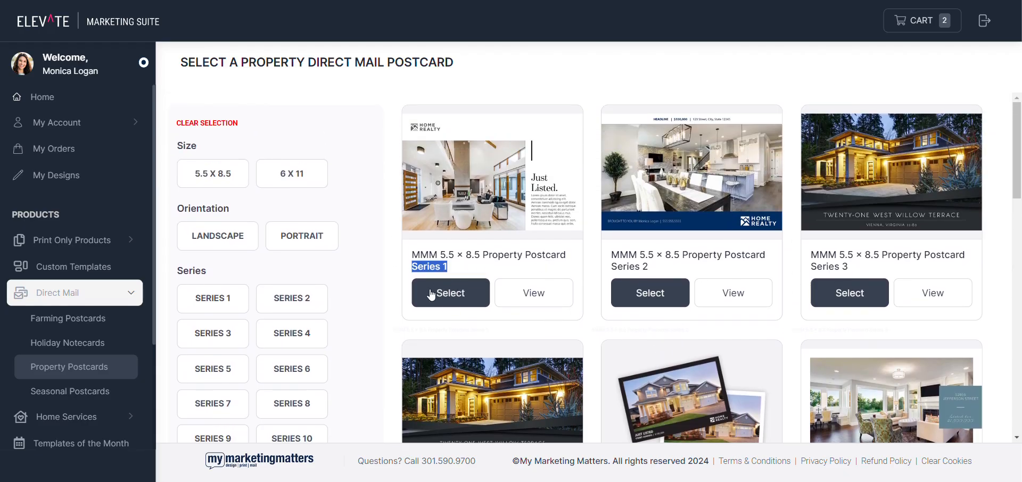
{"action": "left_click", "coordinate": [532, 293]}
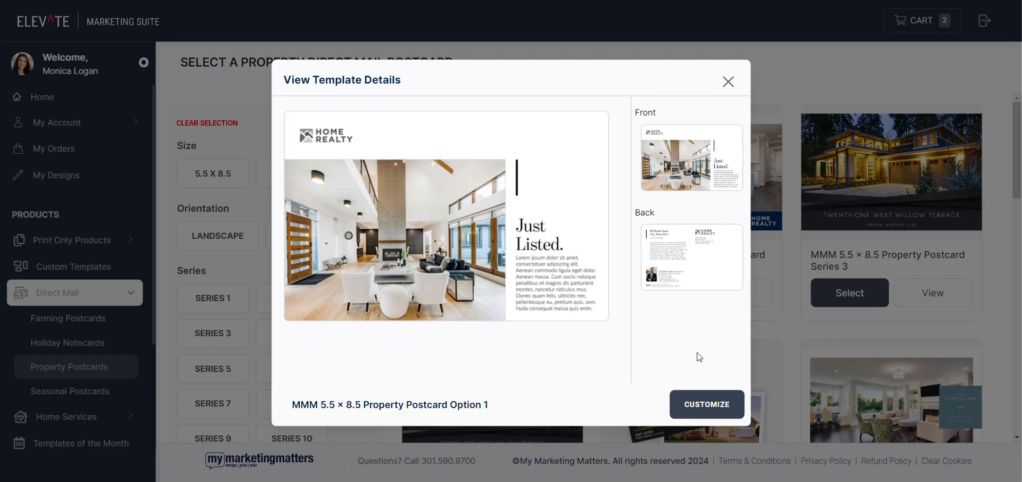
{"action": "left_click", "coordinate": [702, 408]}
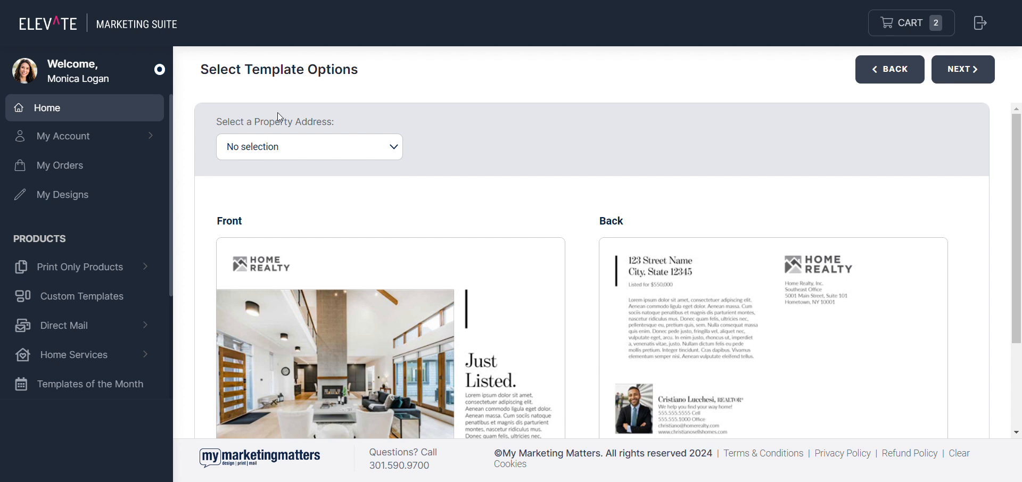
Check the property address choices, leave them at No selection, and continue to the design editor.
{"action": "left_click", "coordinate": [401, 152]}
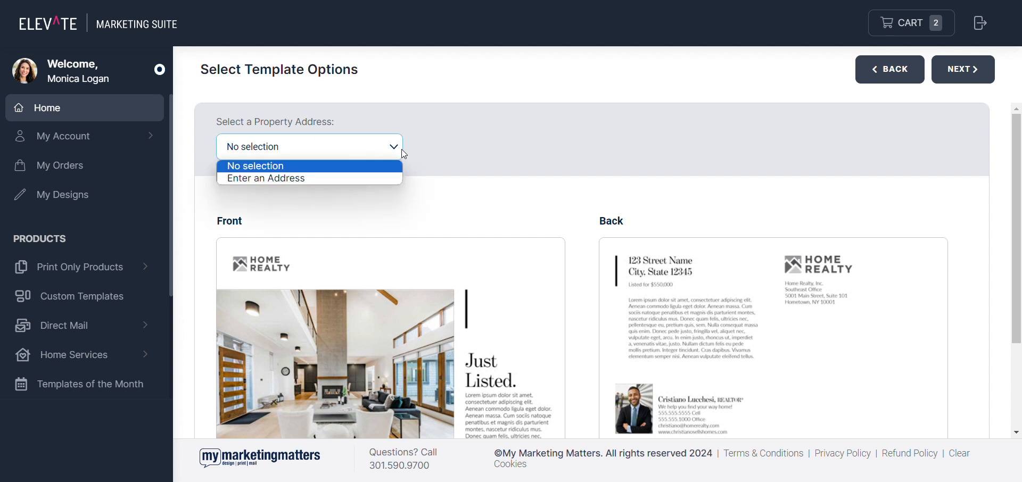
{"action": "left_click", "coordinate": [401, 150]}
{"action": "scroll", "coordinate": [403, 154], "scroll_direction": "down", "scroll_amount": 1}
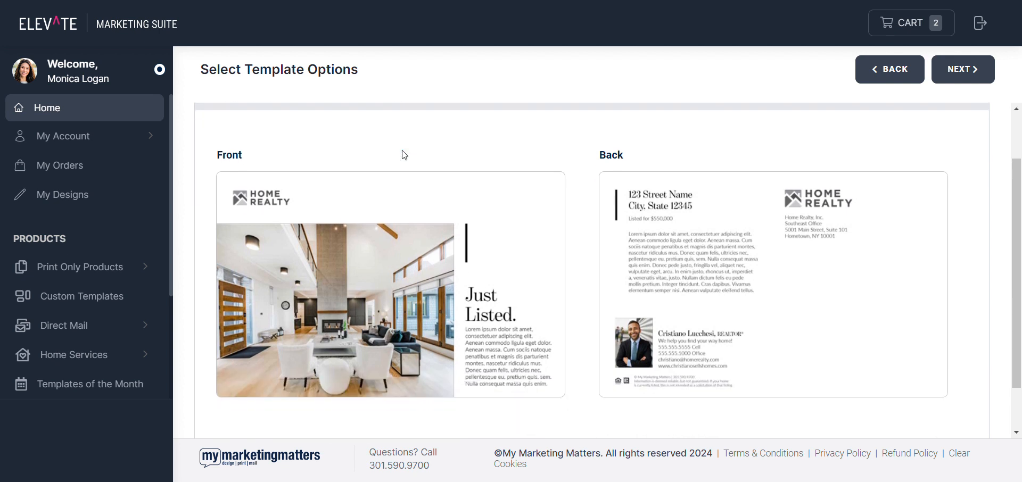
{"action": "left_click", "coordinate": [968, 70]}
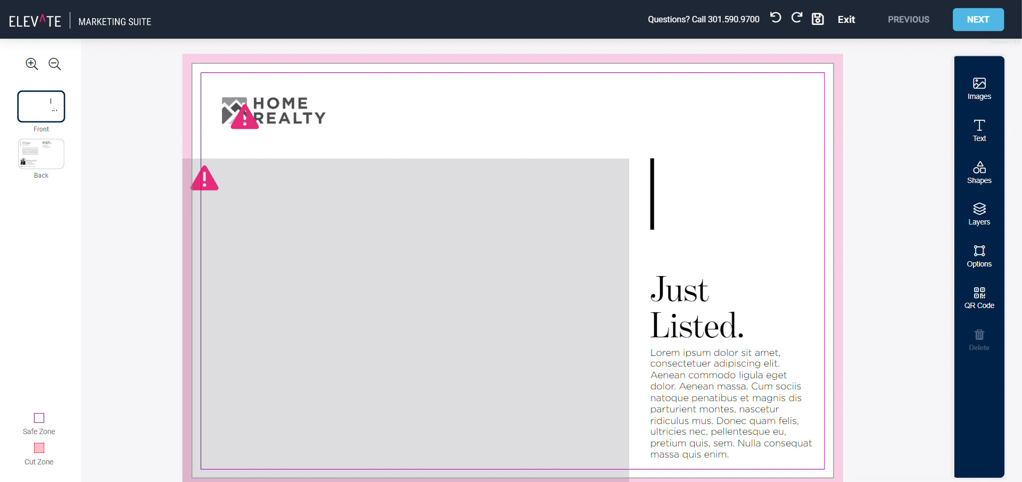
Fill the gray photo placeholder on the postcard front with the white kitchen island photo from the image library.
{"action": "mouse_move", "coordinate": [200, 189]}
{"action": "left_click", "coordinate": [980, 86]}
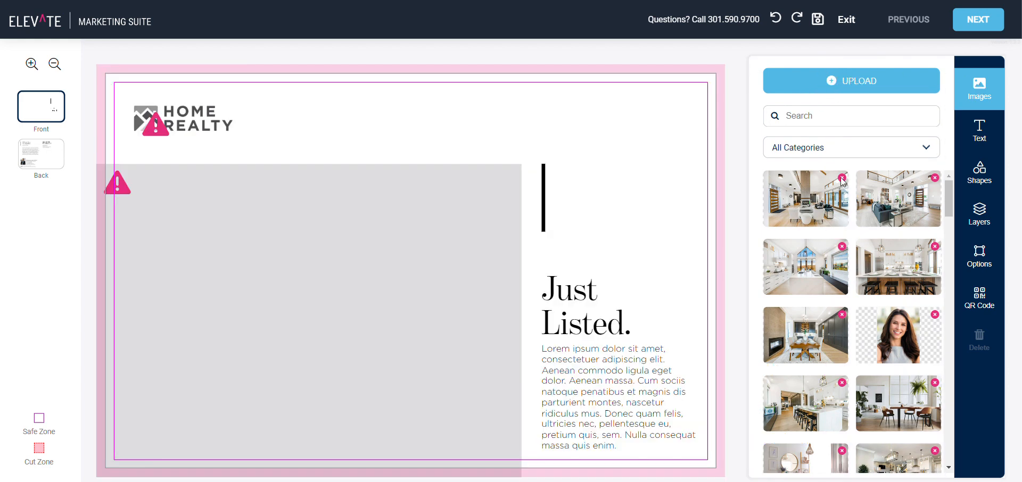
{"action": "scroll", "coordinate": [857, 195], "scroll_direction": "down", "scroll_amount": 3}
{"action": "left_click_drag", "start_coordinate": [821, 303], "coordinate": [409, 294]}
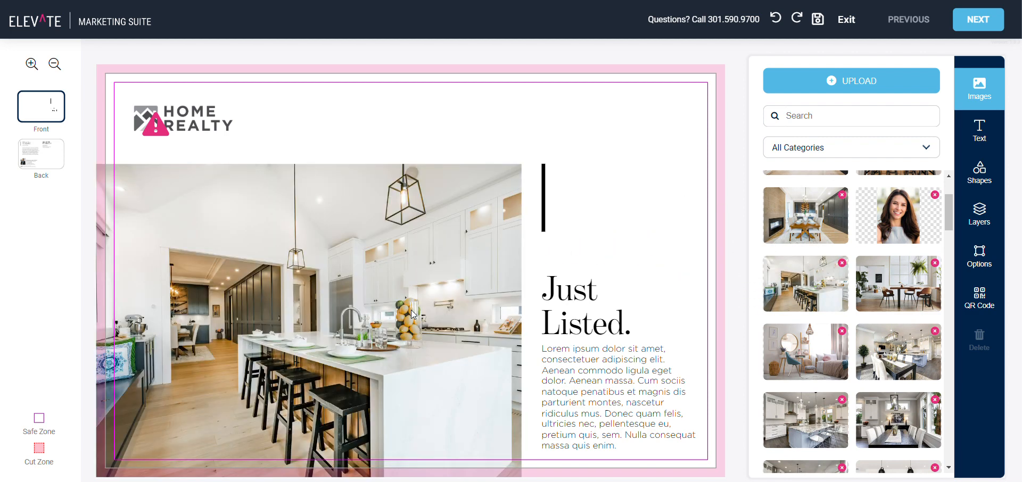
{"action": "scroll", "coordinate": [797, 295], "scroll_direction": "up", "scroll_amount": 3}
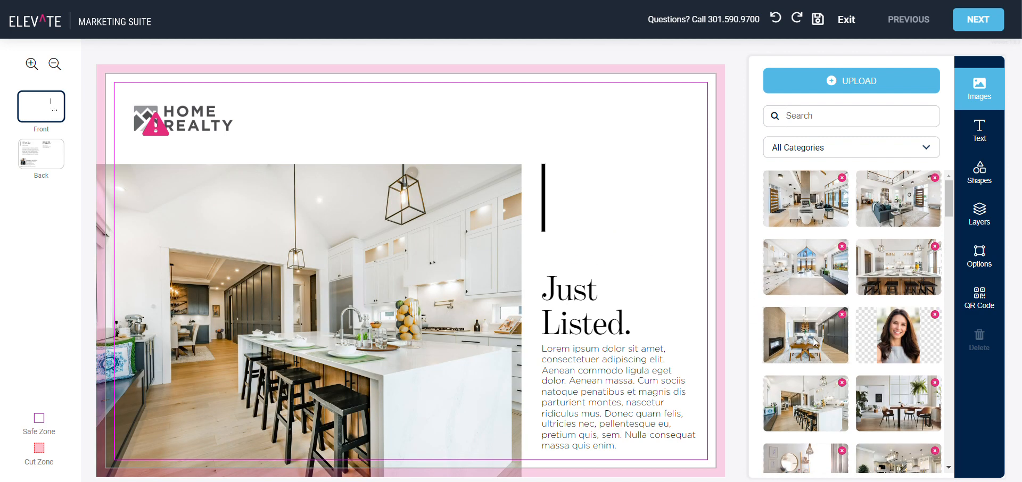
{"action": "scroll", "coordinate": [814, 343], "scroll_direction": "down", "scroll_amount": 4}
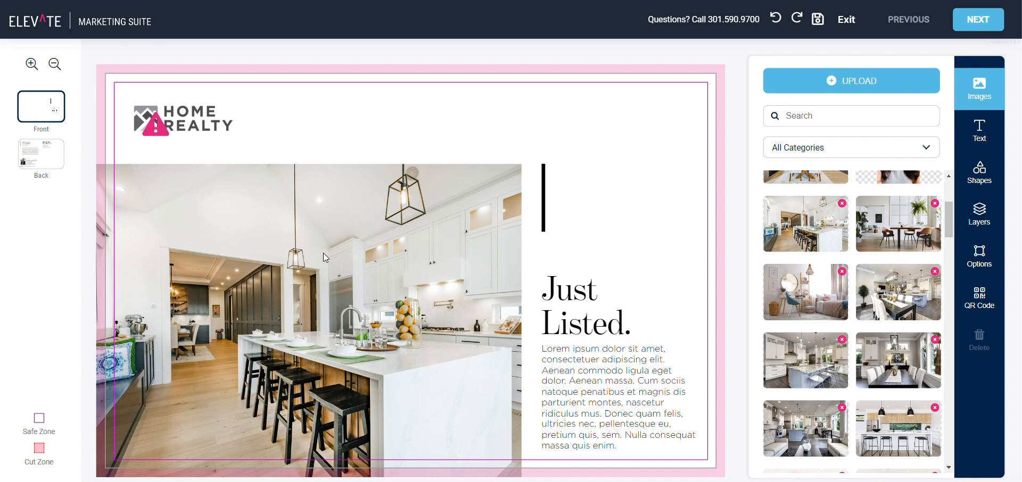
Enlarge the kitchen photo and reposition it within its frame on the postcard front.
{"action": "left_click_drag", "start_coordinate": [324, 253], "coordinate": [356, 259]}
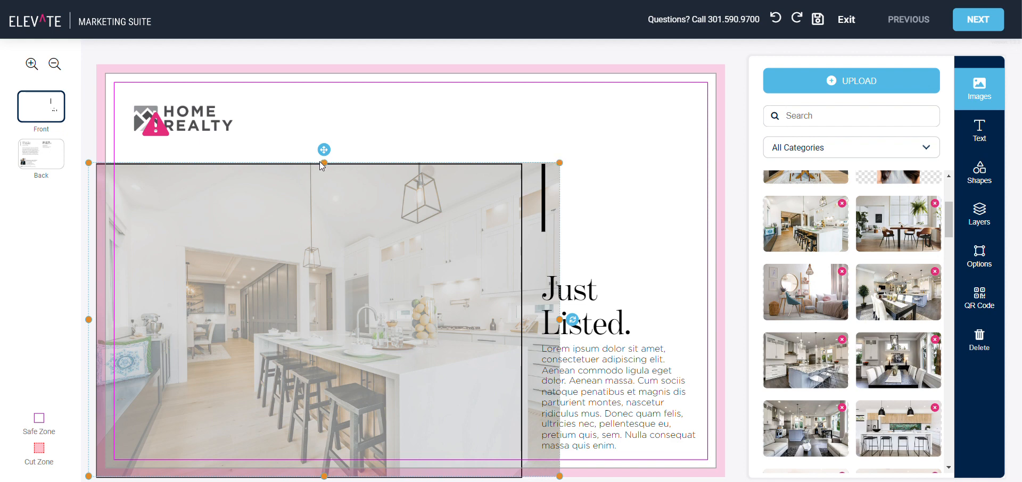
{"action": "left_click_drag", "start_coordinate": [560, 162], "coordinate": [557, 141]}
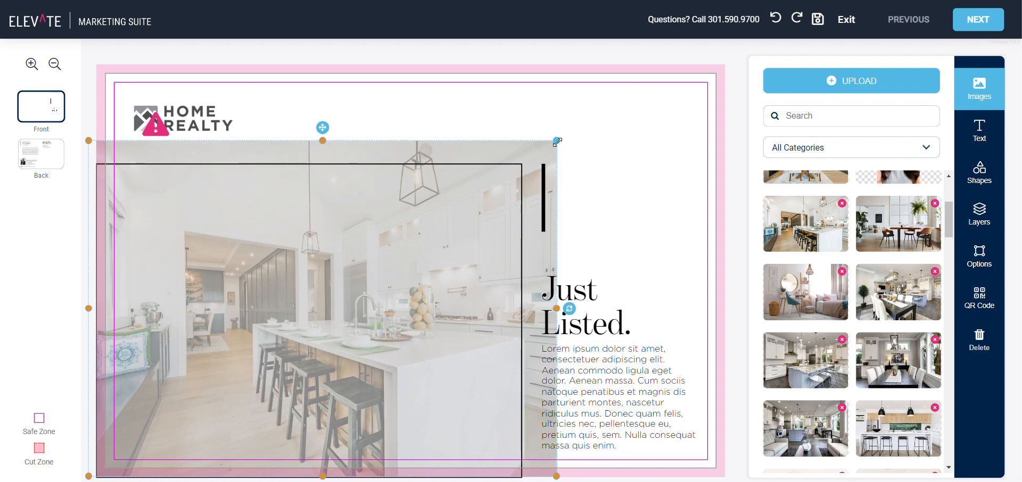
{"action": "left_click_drag", "start_coordinate": [557, 142], "coordinate": [601, 133]}
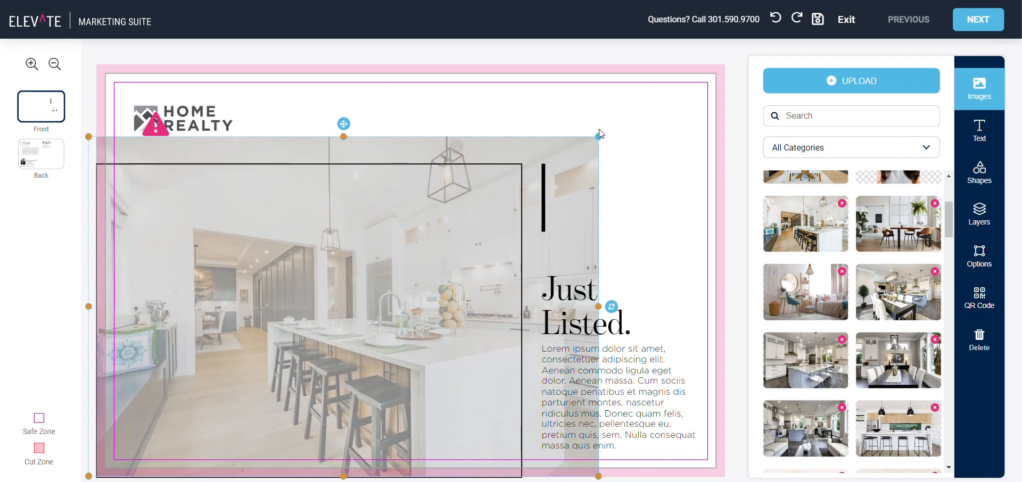
{"action": "left_click_drag", "start_coordinate": [548, 177], "coordinate": [537, 155]}
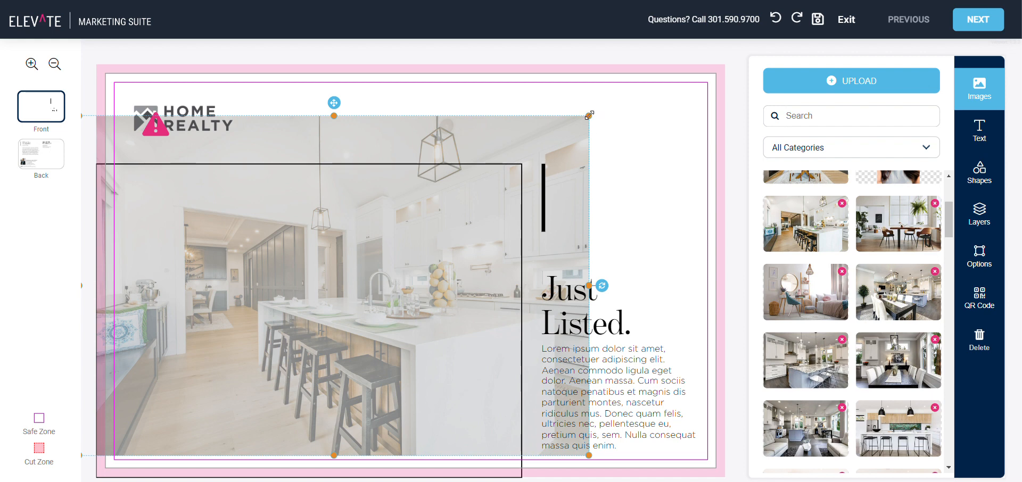
{"action": "left_click_drag", "start_coordinate": [589, 115], "coordinate": [641, 153]}
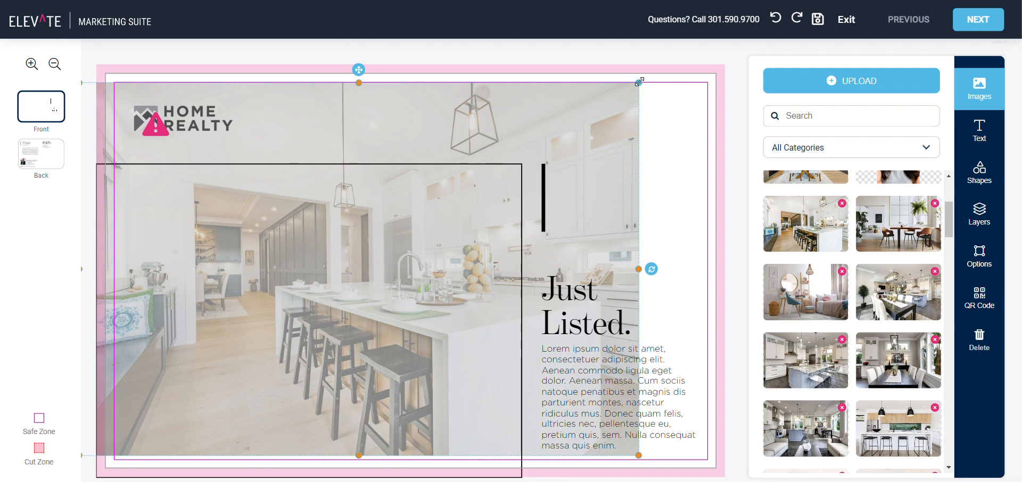
{"action": "left_click_drag", "start_coordinate": [638, 81], "coordinate": [627, 114]}
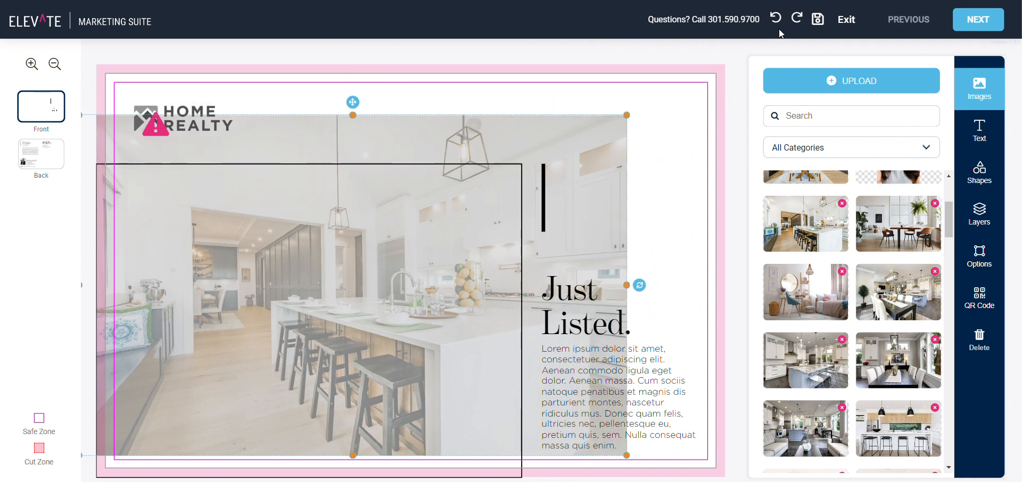
{"action": "left_click_drag", "start_coordinate": [570, 177], "coordinate": [531, 196]}
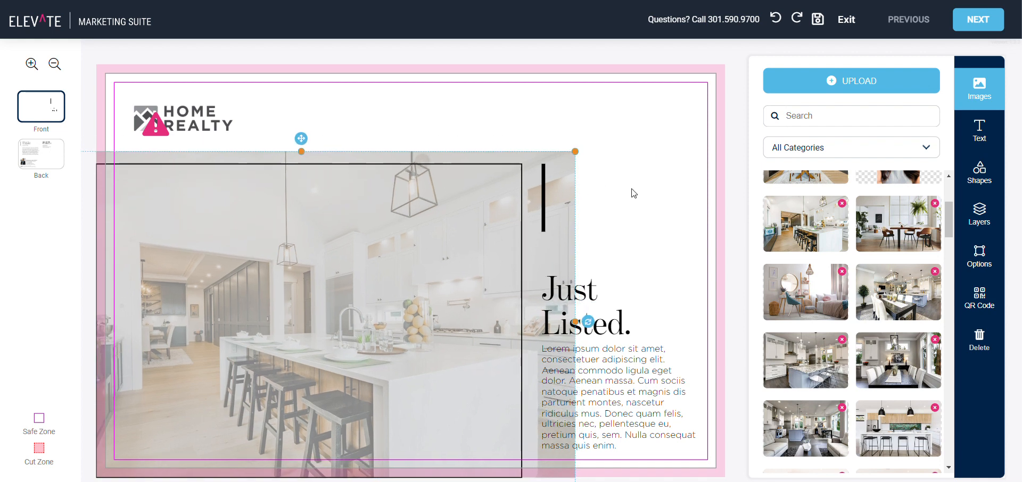
{"action": "left_click", "coordinate": [663, 192]}
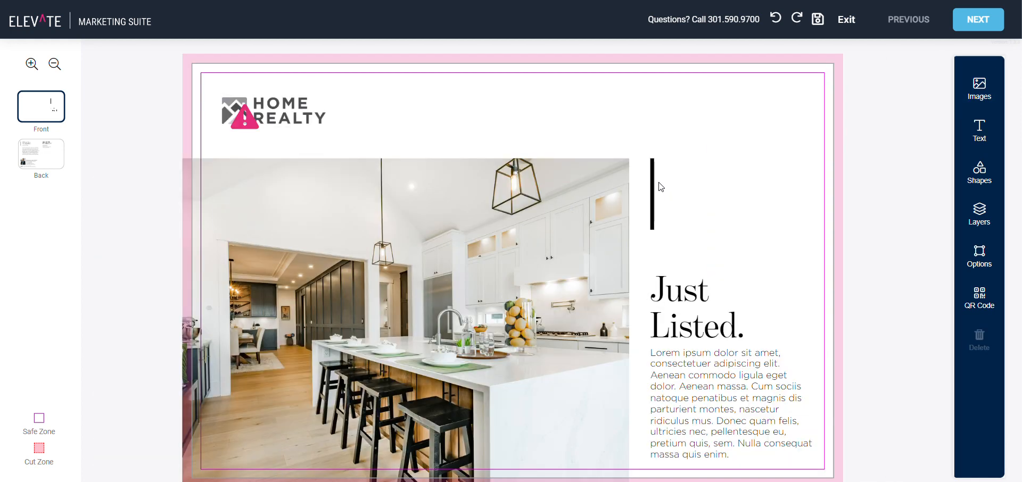
Replace the placeholder paragraph below the "Just Listed." heading with the property's street address.
{"action": "left_click", "coordinate": [719, 369]}
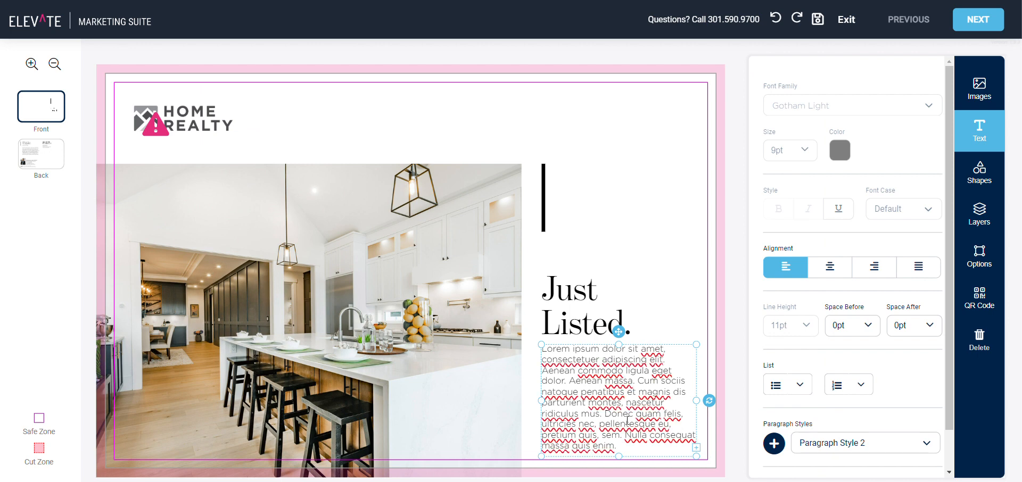
{"action": "left_click_drag", "start_coordinate": [633, 449], "coordinate": [546, 349]}
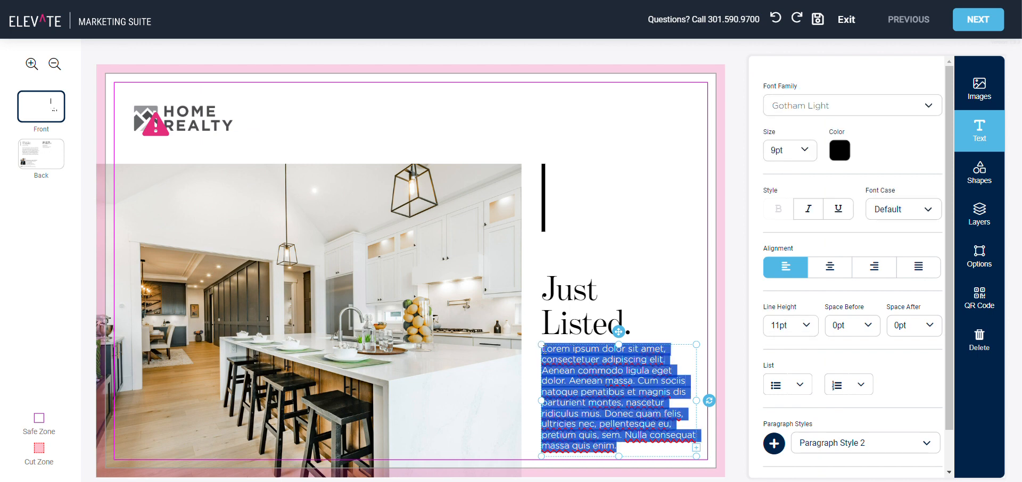
{"action": "key", "text": "BackSpace"}
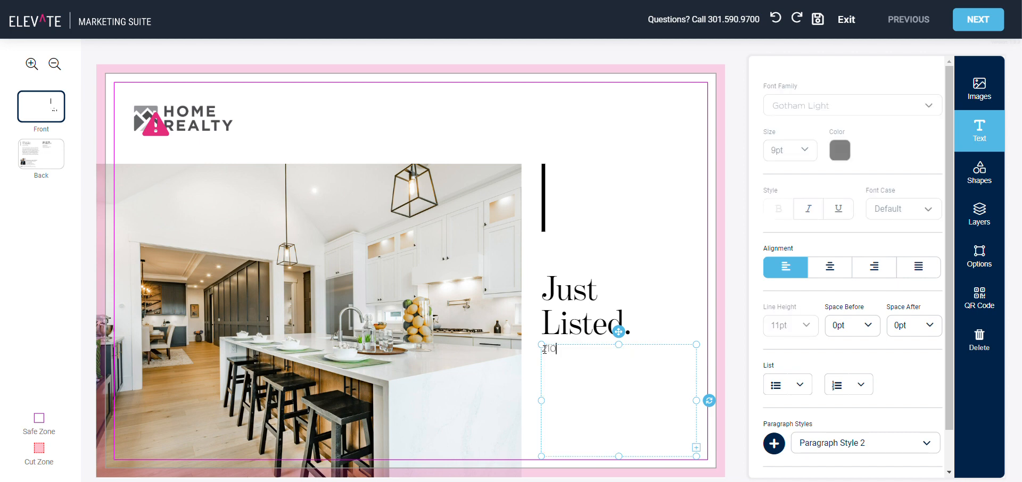
{"action": "type", "text": "110 Main Street"}
Check the font choices for the street address on the postcard front and enlarge the address to 28pt.
{"action": "left_click_drag", "start_coordinate": [625, 354], "coordinate": [542, 358]}
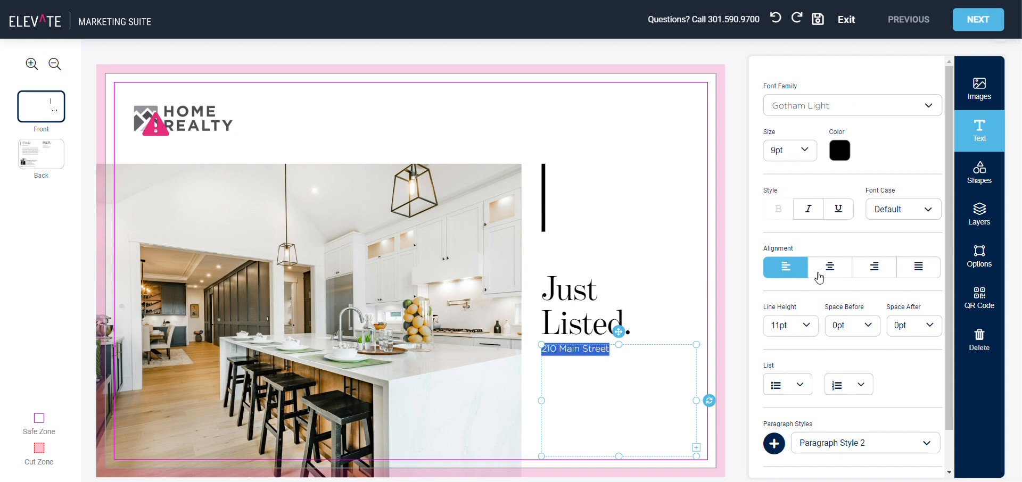
{"action": "left_click", "coordinate": [925, 112]}
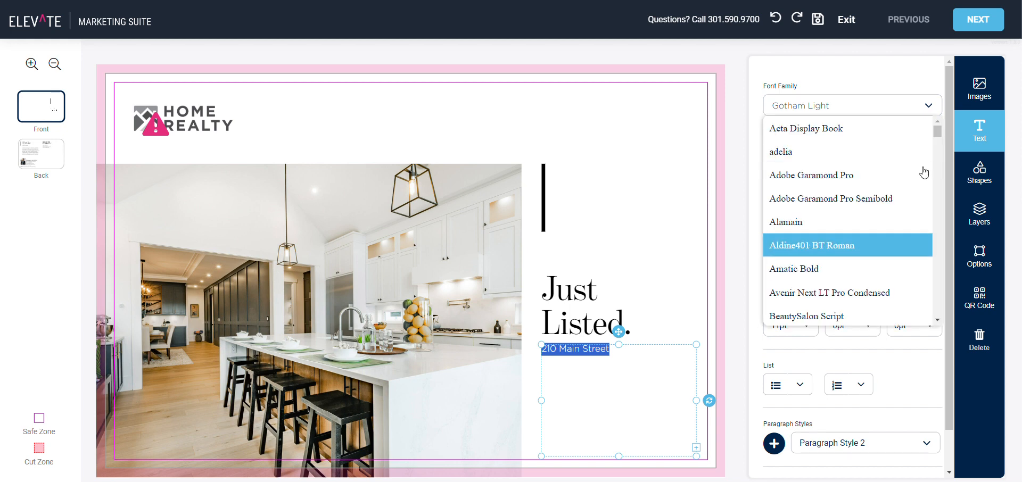
{"action": "left_click", "coordinate": [929, 105]}
{"action": "left_click", "coordinate": [805, 151]}
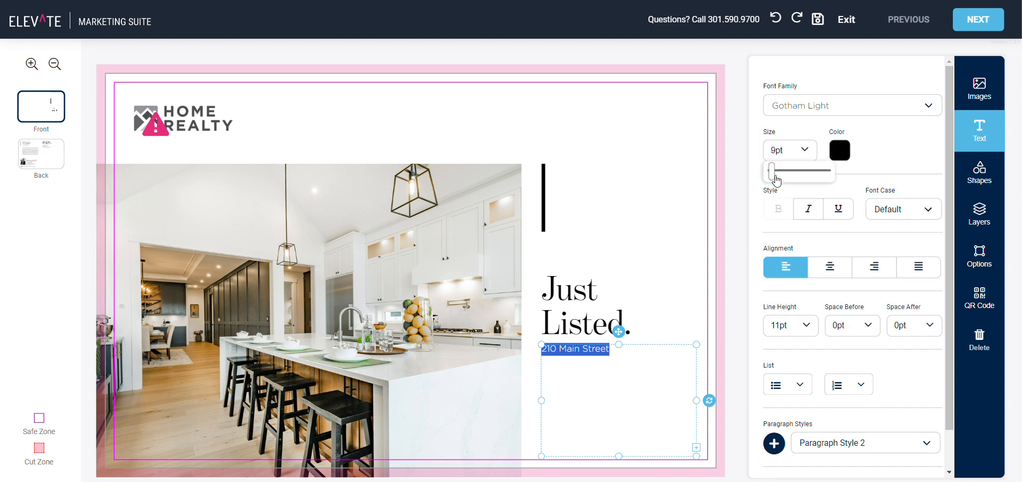
{"action": "left_click_drag", "start_coordinate": [773, 172], "coordinate": [785, 175]}
View the text color choices, try centering the street address, and return it to left alignment.
{"action": "left_click", "coordinate": [847, 150]}
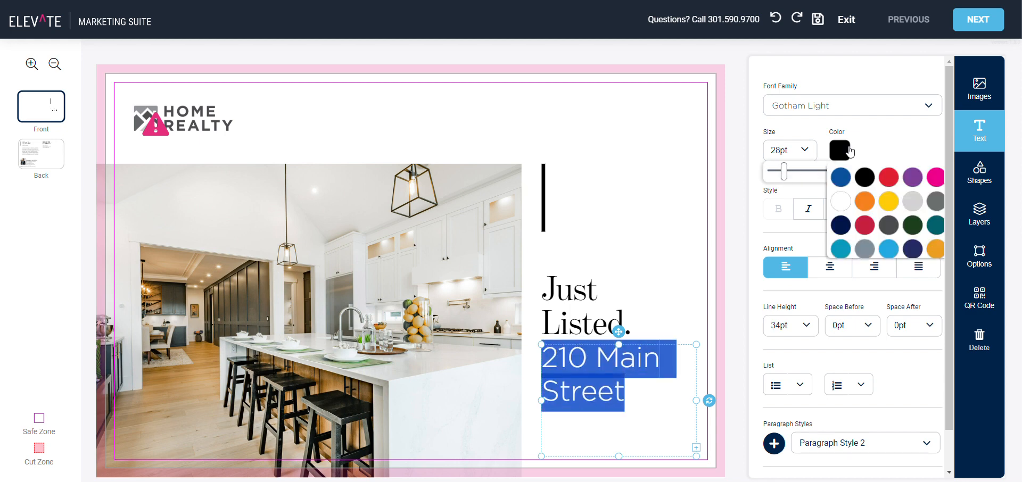
{"action": "left_click", "coordinate": [848, 149]}
{"action": "left_click", "coordinate": [822, 275]}
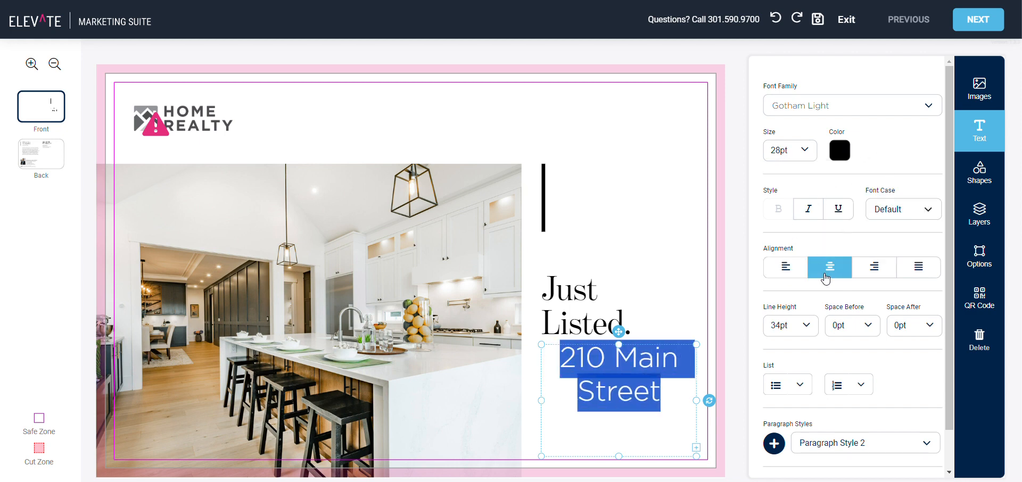
{"action": "left_click", "coordinate": [798, 273]}
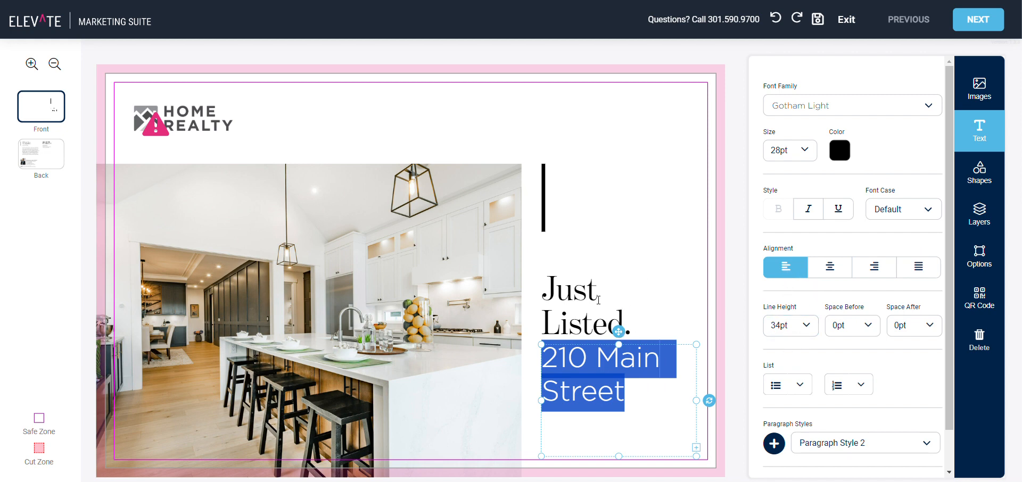
Move the "Just Listed." heading up beneath the vertical bar to leave a gap above the address, keeping it straight and left-aligned with the address.
{"action": "left_click", "coordinate": [582, 322]}
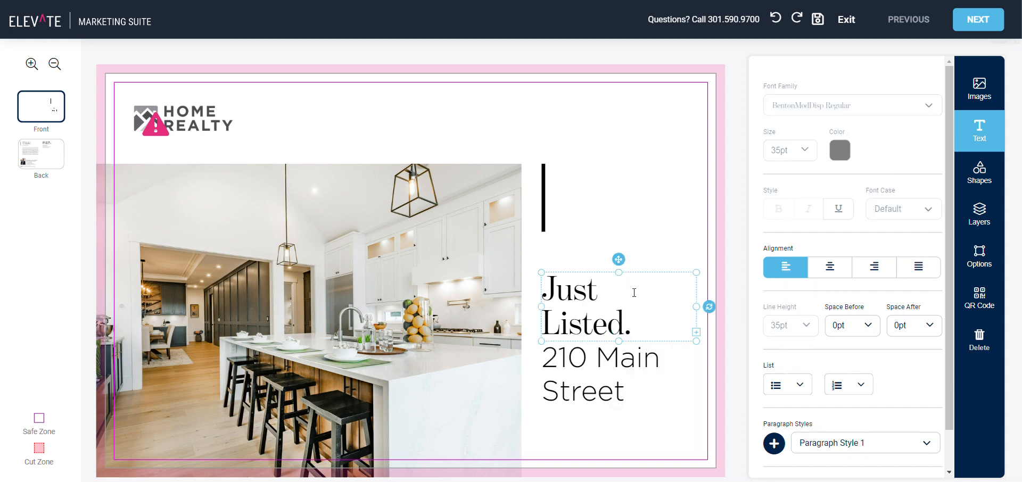
{"action": "left_click_drag", "start_coordinate": [619, 260], "coordinate": [618, 234]}
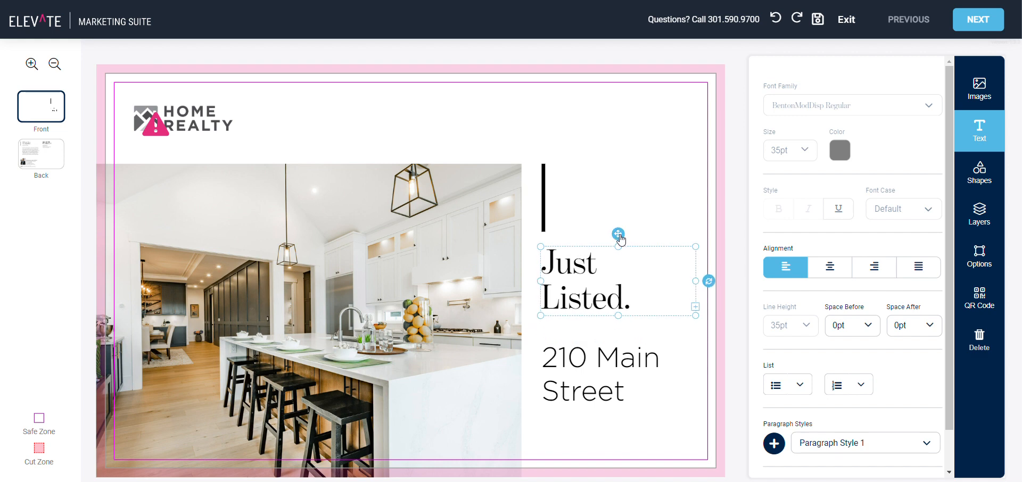
{"action": "left_click_drag", "start_coordinate": [619, 238], "coordinate": [618, 234]}
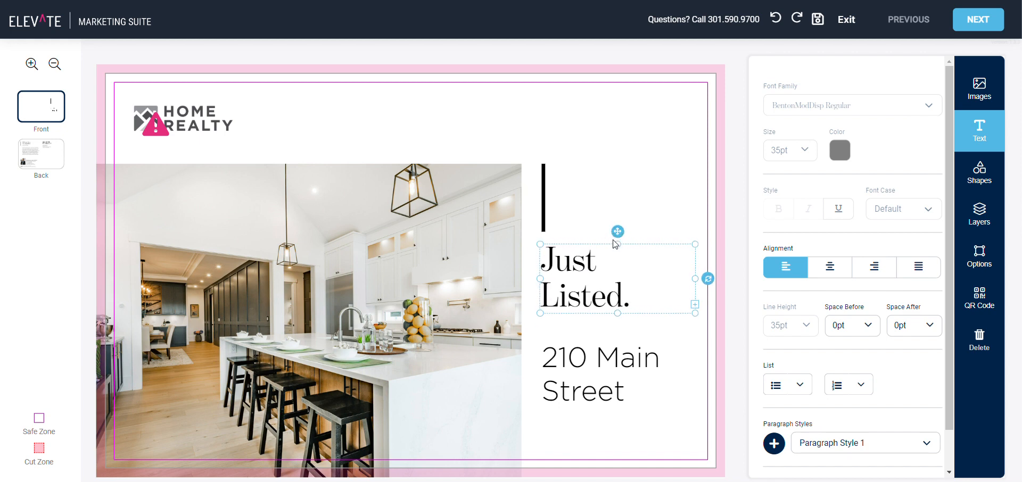
{"action": "mouse_move", "coordinate": [709, 280]}
{"action": "left_mouse_down"}
{"action": "mouse_move", "coordinate": [693, 234]}
{"action": "mouse_move", "coordinate": [707, 270]}
{"action": "mouse_move", "coordinate": [701, 312]}
{"action": "mouse_move", "coordinate": [708, 278]}
{"action": "left_mouse_up"}
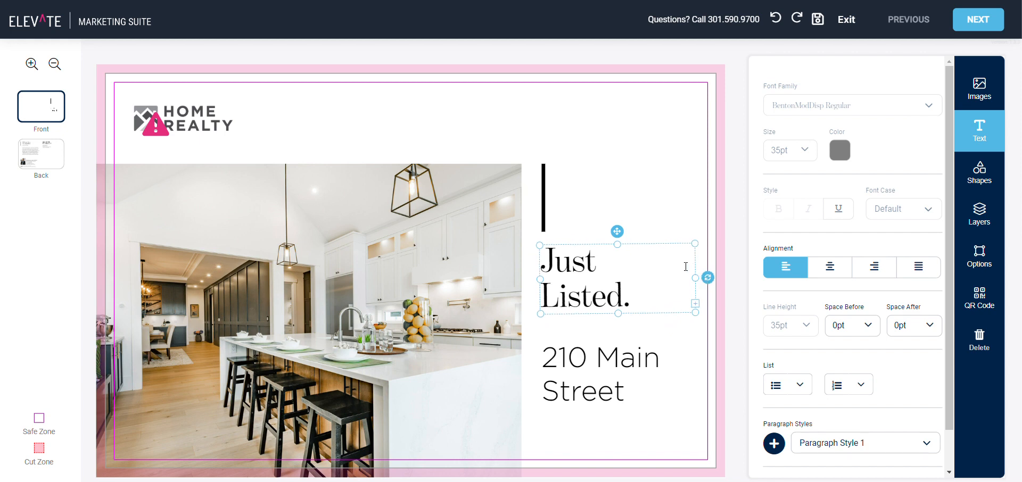
{"action": "mouse_move", "coordinate": [619, 232]}
{"action": "left_mouse_down"}
{"action": "mouse_move", "coordinate": [618, 210]}
{"action": "mouse_move", "coordinate": [619, 232]}
{"action": "left_mouse_up"}
{"action": "left_click_drag", "start_coordinate": [709, 277], "coordinate": [710, 282]}
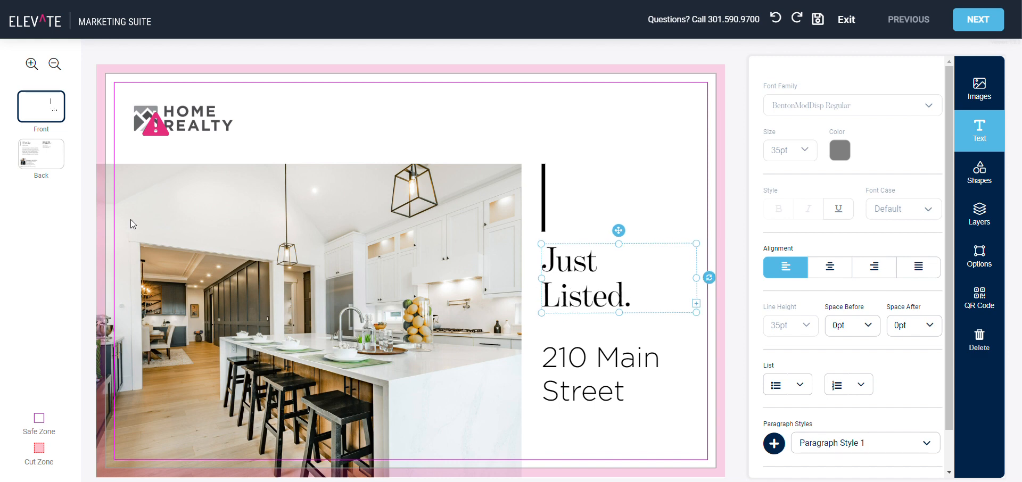
Replace the Home Realty placeholder logo on the postcard front with the mymarketingmatters logo from the User Upload images.
{"action": "mouse_move", "coordinate": [160, 140]}
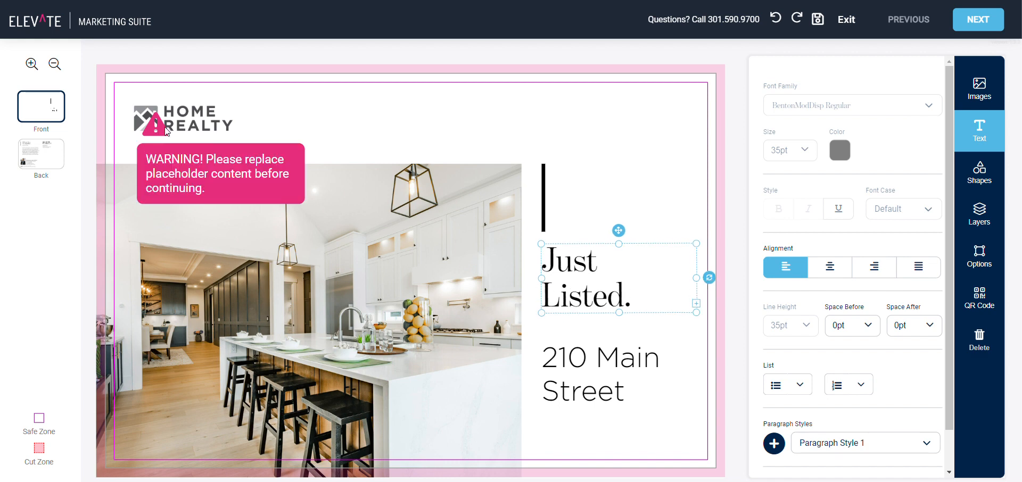
{"action": "left_click", "coordinate": [165, 133]}
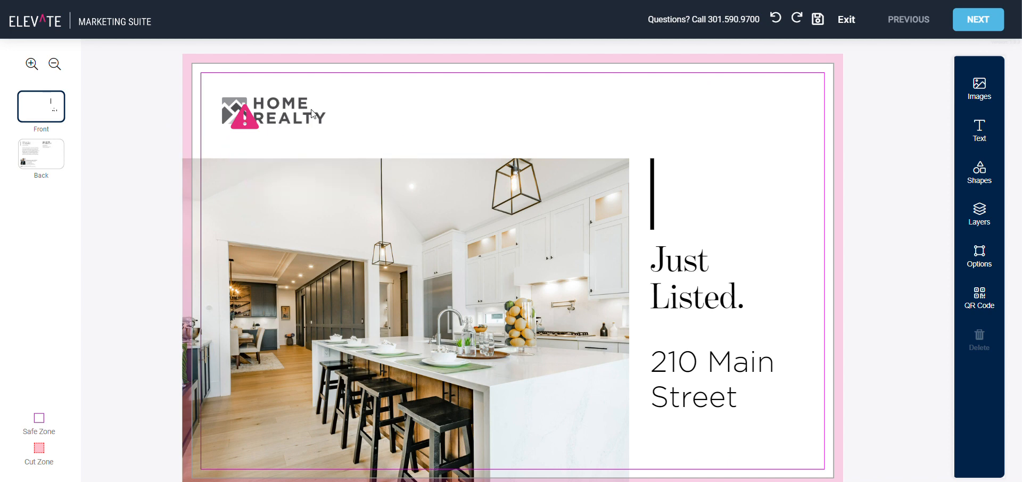
{"action": "left_click", "coordinate": [988, 97]}
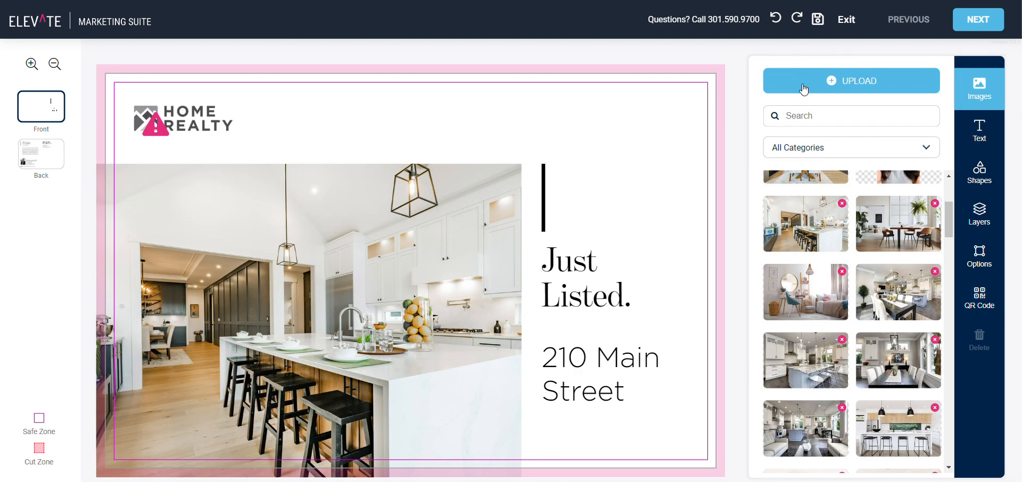
{"action": "scroll", "coordinate": [943, 225], "scroll_direction": "down", "scroll_amount": 3}
{"action": "scroll", "coordinate": [943, 225], "scroll_direction": "down", "scroll_amount": 6}
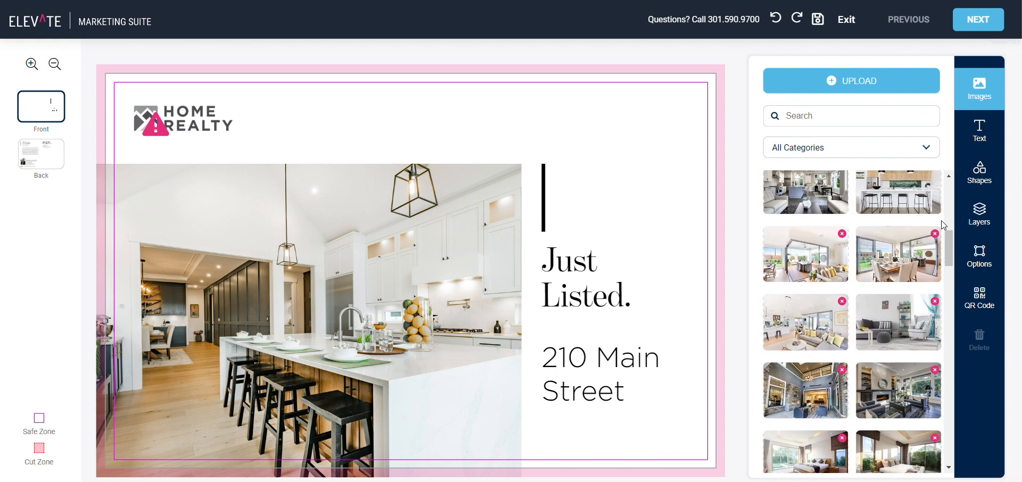
{"action": "scroll", "coordinate": [943, 225], "scroll_direction": "down", "scroll_amount": 6}
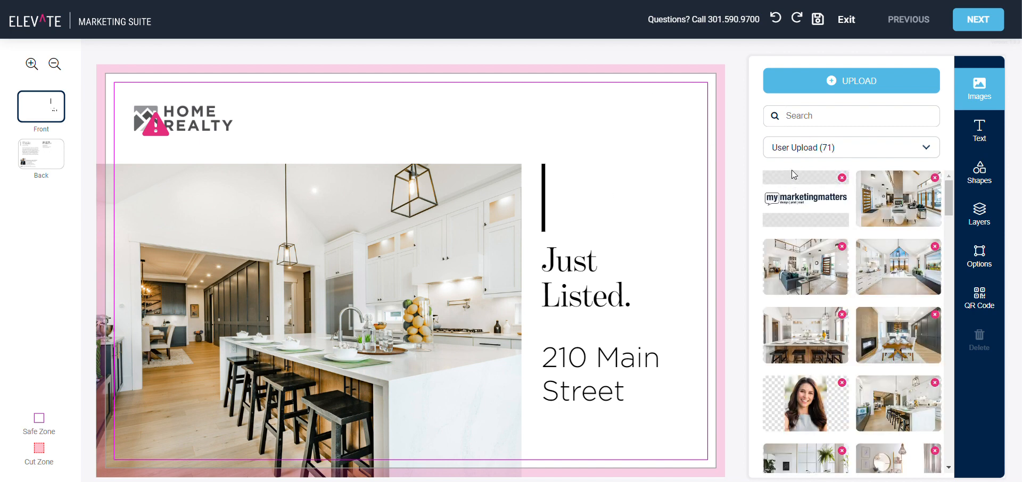
{"action": "left_click_drag", "start_coordinate": [805, 198], "coordinate": [202, 116]}
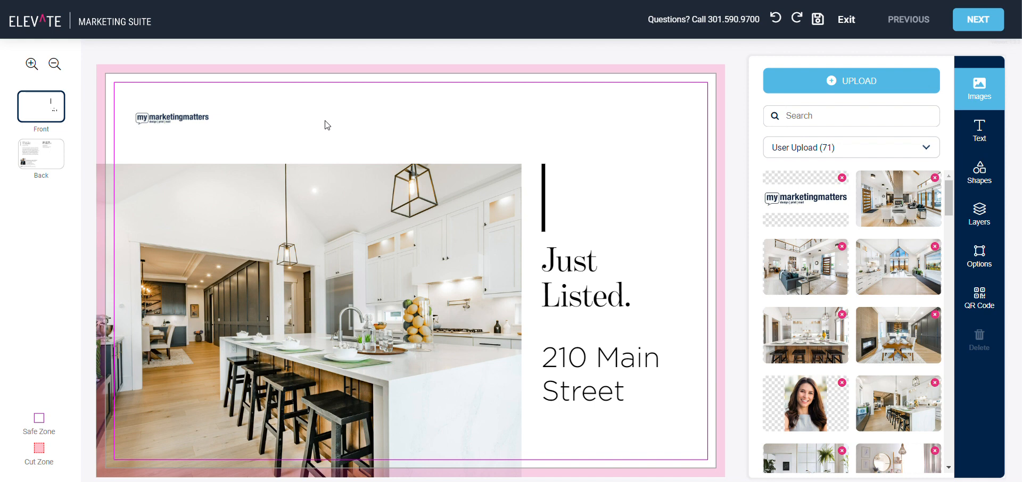
Enlarge the mymarketingmatters logo and adjust it to fit the width of its frame.
{"action": "left_click", "coordinate": [190, 122]}
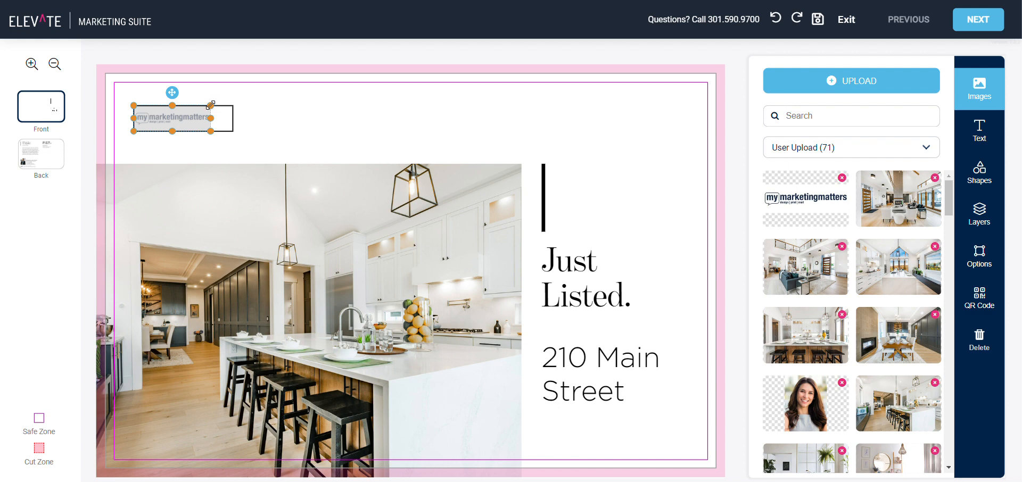
{"action": "mouse_move", "coordinate": [211, 105]}
{"action": "left_mouse_down"}
{"action": "mouse_move", "coordinate": [241, 95]}
{"action": "mouse_move", "coordinate": [236, 111]}
{"action": "mouse_move", "coordinate": [203, 118]}
{"action": "left_mouse_up"}
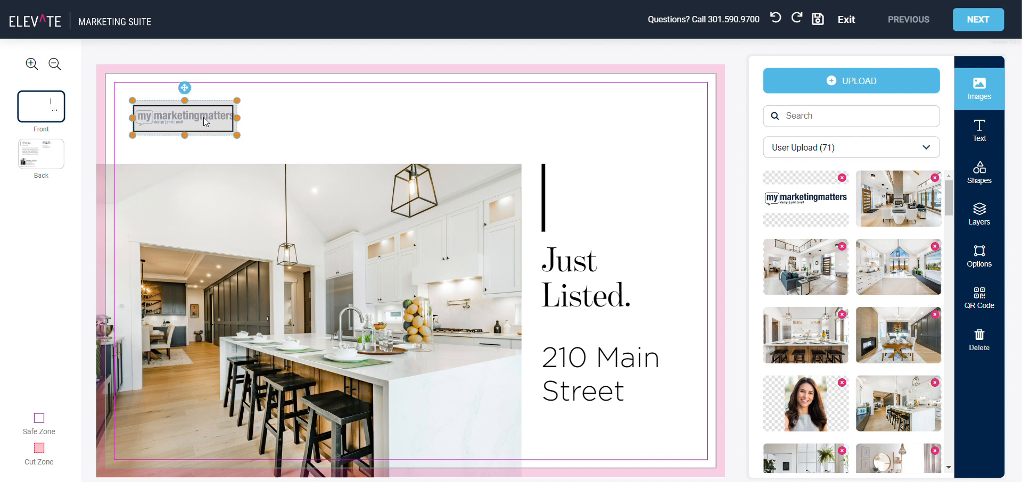
{"action": "left_click", "coordinate": [246, 130]}
{"action": "left_click", "coordinate": [247, 113]}
{"action": "left_click_drag", "start_coordinate": [238, 137], "coordinate": [213, 116]}
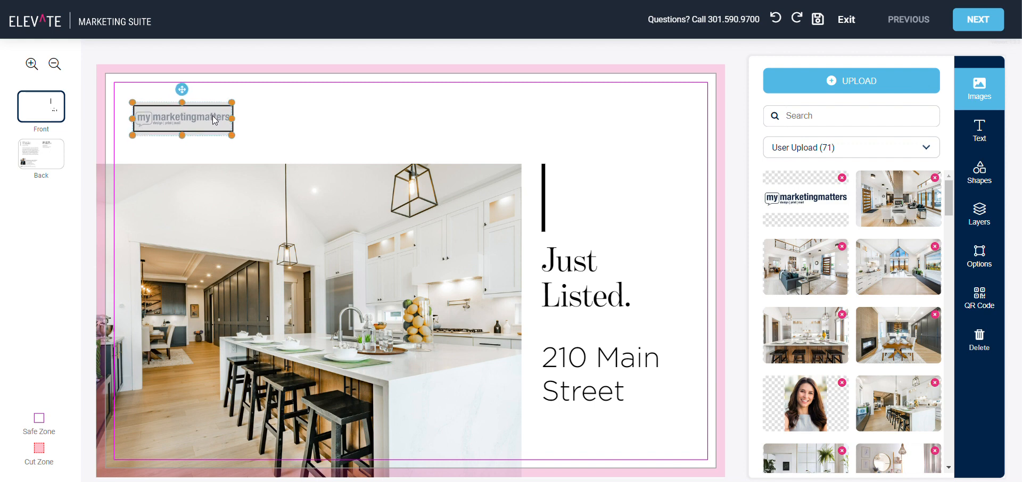
{"action": "left_click", "coordinate": [309, 121]}
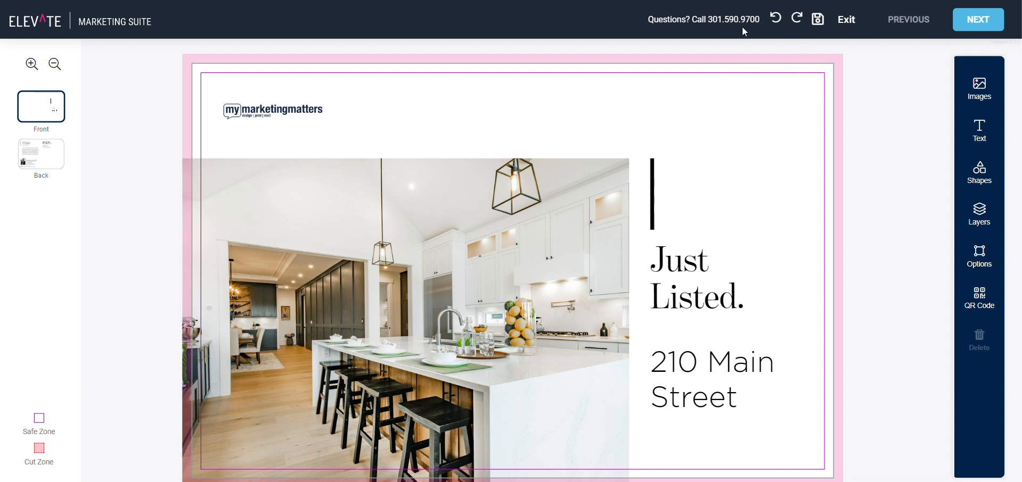
Undo the logo resizing, the logo replacement and the last adjustment of the "Just Listed." heading.
{"action": "left_click", "coordinate": [777, 20]}
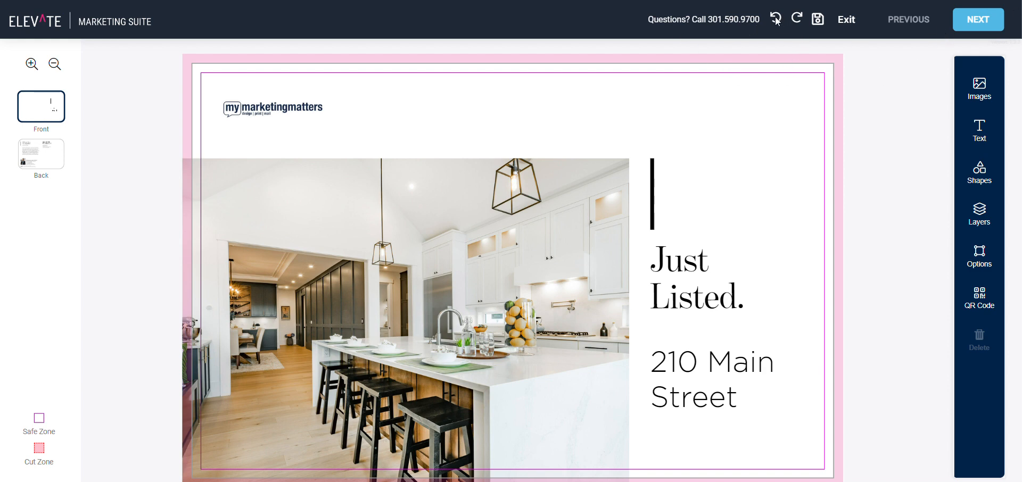
{"action": "left_click", "coordinate": [776, 20]}
{"action": "left_click", "coordinate": [776, 21]}
{"action": "left_click", "coordinate": [776, 20]}
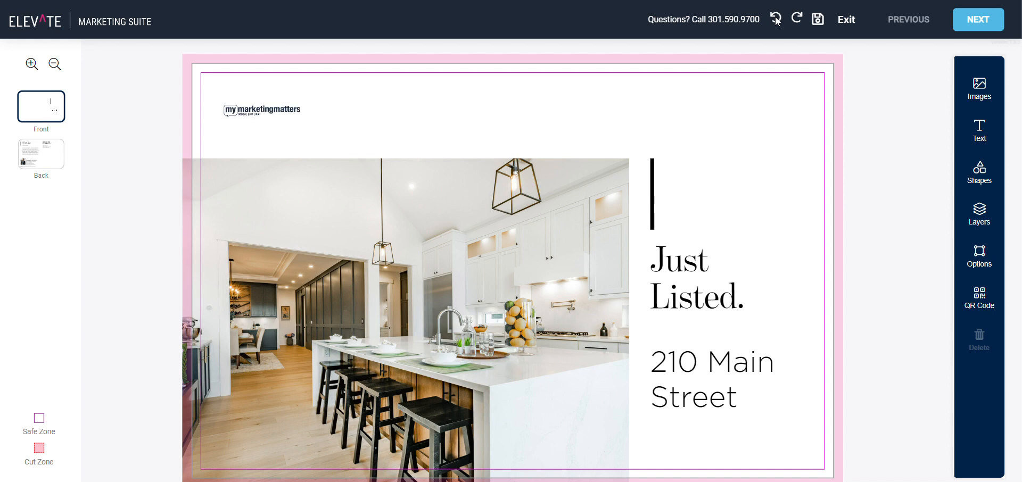
{"action": "left_click", "coordinate": [777, 20]}
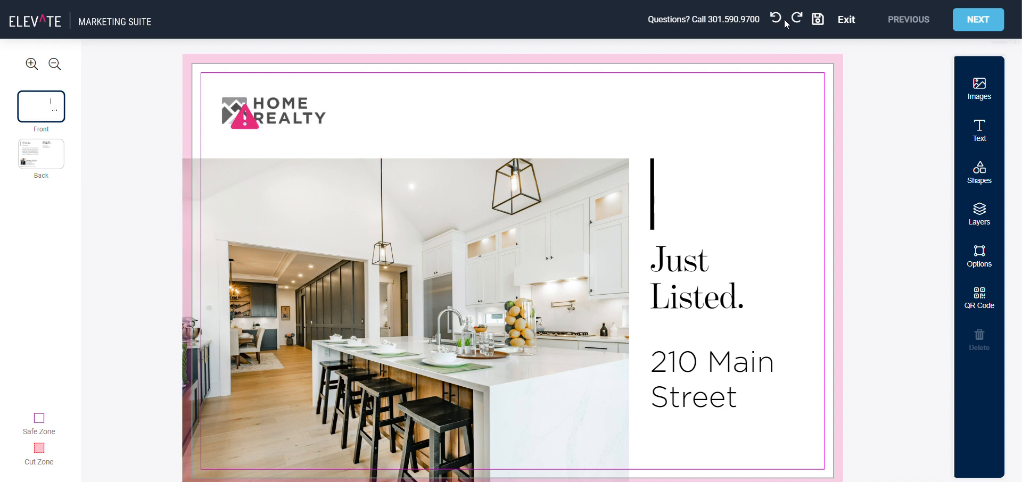
{"action": "left_click", "coordinate": [777, 20]}
{"action": "left_click", "coordinate": [777, 21]}
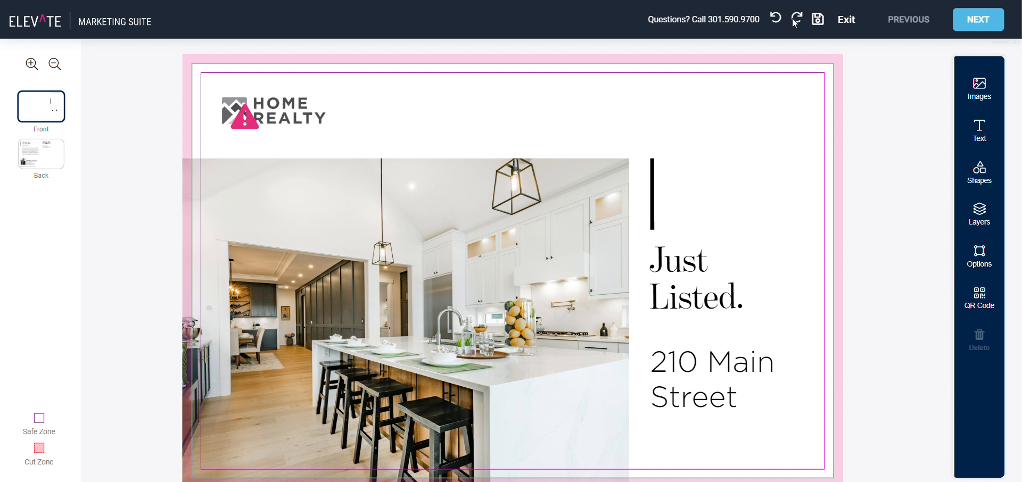
Redo the undone heading adjustment, logo replacement and logo resizing.
{"action": "left_click", "coordinate": [795, 21]}
{"action": "left_click", "coordinate": [795, 22]}
{"action": "left_click", "coordinate": [795, 22]}
{"action": "left_click", "coordinate": [796, 22]}
{"action": "left_click", "coordinate": [795, 21]}
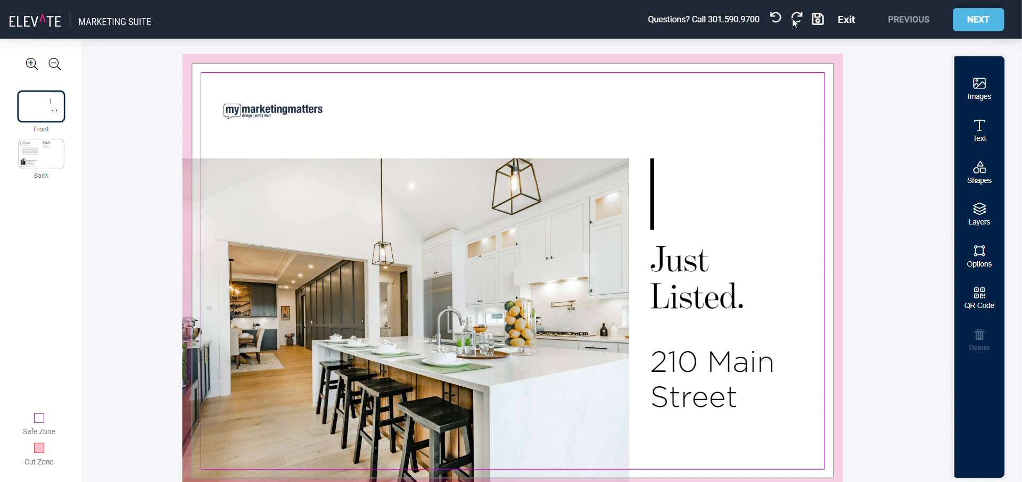
Save the postcard design and continue to its back side.
{"action": "left_click", "coordinate": [823, 20]}
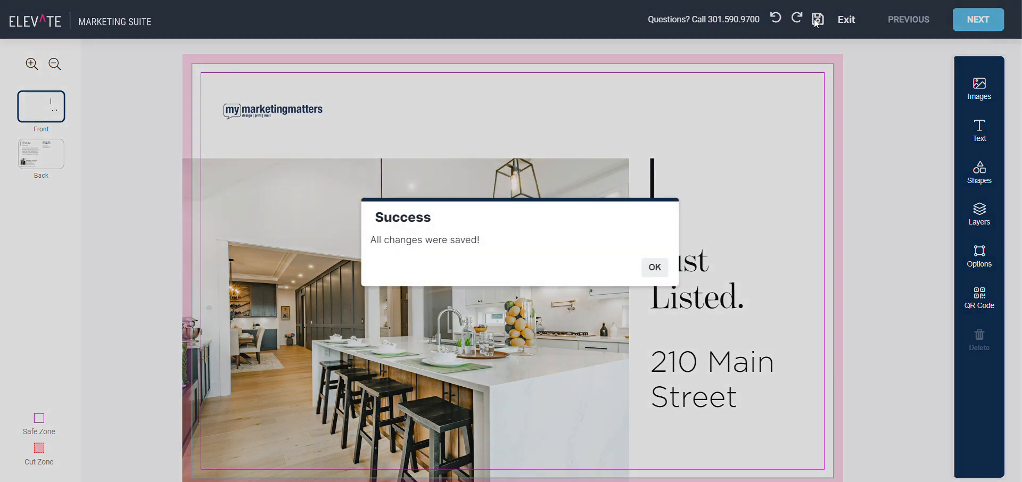
{"action": "left_click", "coordinate": [655, 268]}
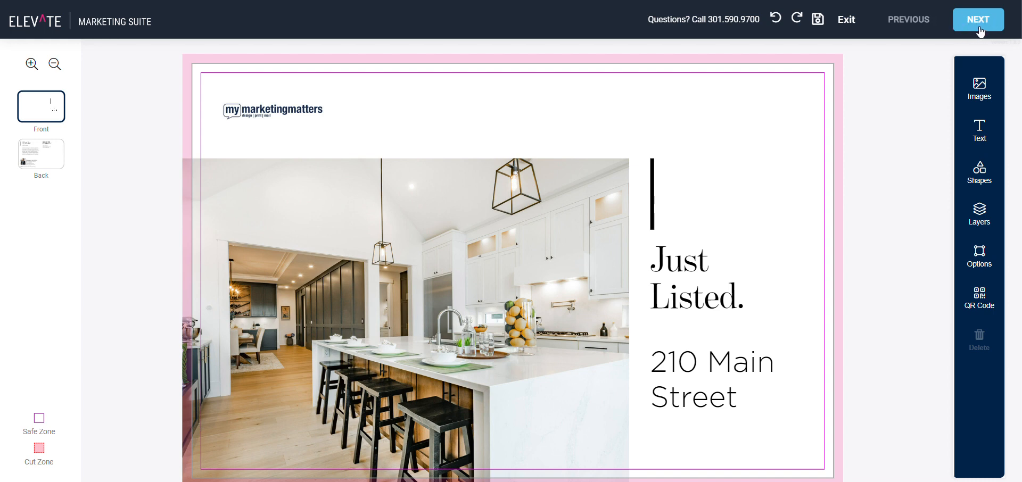
{"action": "left_click", "coordinate": [981, 30]}
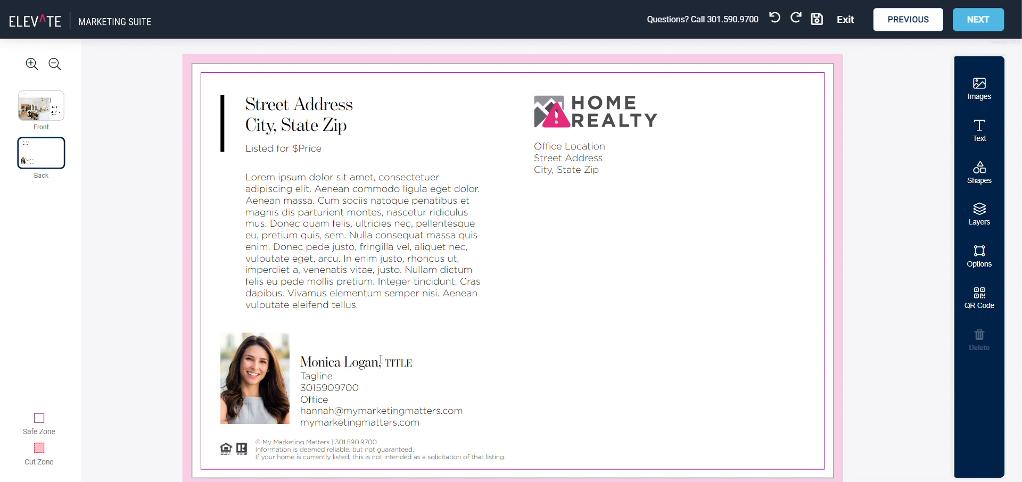
Delete the Tagline and Office lines from the agent's contact block on the postcard back, leaving no blank lines.
{"action": "left_click", "coordinate": [333, 377]}
{"action": "left_click_drag", "start_coordinate": [239, 371], "coordinate": [209, 372]}
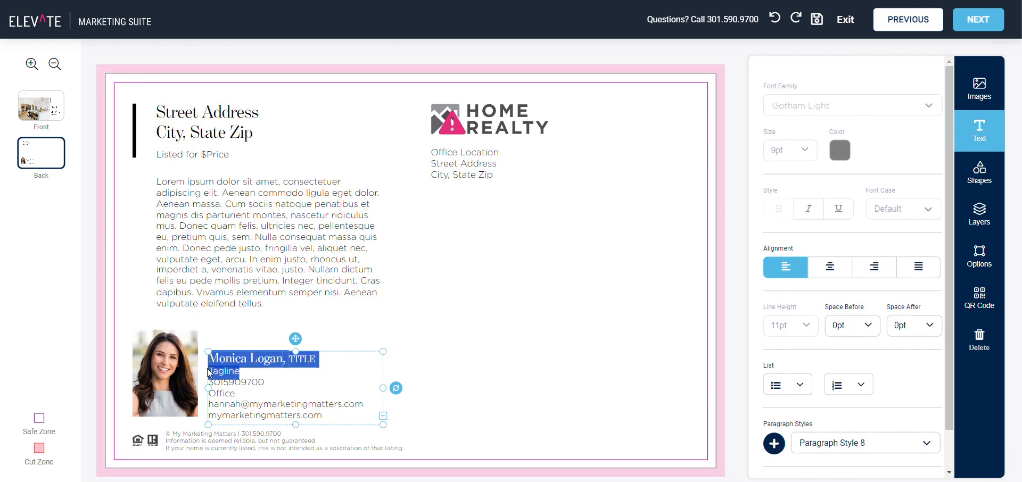
{"action": "left_click", "coordinate": [209, 373]}
{"action": "double_click", "coordinate": [228, 371]}
{"action": "key", "text": "BackSpace"}
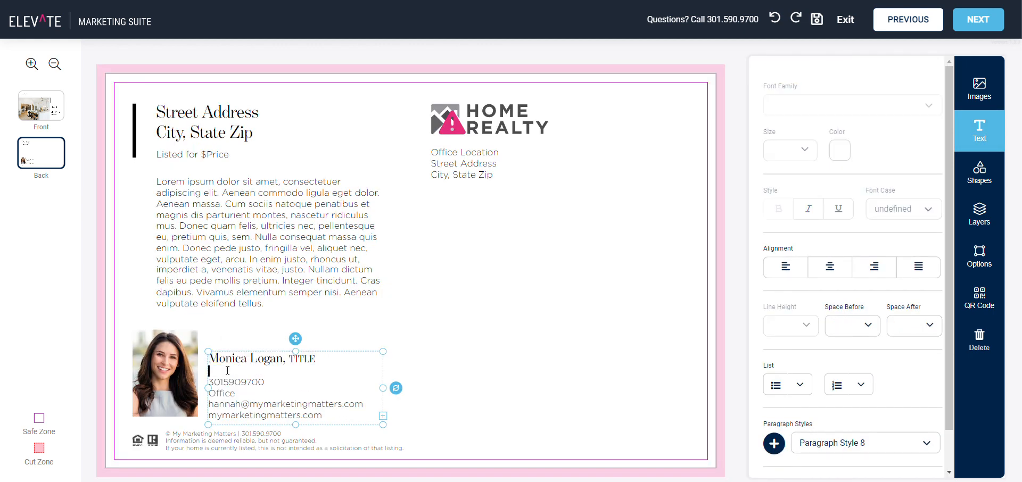
{"action": "key", "text": "BackSpace"}
{"action": "double_click", "coordinate": [221, 382]}
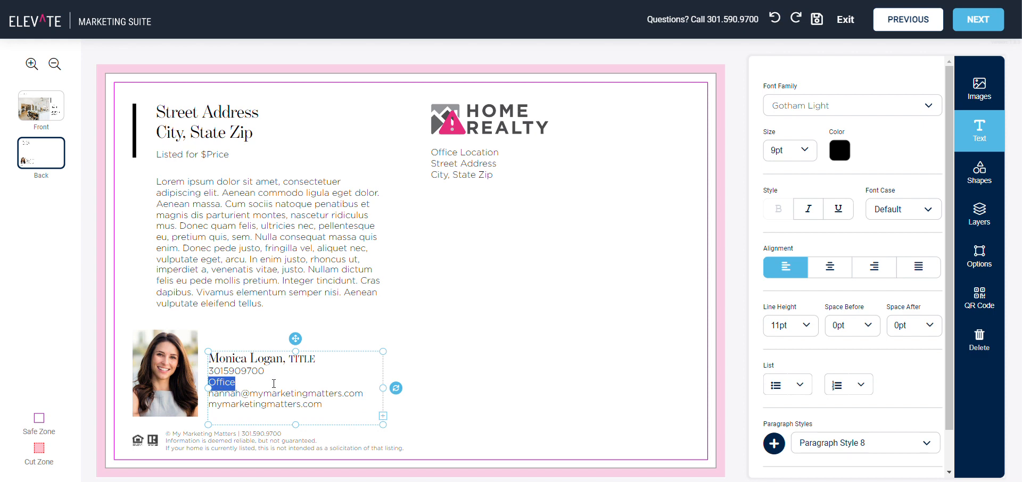
{"action": "key", "text": "BackSpace"}
{"action": "key", "text": "BackSpace"}
{"action": "left_click", "coordinate": [440, 353]}
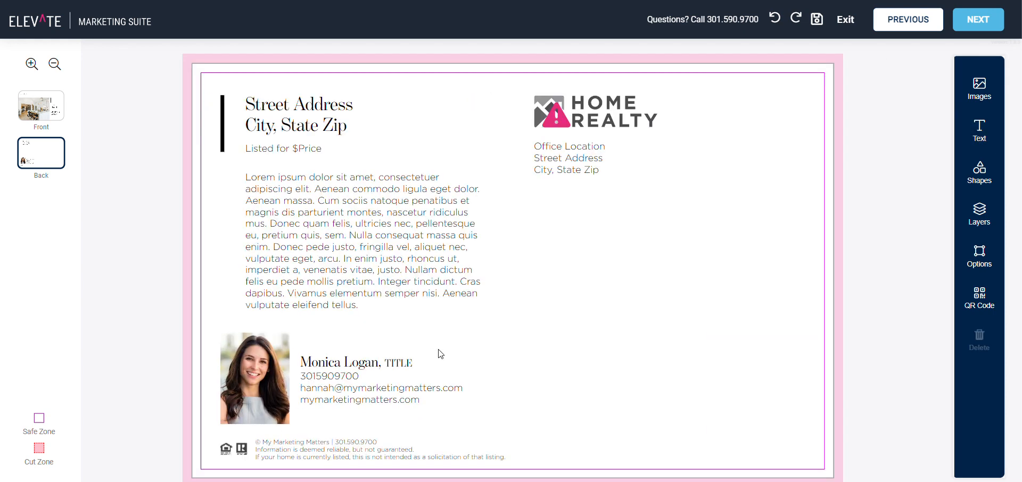
Move the agent's contact block up so its name line sits near the top of the headshot.
{"action": "left_click", "coordinate": [385, 362]}
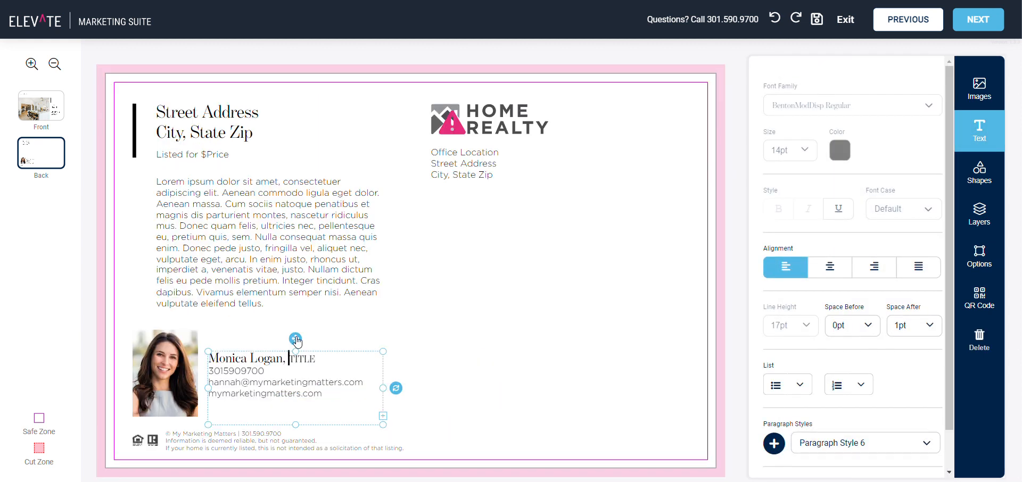
{"action": "left_click_drag", "start_coordinate": [296, 339], "coordinate": [294, 319]}
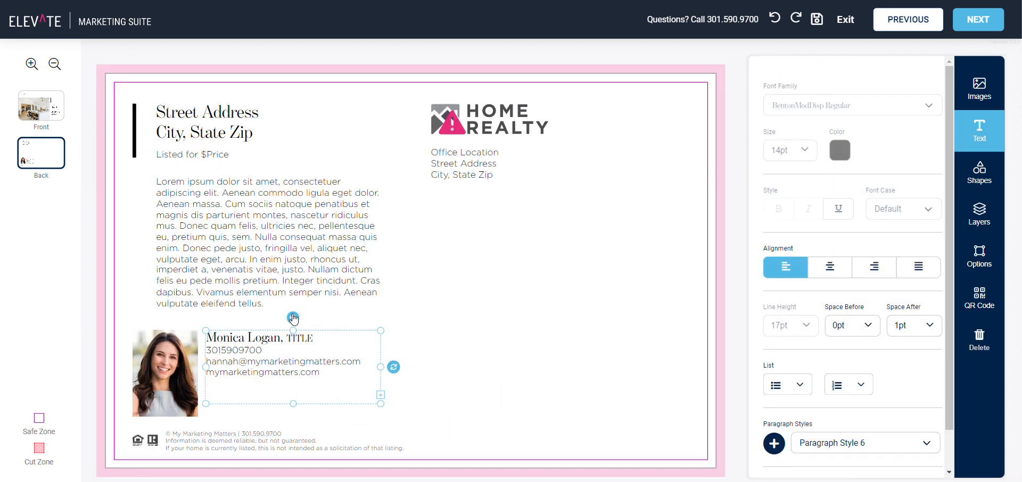
Enlarge the agent's headshot image slightly within its frame and reposition it so it fills the frame.
{"action": "left_click", "coordinate": [167, 373]}
{"action": "left_click_drag", "start_coordinate": [169, 370], "coordinate": [165, 365]}
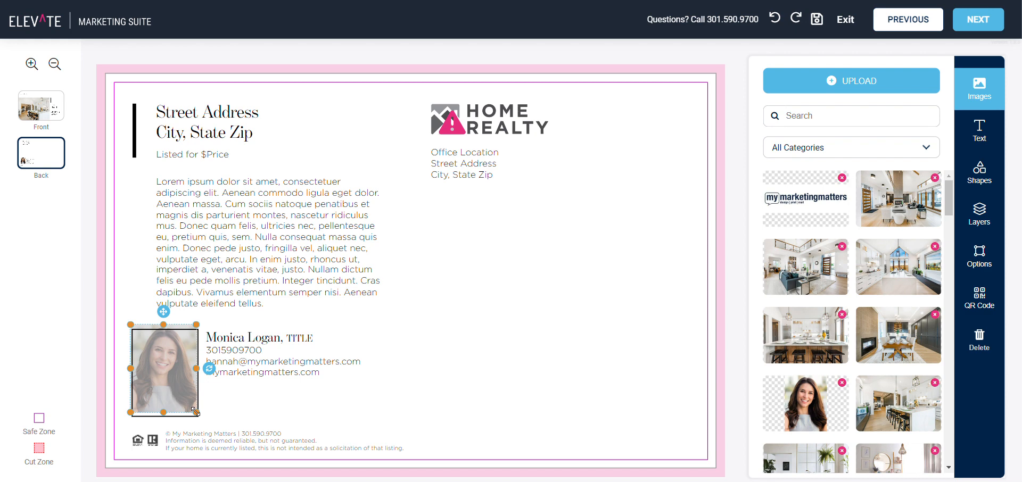
{"action": "left_click_drag", "start_coordinate": [195, 412], "coordinate": [205, 427]}
{"action": "left_click_drag", "start_coordinate": [183, 381], "coordinate": [180, 381]}
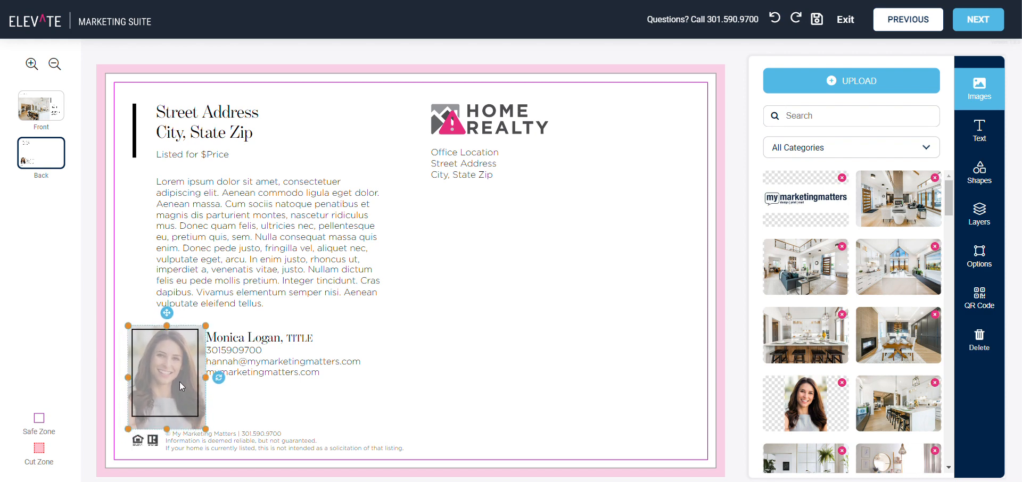
{"action": "left_click", "coordinate": [420, 355]}
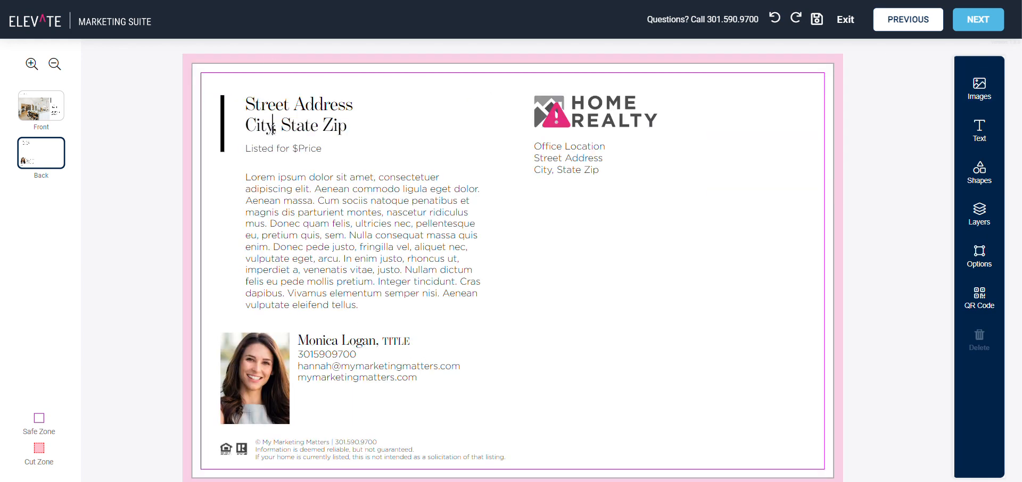
Replace the two-line address placeholder in the postcard back's heading with the property's street address on one line.
{"action": "left_click", "coordinate": [296, 130]}
{"action": "left_click_drag", "start_coordinate": [271, 134], "coordinate": [155, 114]}
{"action": "type", "text": "210 2"}
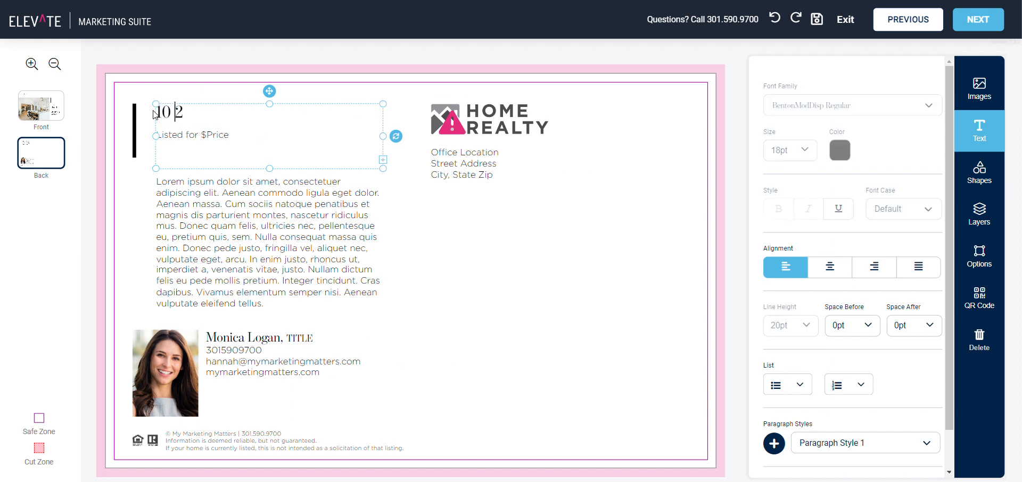
{"action": "key", "text": "BackSpace"}
{"action": "key", "text": "BackSpace"}
{"action": "key", "text": "BackSpace"}
{"action": "type", "text": "10 Main"}
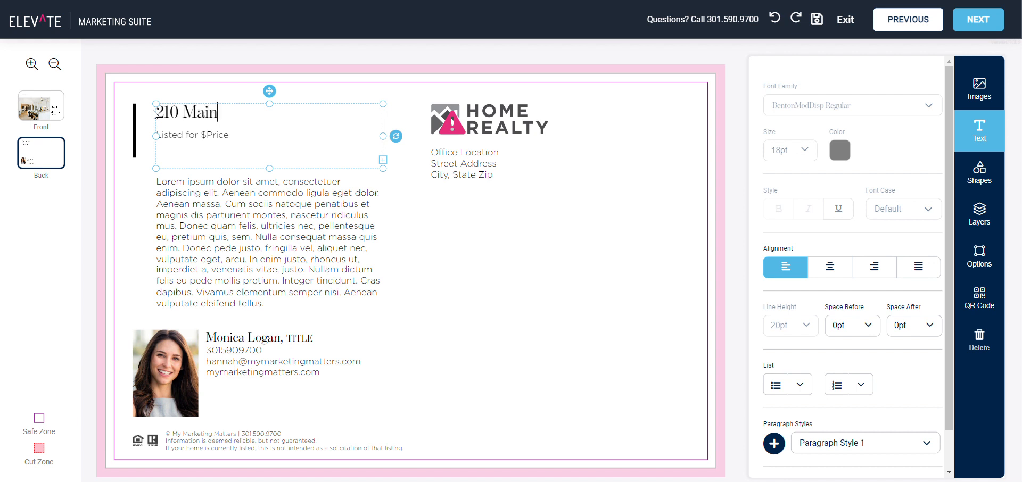
{"action": "type", "text": " Street"}
Replace the Price placeholder in the "Listed for" line so it reads "Listed for $500,000".
{"action": "left_click", "coordinate": [225, 136]}
{"action": "left_click_drag", "start_coordinate": [236, 136], "coordinate": [208, 135]}
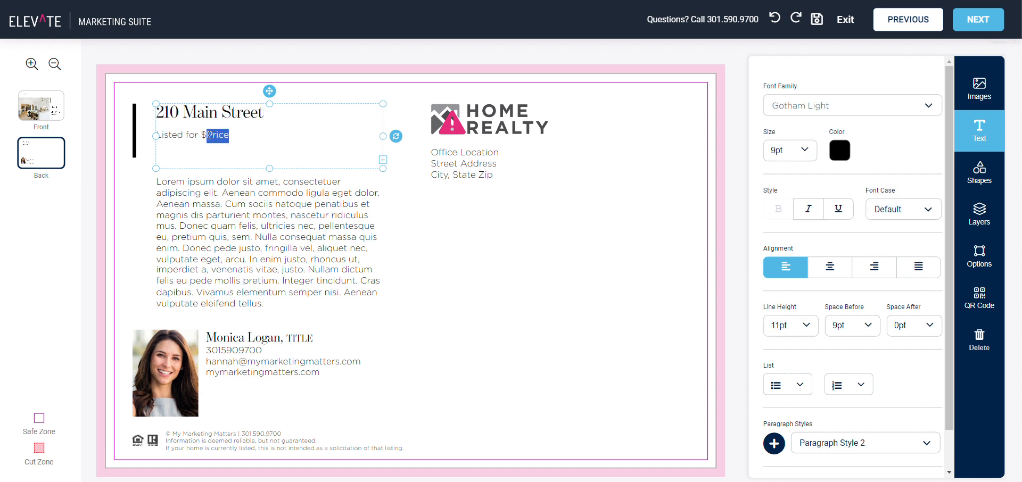
{"action": "type", "text": "100,000"}
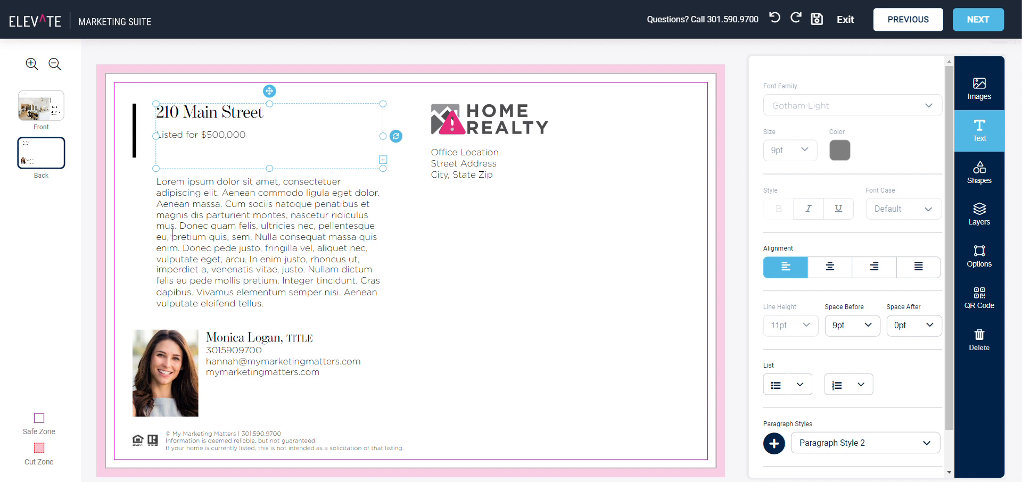
Replace the whole Lorem ipsum paragraph with the line "This home includes:" and start a new line below it.
{"action": "left_click", "coordinate": [172, 232]}
{"action": "left_click_drag", "start_coordinate": [264, 304], "coordinate": [152, 188]}
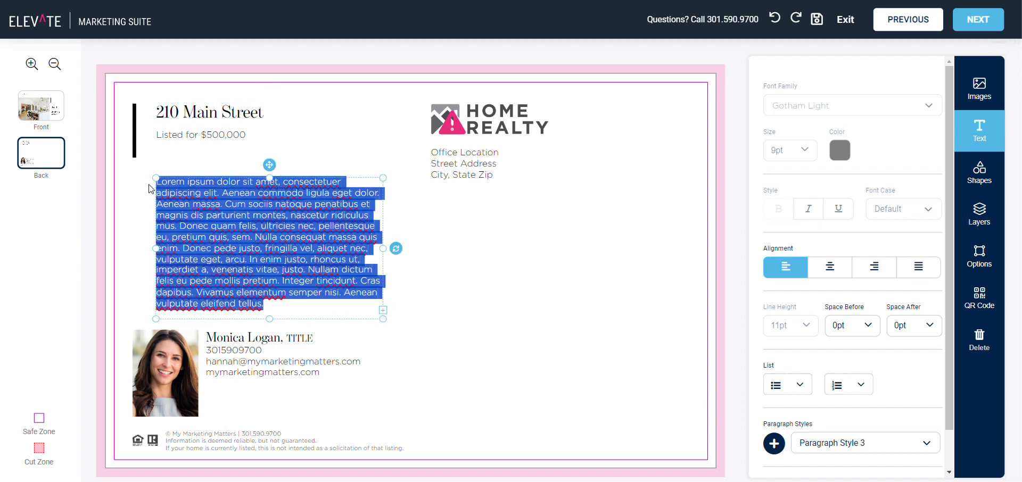
{"action": "type", "text": "This mon"}
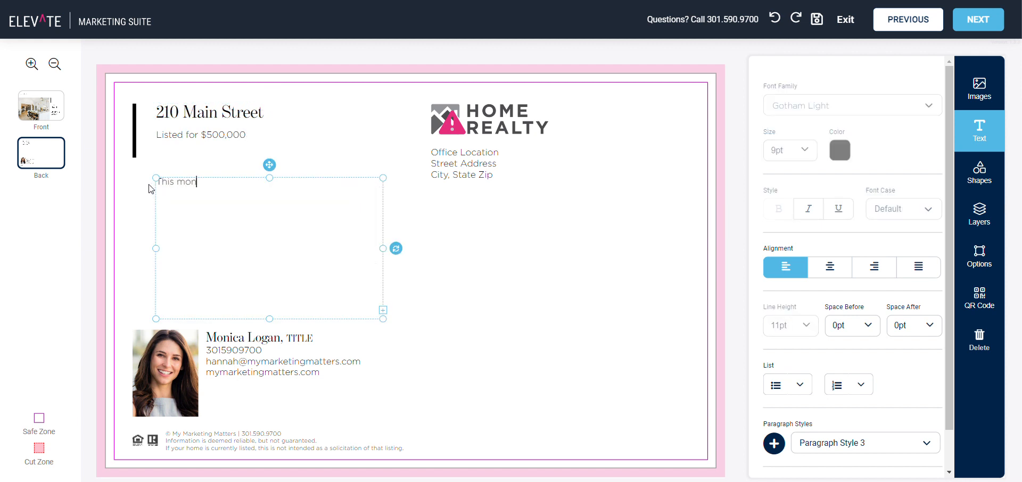
{"action": "key", "text": "BackSpace"}
{"action": "key", "text": "BackSpace"}
{"action": "key", "text": "BackSpace"}
{"action": "type", "text": "home includes:"}
{"action": "key", "text": "Return"}
Add a bulleted list under "This home includes:" with the items "2 beds" and "2 bath".
{"action": "left_click", "coordinate": [777, 386]}
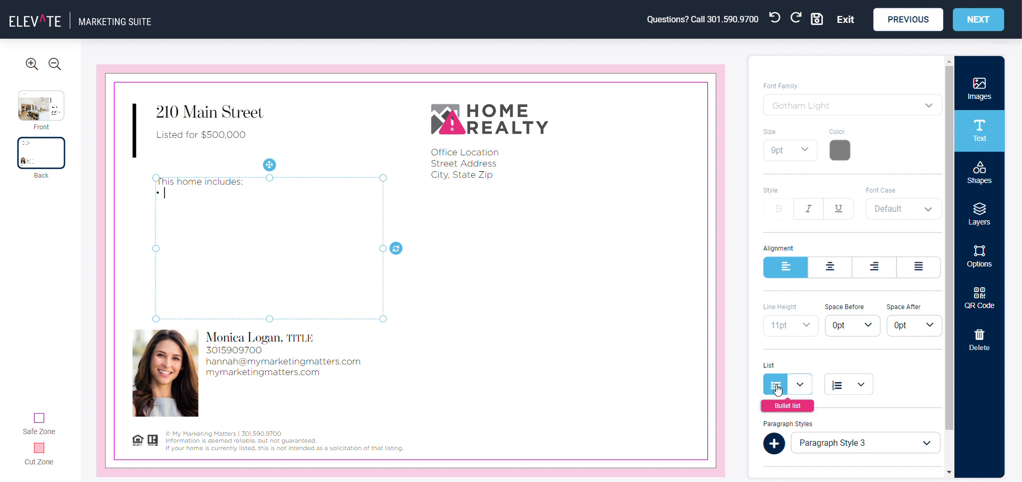
{"action": "type", "text": "2 b"}
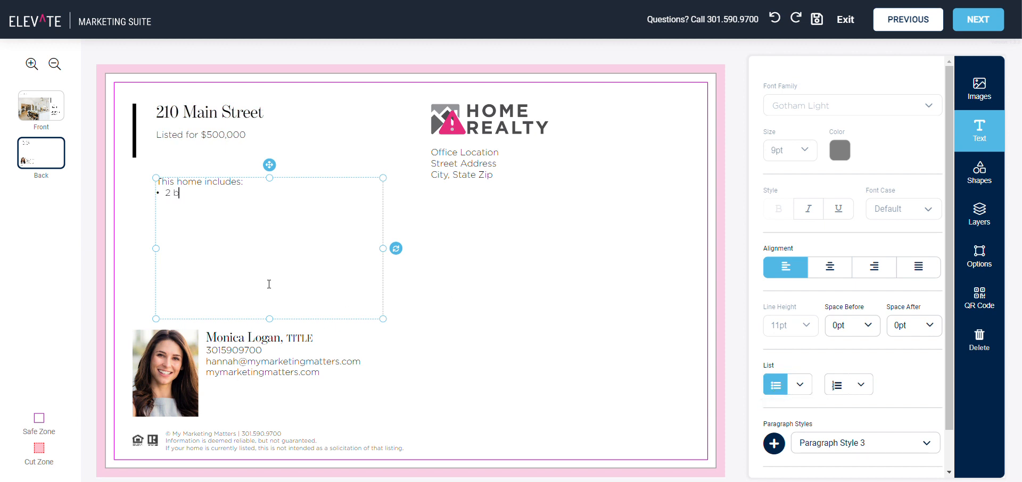
{"action": "type", "text": "eds 2 bath"}
Try numbered-list formatting on the beds and bath items, and return them to bullets.
{"action": "left_click_drag", "start_coordinate": [211, 208], "coordinate": [168, 192]}
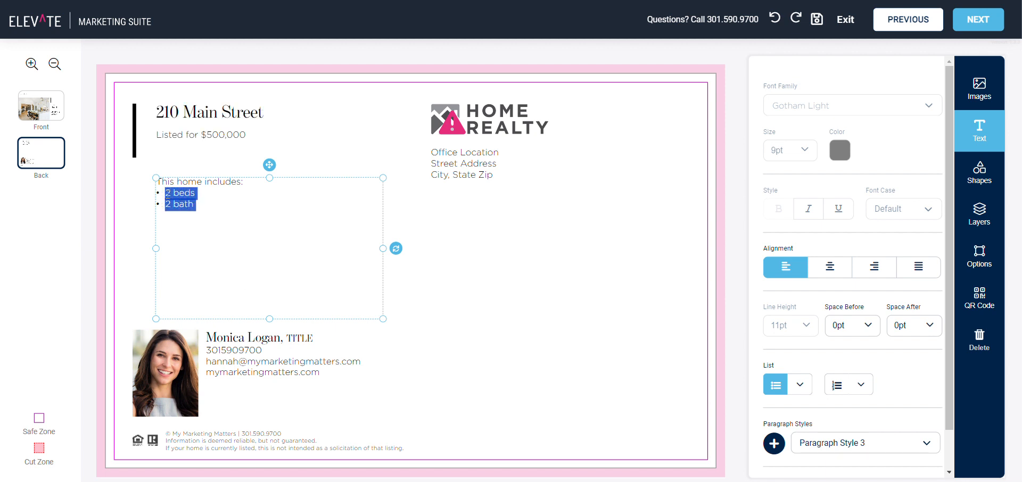
{"action": "left_click", "coordinate": [836, 387]}
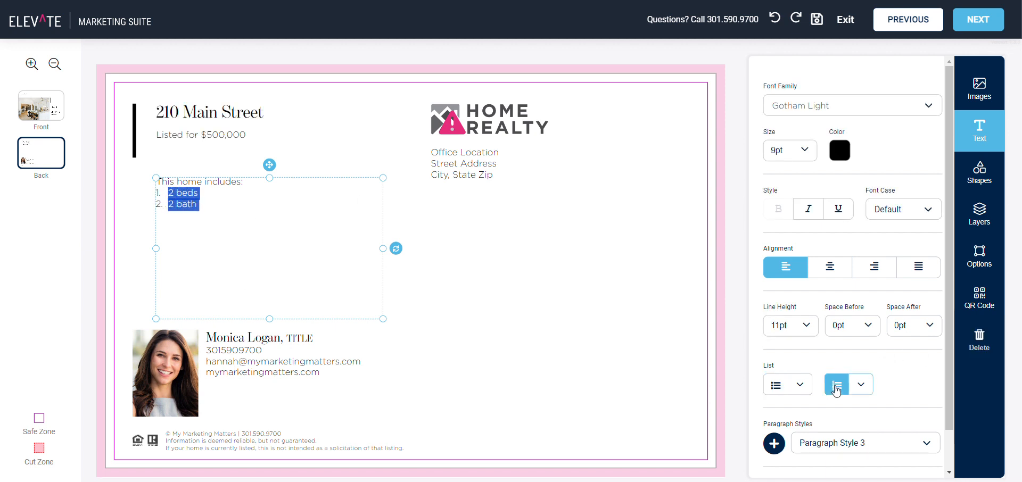
{"action": "left_click", "coordinate": [780, 387]}
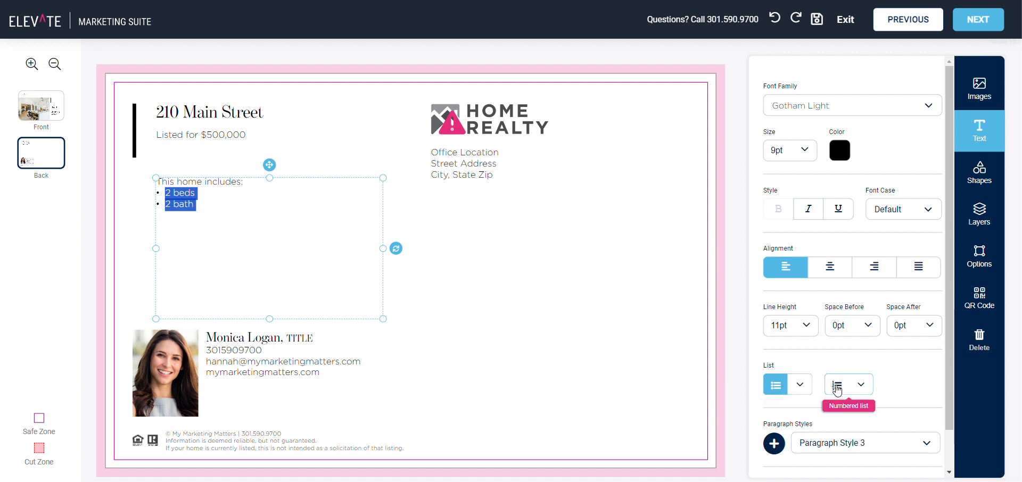
Move the home features text block up so it sits just below the listing price line.
{"action": "left_click", "coordinate": [295, 220]}
{"action": "left_click_drag", "start_coordinate": [270, 165], "coordinate": [267, 144]}
{"action": "left_click", "coordinate": [482, 268]}
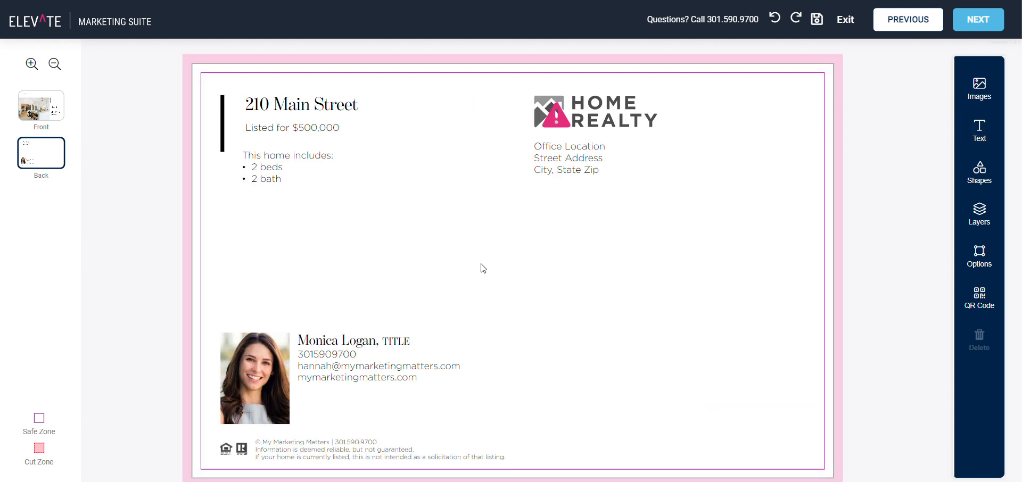
Replace the Home Realty logo on the postcard back with the mymarketingmatters logo from the image library.
{"action": "left_click", "coordinate": [993, 81]}
{"action": "left_click_drag", "start_coordinate": [787, 205], "coordinate": [486, 122]}
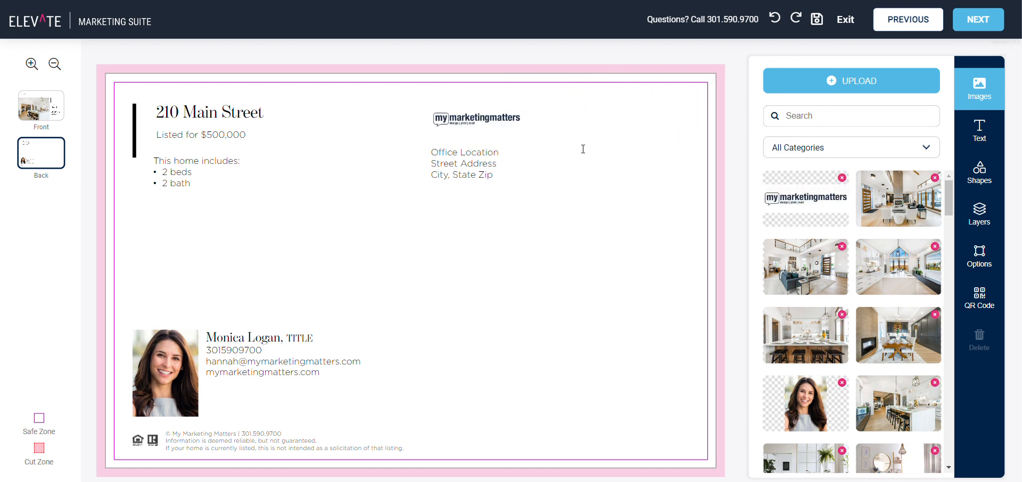
{"action": "left_click", "coordinate": [453, 162]}
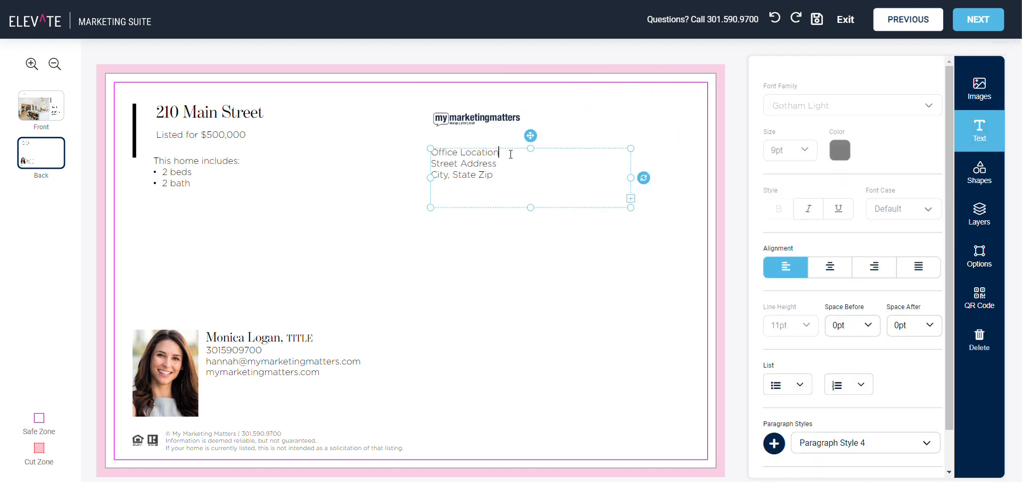
{"action": "left_click_drag", "start_coordinate": [507, 177], "coordinate": [462, 175]}
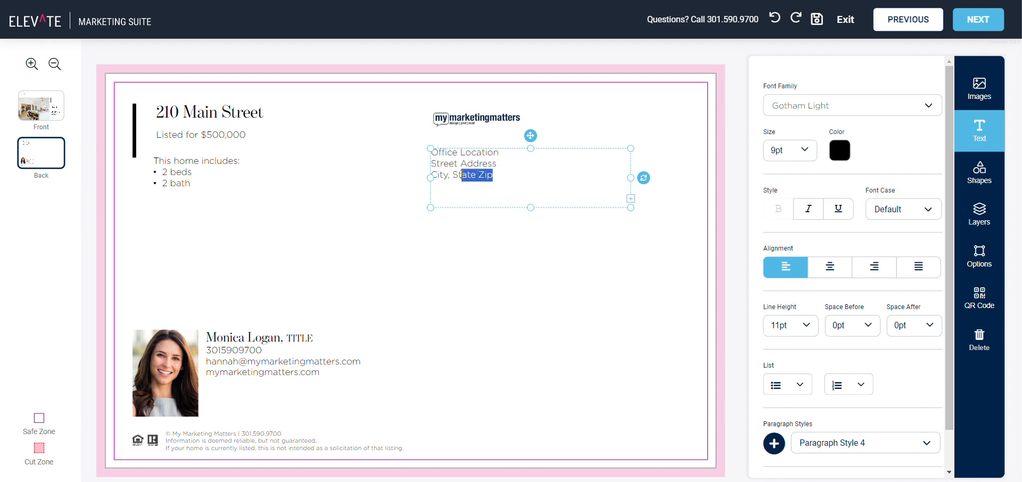
{"action": "left_click", "coordinate": [540, 298]}
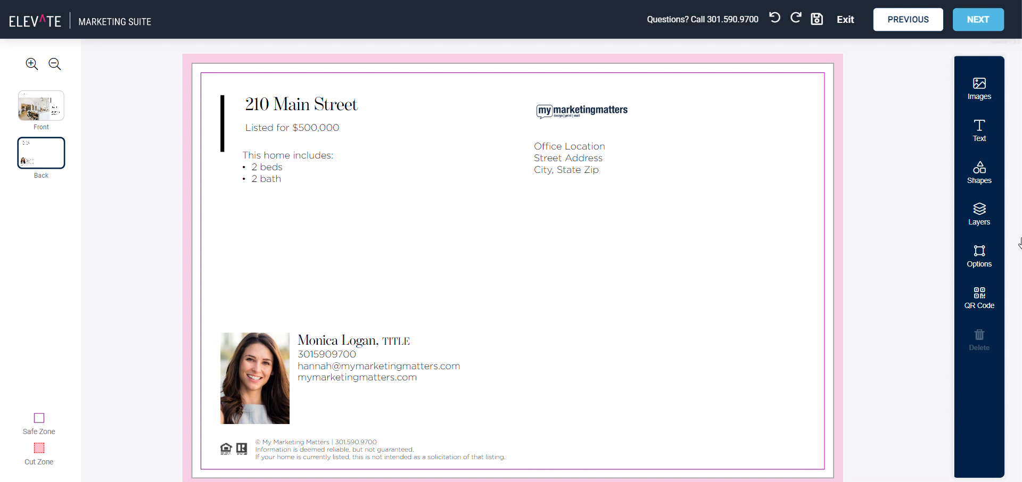
Add a black QR code linking to mymarketingmatters.com to the postcard back.
{"action": "left_click", "coordinate": [981, 303]}
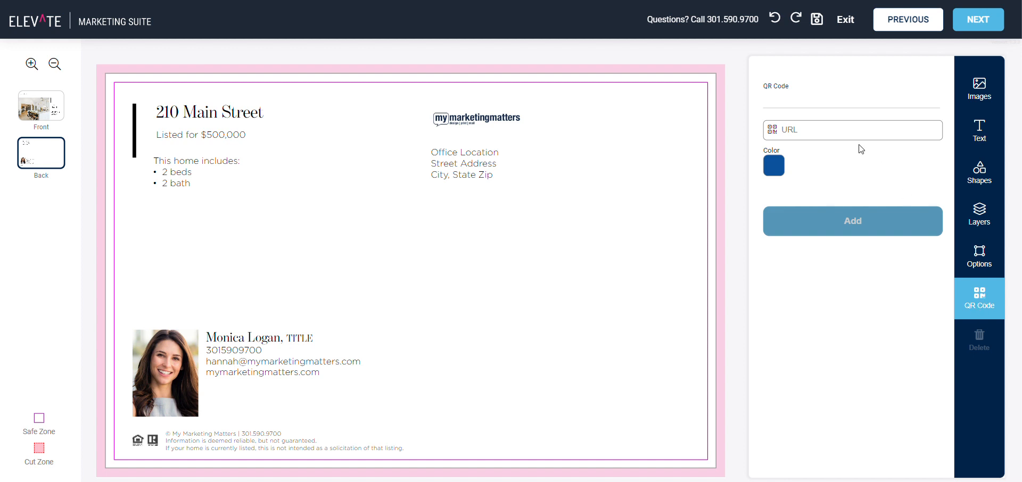
{"action": "left_click", "coordinate": [820, 131]}
{"action": "type", "text": "mymarketingmatters.com"}
{"action": "left_click", "coordinate": [858, 162]}
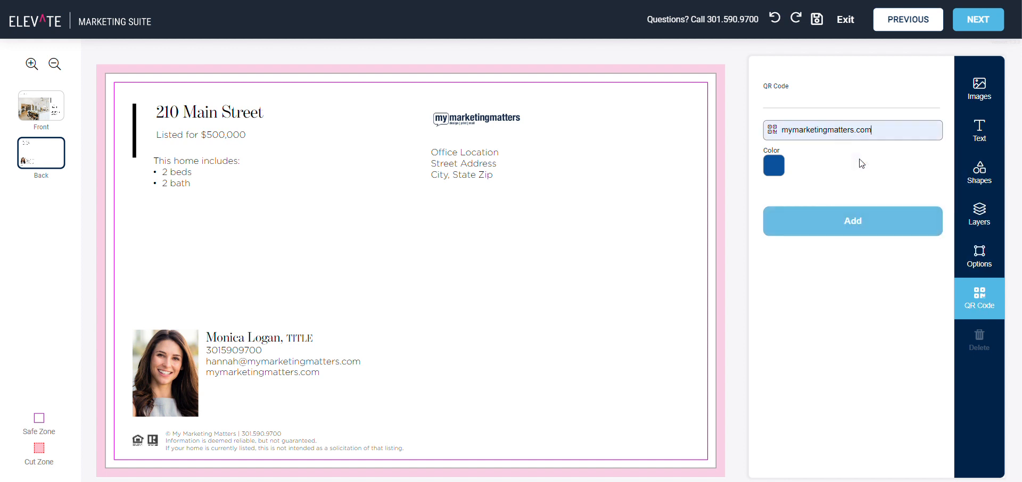
{"action": "left_click", "coordinate": [772, 167]}
{"action": "left_click", "coordinate": [796, 195]}
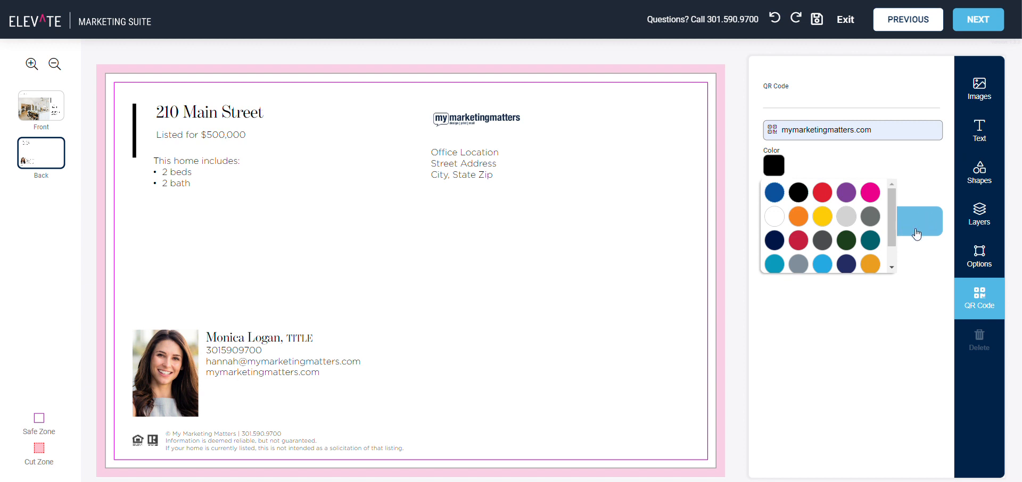
{"action": "left_click", "coordinate": [922, 228]}
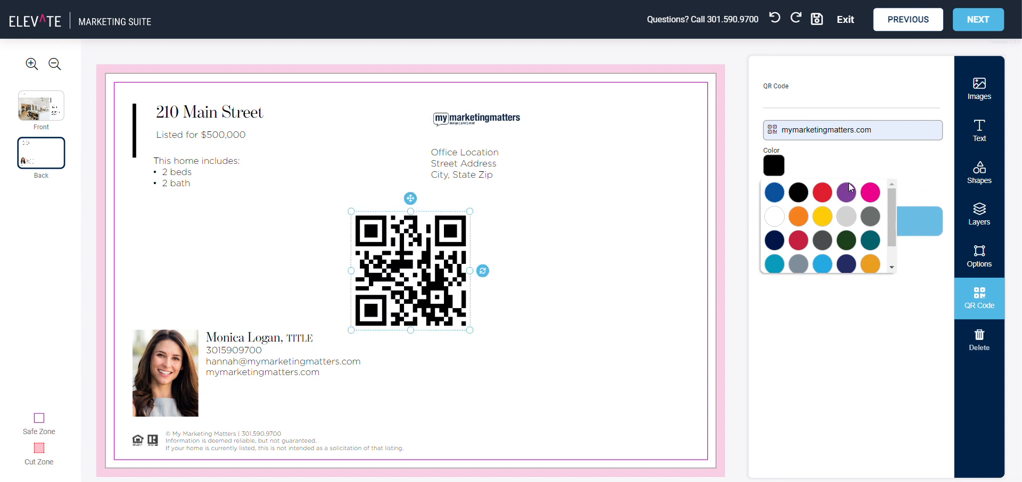
Shrink the QR code to about the headshot's width and place it directly above the headshot.
{"action": "mouse_move", "coordinate": [413, 202]}
{"action": "left_mouse_down"}
{"action": "mouse_move", "coordinate": [373, 212]}
{"action": "mouse_move", "coordinate": [396, 192]}
{"action": "left_mouse_up"}
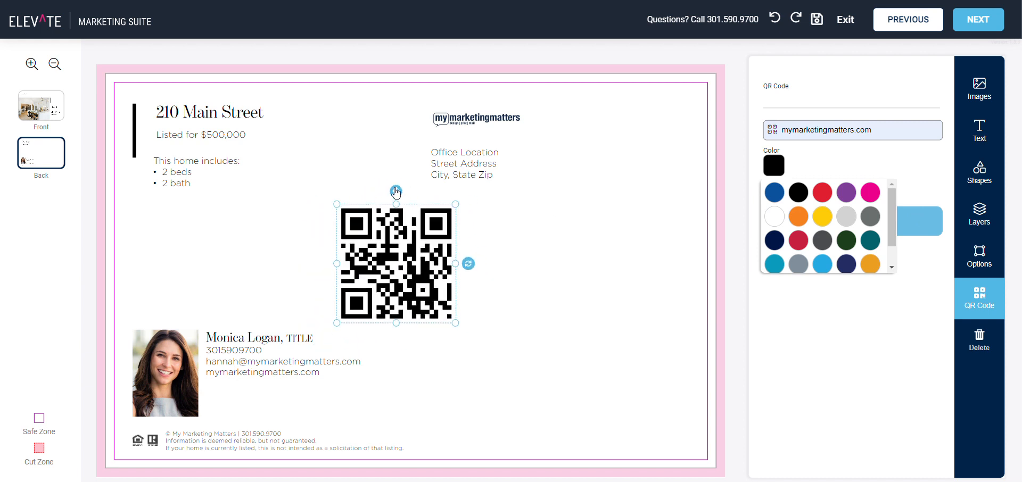
{"action": "left_click", "coordinate": [826, 155]}
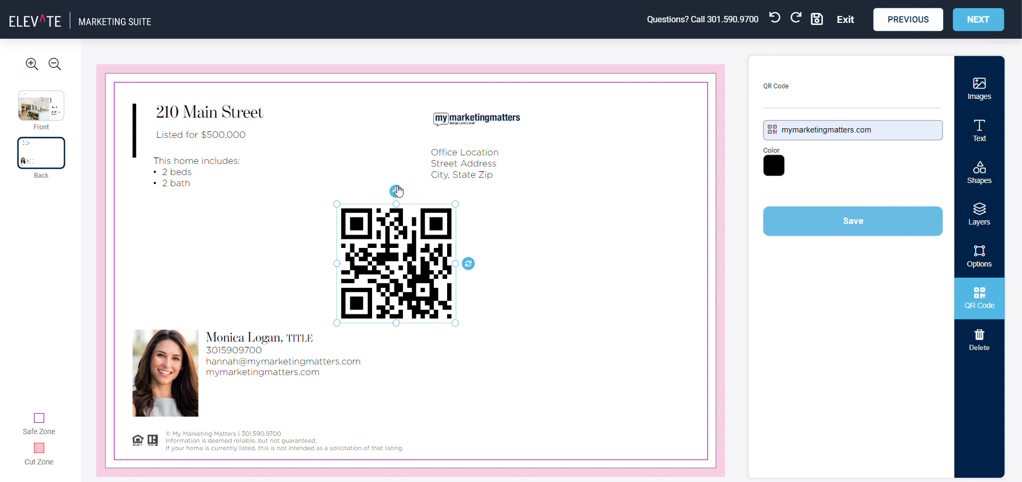
{"action": "left_click_drag", "start_coordinate": [399, 192], "coordinate": [164, 247]}
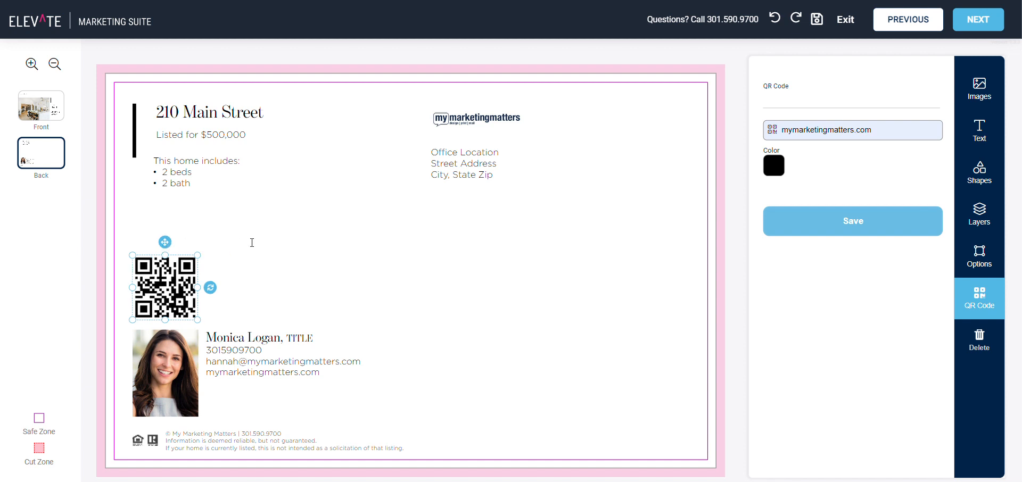
{"action": "left_click", "coordinate": [294, 264]}
{"action": "left_click", "coordinate": [498, 274]}
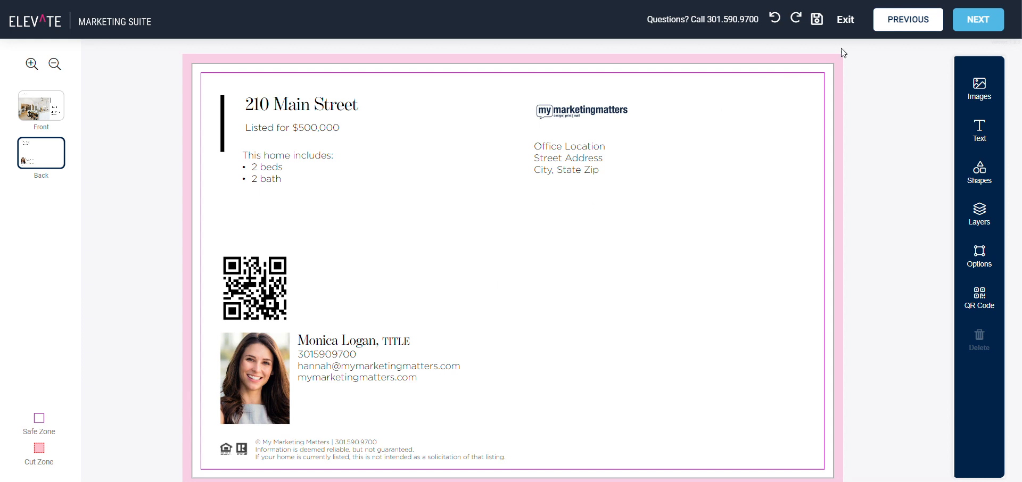
Save the finished postcard design and continue to its preview and order page.
{"action": "left_click", "coordinate": [816, 20]}
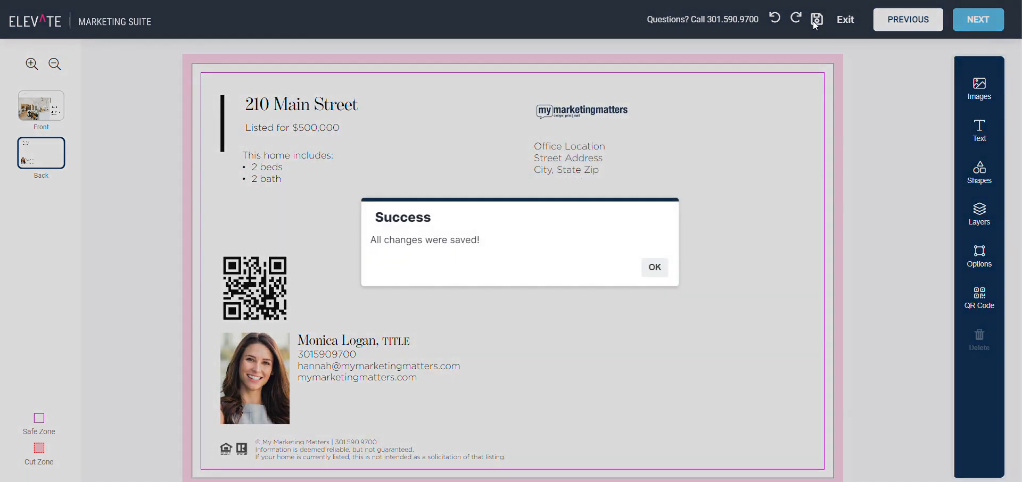
{"action": "left_click", "coordinate": [651, 270]}
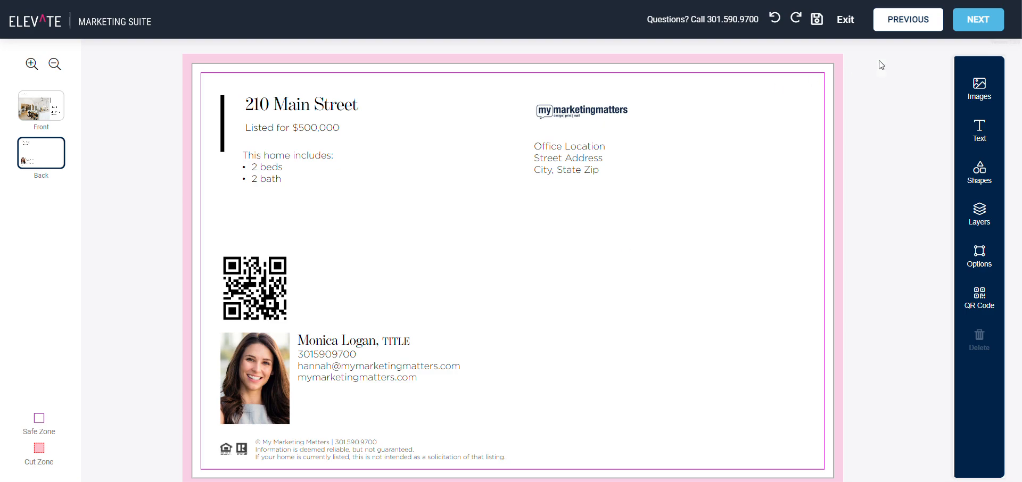
{"action": "left_click", "coordinate": [980, 33]}
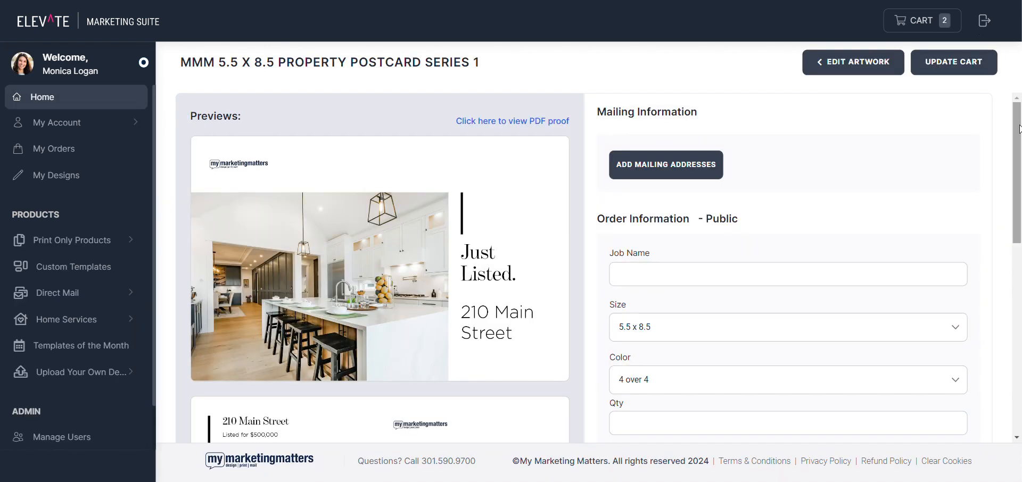
Review the postcard previews and order options, and open the mailing address selection for the order.
{"action": "scroll", "coordinate": [1019, 121], "scroll_direction": "down", "scroll_amount": 1}
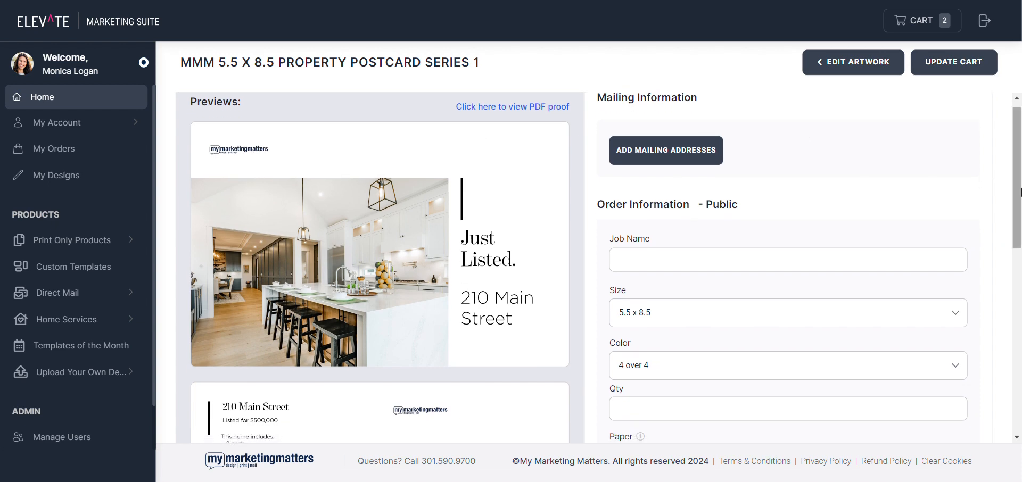
{"action": "scroll", "coordinate": [1018, 193], "scroll_direction": "down", "scroll_amount": 1}
{"action": "scroll", "coordinate": [1018, 193], "scroll_direction": "down", "scroll_amount": 2}
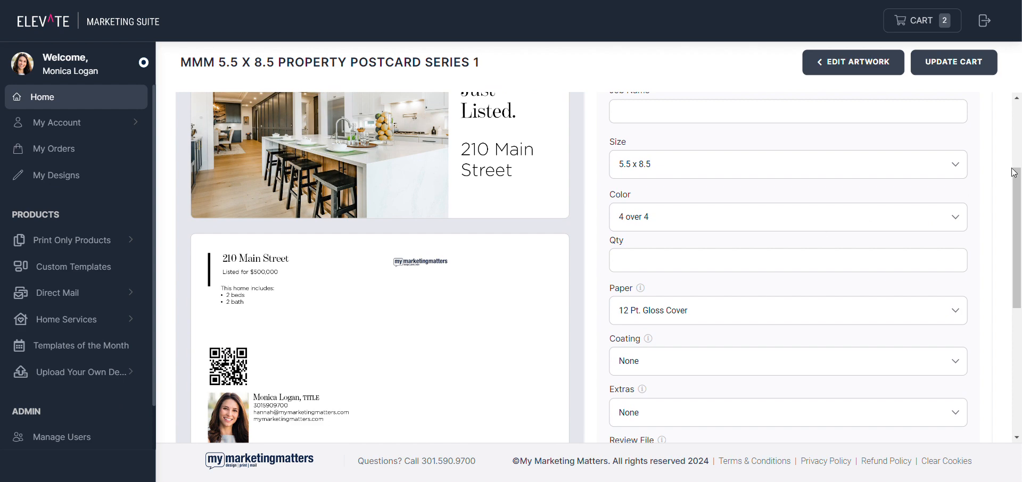
{"action": "left_click_drag", "start_coordinate": [1020, 189], "coordinate": [1020, 78]}
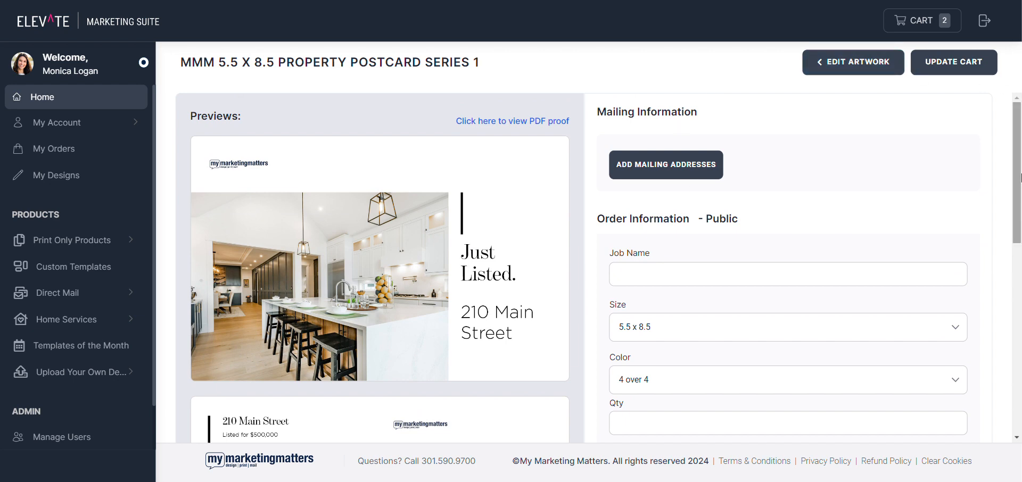
{"action": "scroll", "coordinate": [1019, 162], "scroll_direction": "down", "scroll_amount": 2}
{"action": "left_click_drag", "start_coordinate": [1019, 204], "coordinate": [1018, 112]}
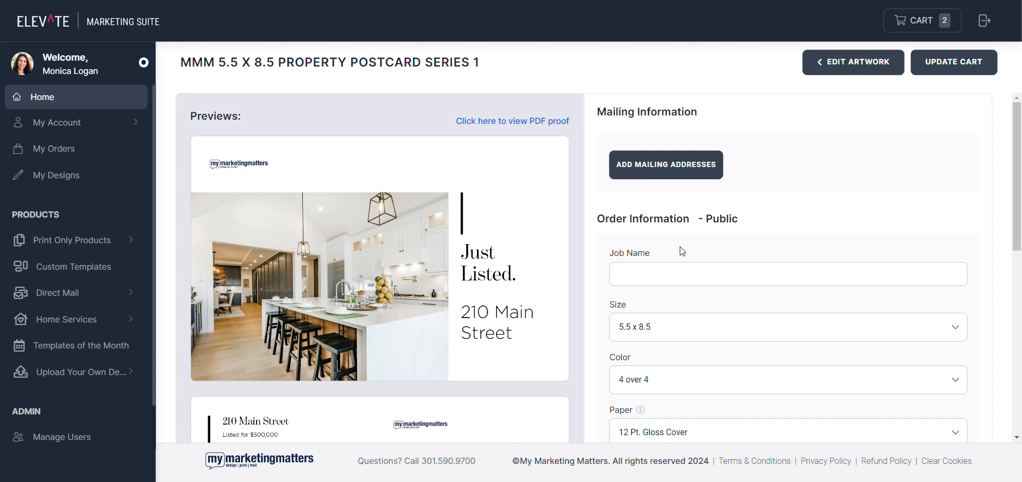
{"action": "left_click", "coordinate": [669, 178]}
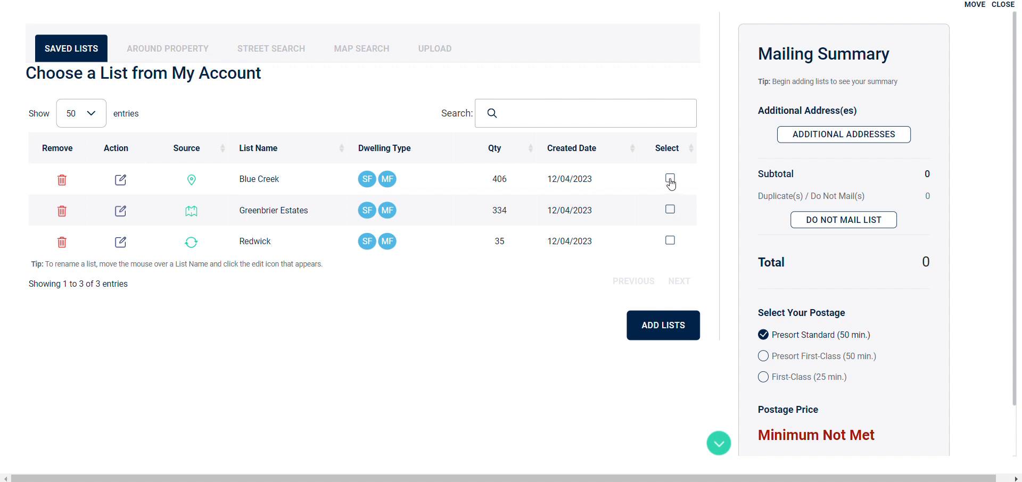
Add the saved lists Blue Creek and Redwick to the mailing and review the postage choices in its summary.
{"action": "left_click", "coordinate": [670, 179]}
{"action": "left_click", "coordinate": [670, 209]}
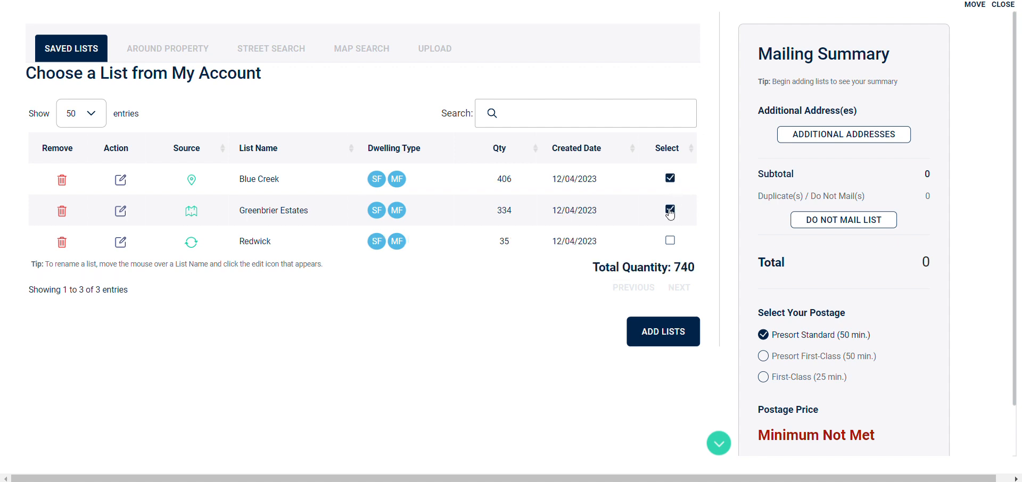
{"action": "left_click", "coordinate": [670, 241]}
{"action": "left_click", "coordinate": [670, 209]}
{"action": "left_click", "coordinate": [656, 341]}
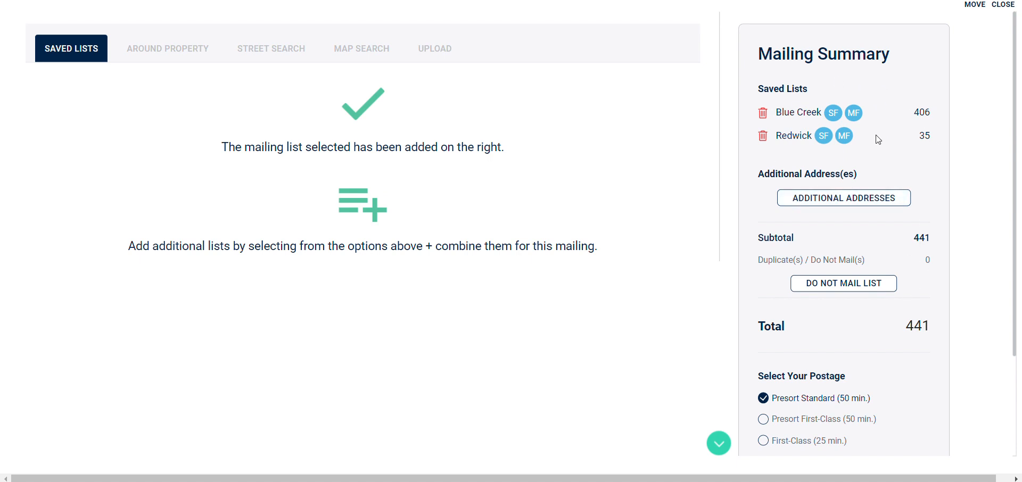
{"action": "scroll", "coordinate": [927, 320], "scroll_direction": "down", "scroll_amount": 2}
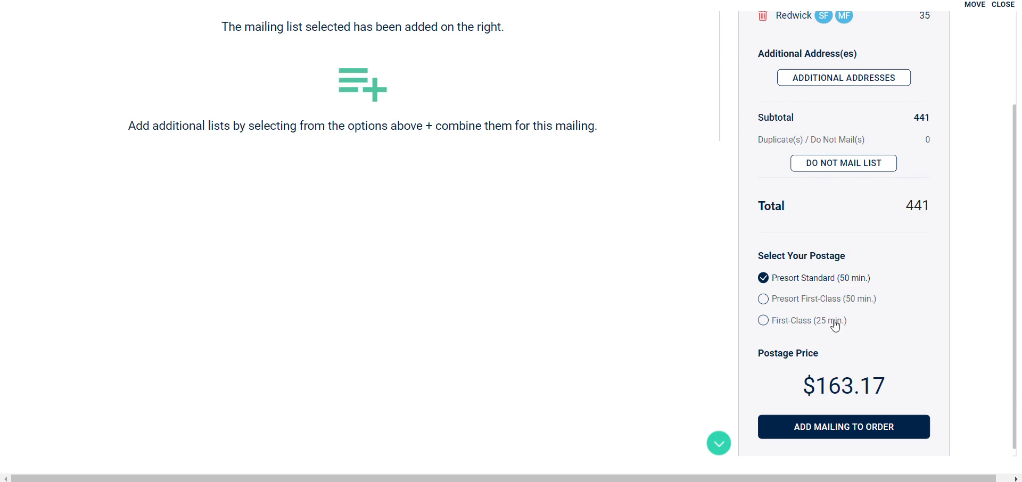
{"action": "left_click", "coordinate": [822, 434]}
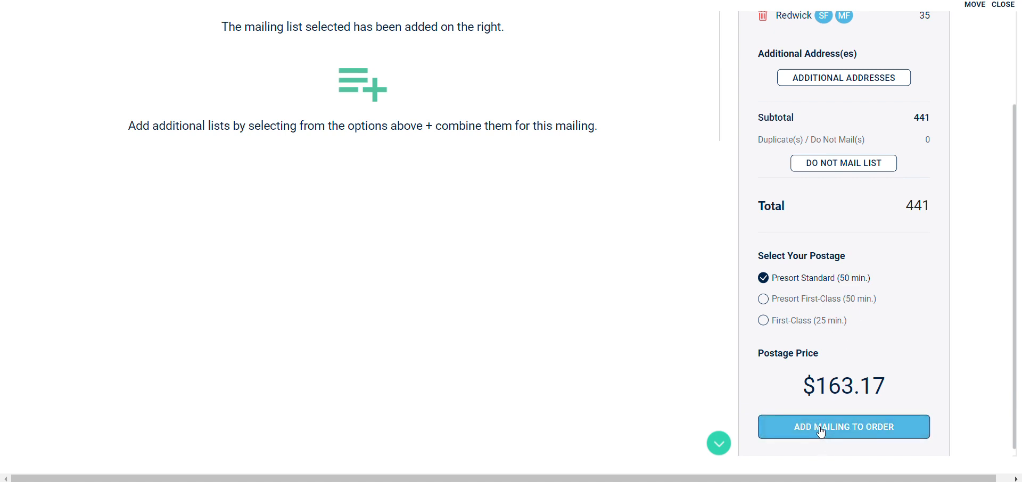
{"action": "scroll", "coordinate": [822, 420], "scroll_direction": "up", "scroll_amount": 2}
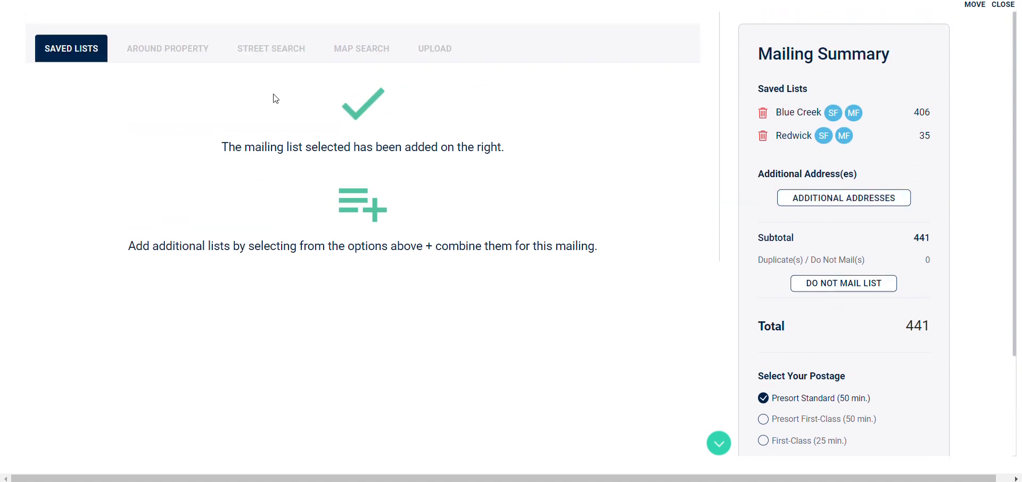
Remove both the Blue Creek and Redwick lists from the mailing summary.
{"action": "left_click", "coordinate": [762, 114]}
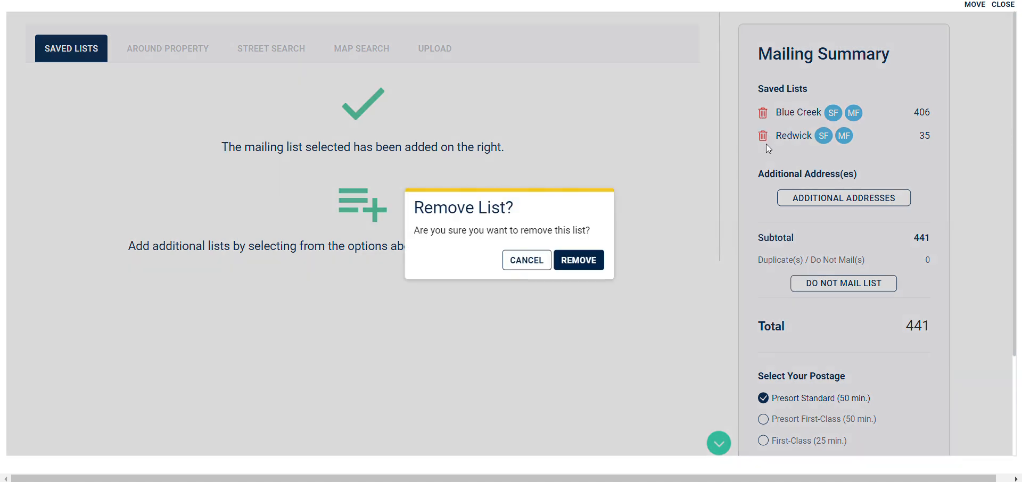
{"action": "left_click", "coordinate": [578, 260]}
{"action": "left_click", "coordinate": [763, 113]}
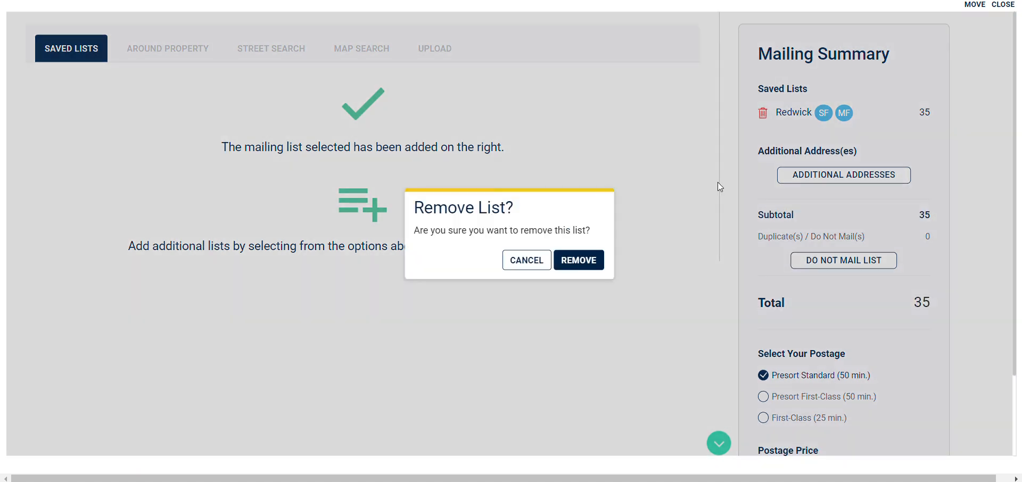
{"action": "left_click", "coordinate": [581, 260]}
Look through the Around Property, Street Search and Map Search options for creating a mailing list.
{"action": "left_click", "coordinate": [152, 50]}
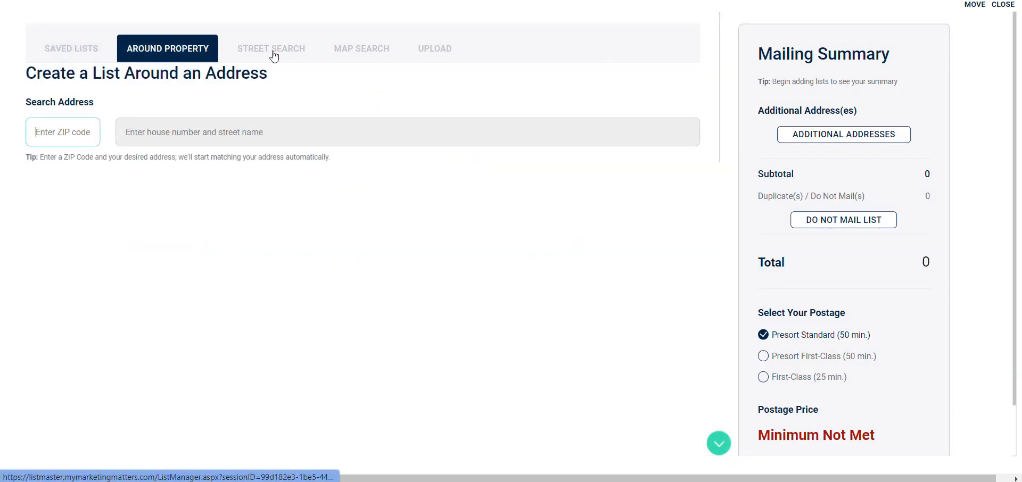
{"action": "left_click", "coordinate": [271, 49]}
{"action": "left_click", "coordinate": [362, 48]}
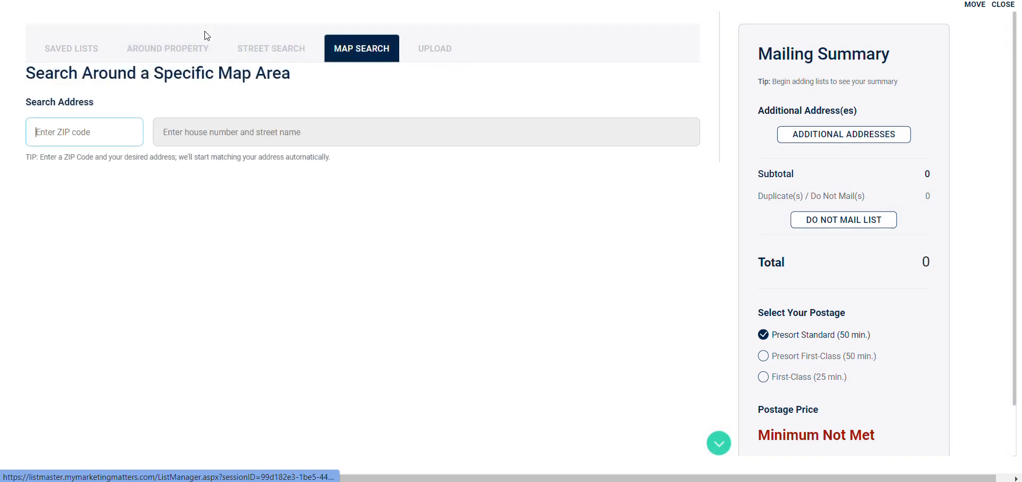
Start an Around Property list, choosing a property address starting with 25 in ZIP code 20850 and accepting its map location.
{"action": "left_click", "coordinate": [173, 51]}
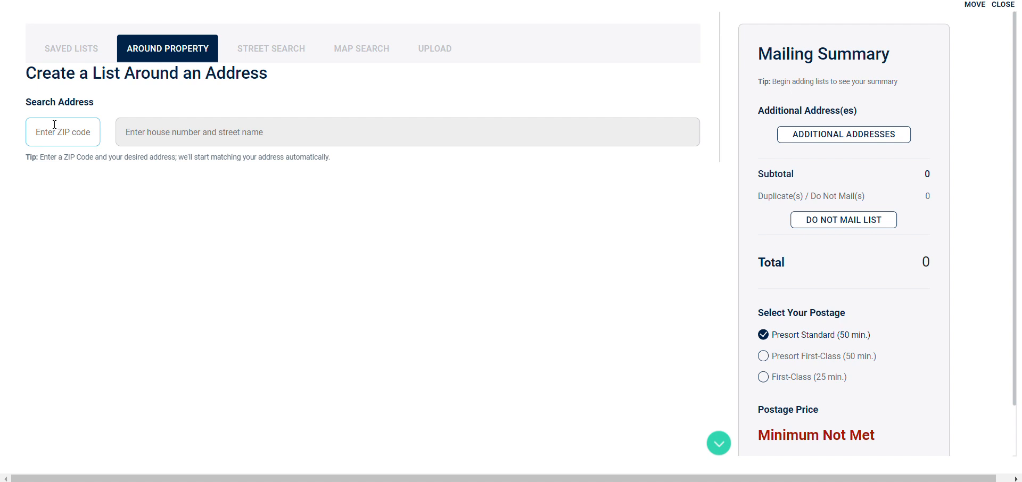
{"action": "type", "text": "20850"}
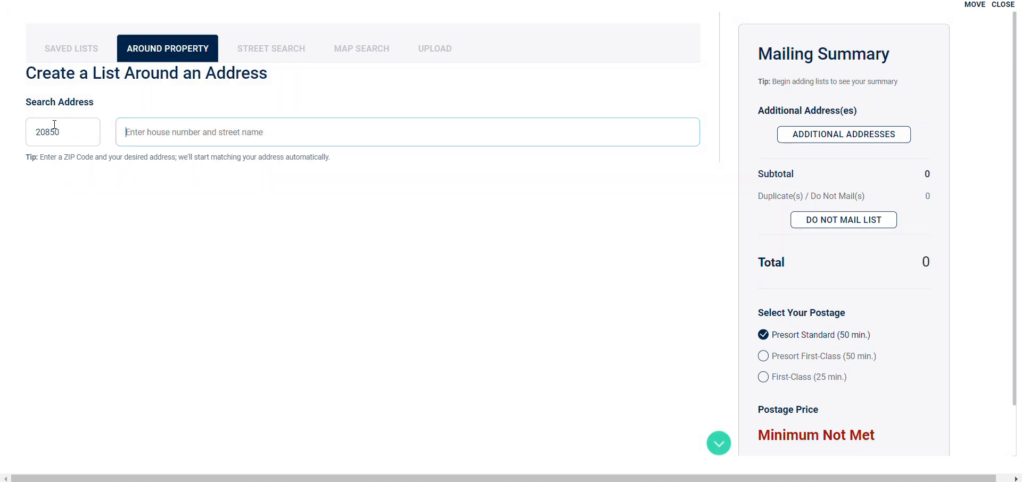
{"action": "type", "text": "25"}
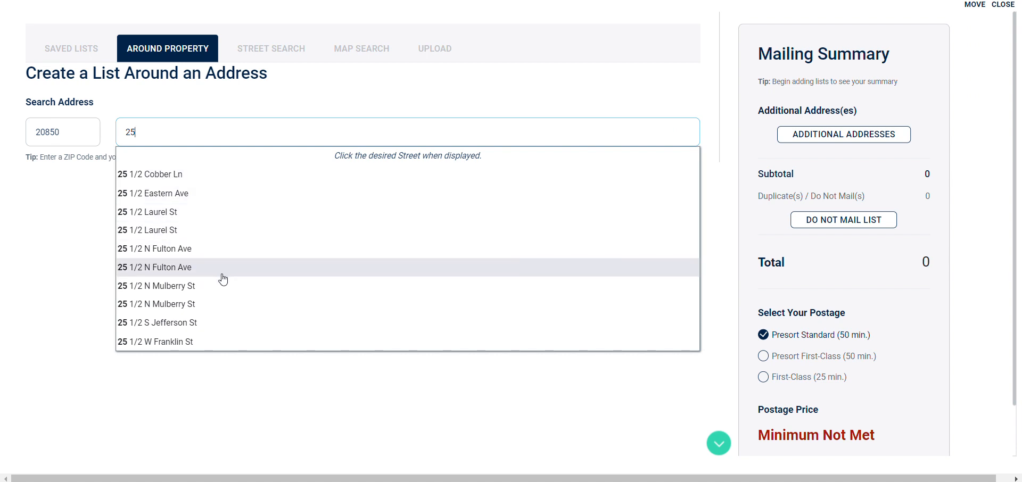
{"action": "left_click", "coordinate": [219, 254]}
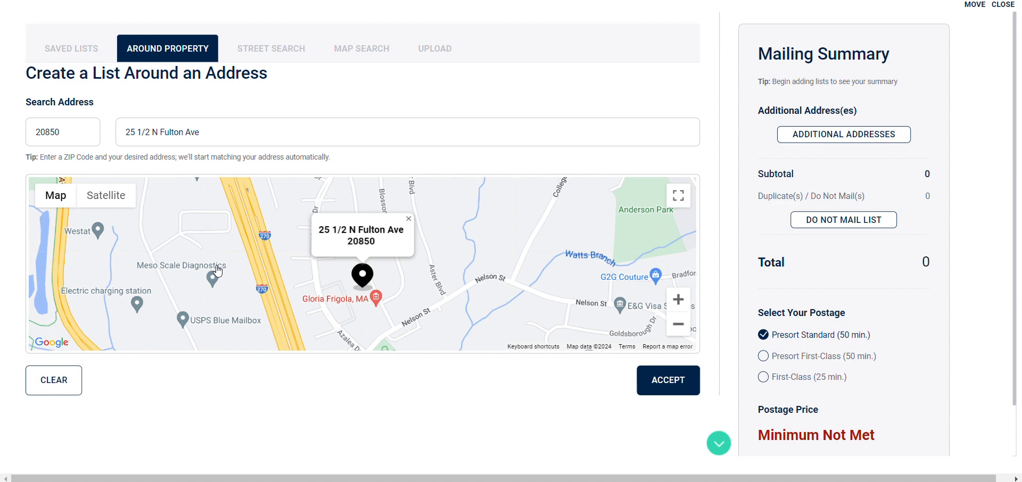
{"action": "mouse_move", "coordinate": [434, 281]}
{"action": "left_mouse_down"}
{"action": "mouse_move", "coordinate": [389, 273]}
{"action": "mouse_move", "coordinate": [465, 250]}
{"action": "mouse_move", "coordinate": [472, 269]}
{"action": "left_mouse_up"}
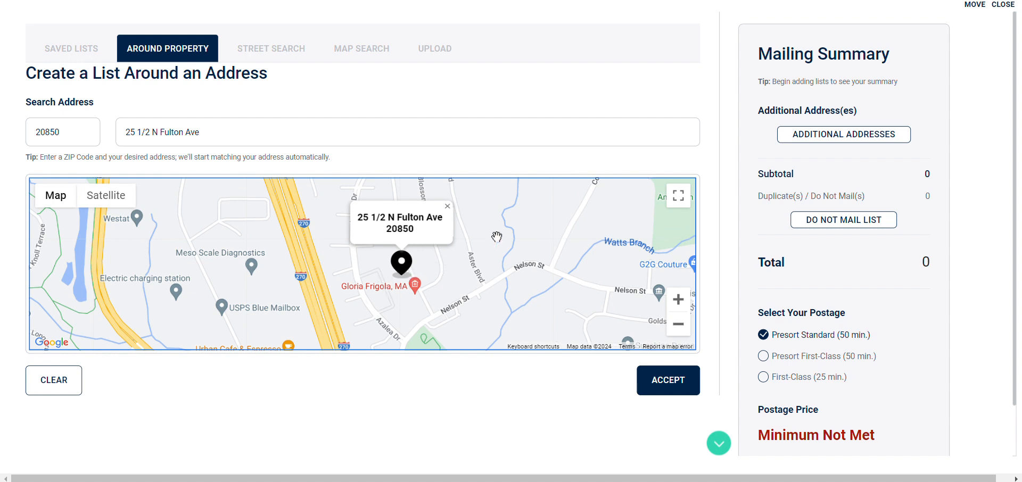
{"action": "left_click", "coordinate": [672, 384]}
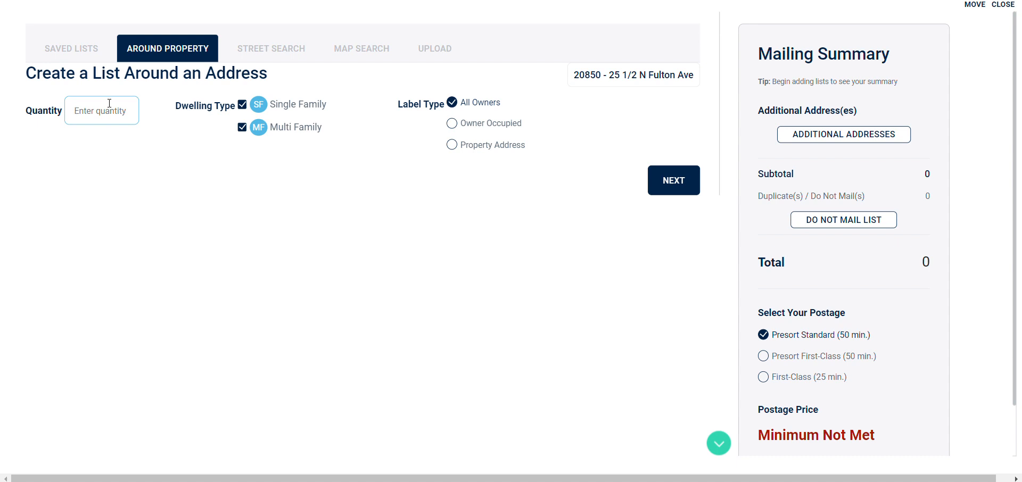
Set the list quantity to 200 and try the dwelling type choices, leaving both Single Family and Multi Family selected.
{"action": "type", "text": "200"}
{"action": "left_click", "coordinate": [193, 131]}
{"action": "left_click", "coordinate": [243, 104]}
{"action": "left_click", "coordinate": [243, 127]}
{"action": "left_click", "coordinate": [244, 107]}
{"action": "left_click", "coordinate": [243, 129]}
{"action": "left_click", "coordinate": [242, 129]}
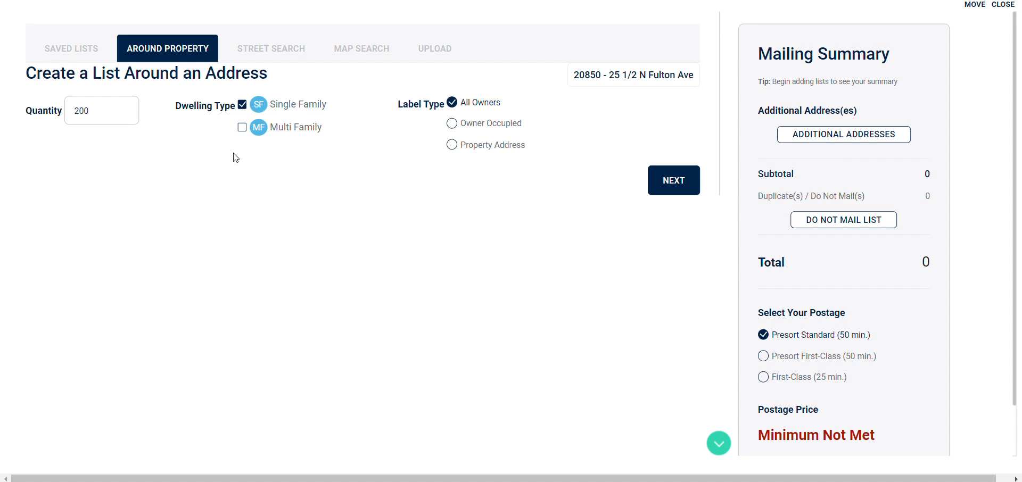
{"action": "left_click", "coordinate": [241, 105]}
{"action": "left_click", "coordinate": [242, 128]}
{"action": "left_click", "coordinate": [242, 105]}
Try the Owner Occupied and Property Address label types, return to All Owners, and generate the list of streets.
{"action": "left_click", "coordinate": [469, 125]}
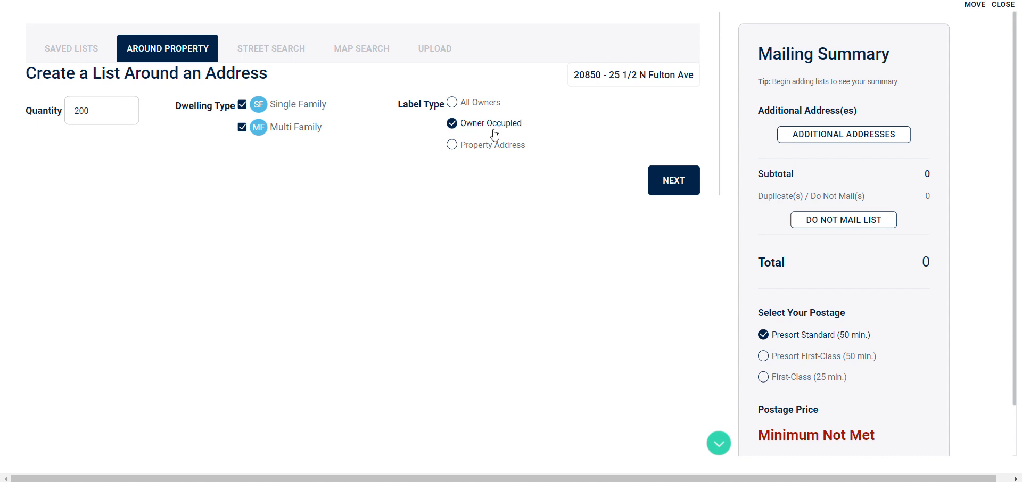
{"action": "left_click", "coordinate": [472, 152]}
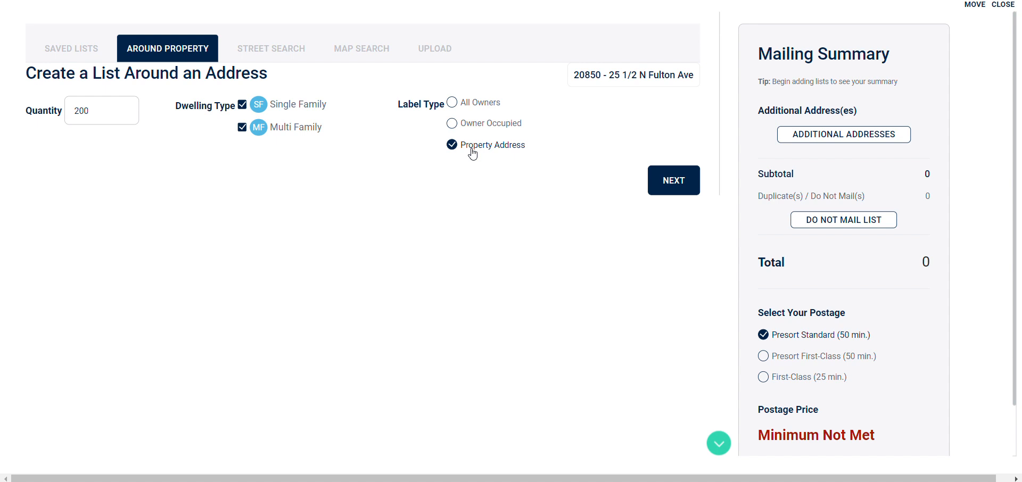
{"action": "left_click", "coordinate": [468, 104]}
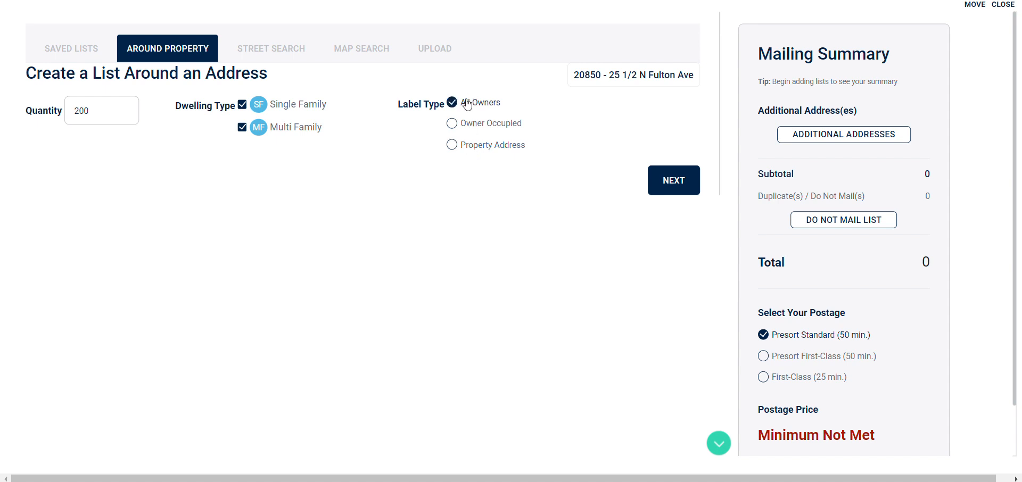
{"action": "left_click", "coordinate": [684, 169]}
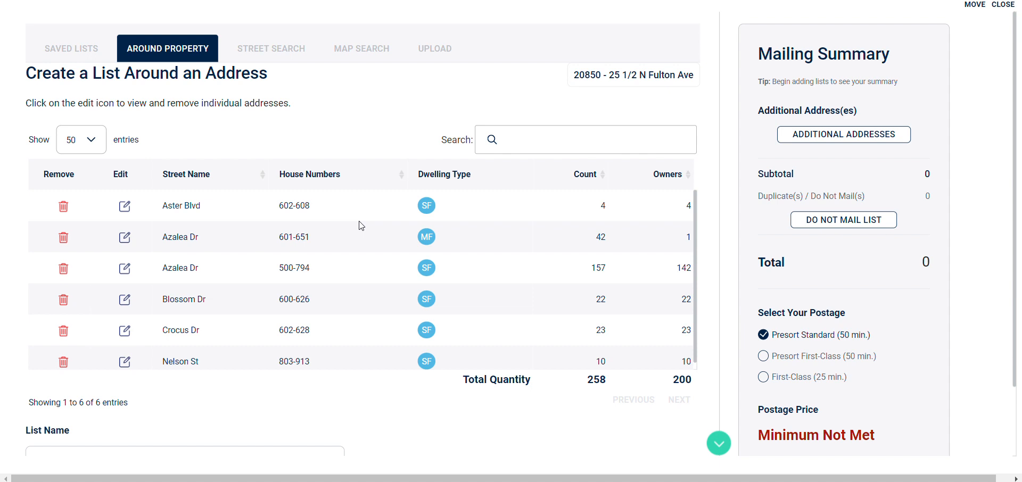
Remove the multi-family Azalea Dr and the Aster Blvd entries, plus the first four individual addresses on single-family Azalea Dr.
{"action": "left_click", "coordinate": [63, 238]}
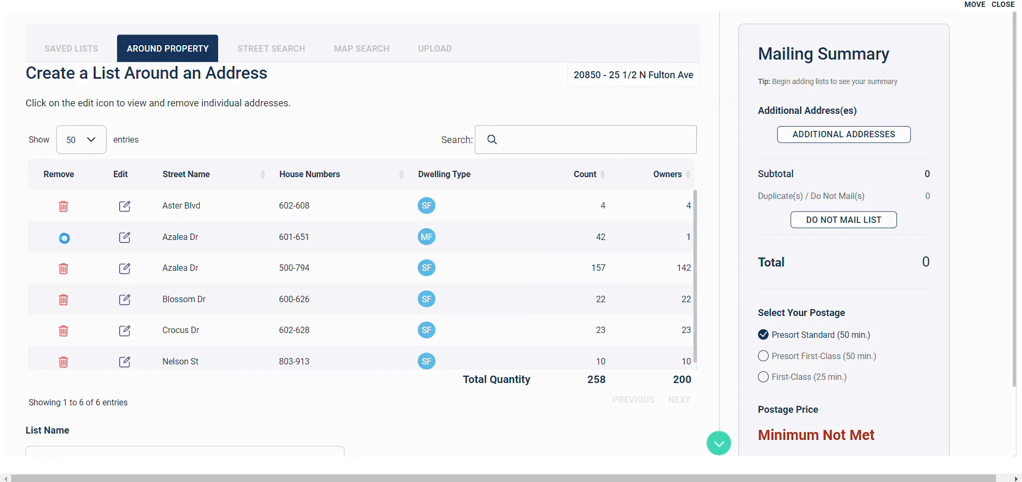
{"action": "left_click", "coordinate": [63, 207]}
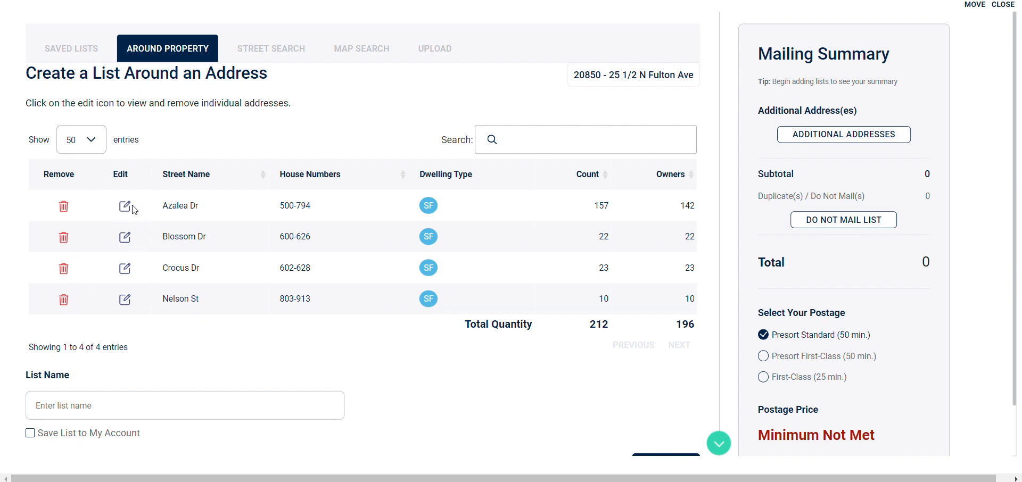
{"action": "left_click", "coordinate": [125, 206]}
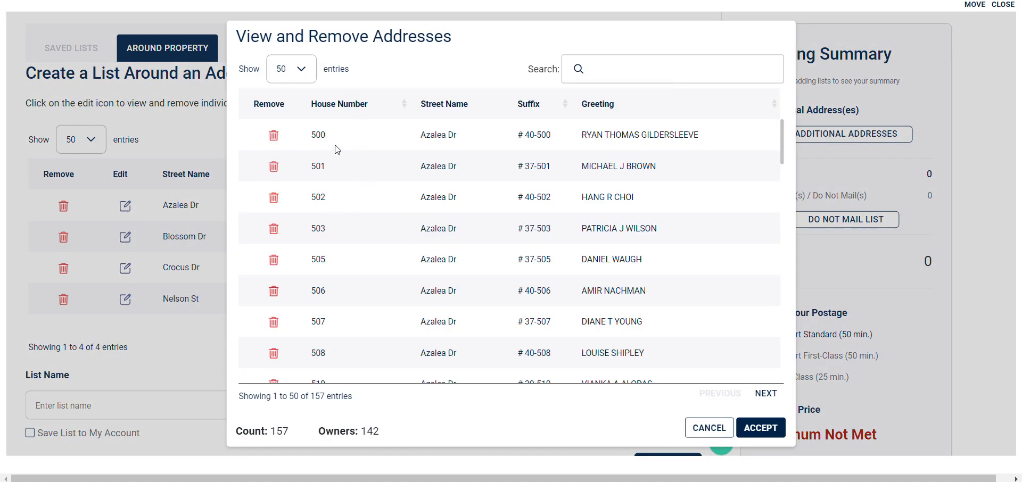
{"action": "left_click", "coordinate": [274, 136]}
{"action": "left_click", "coordinate": [274, 136]}
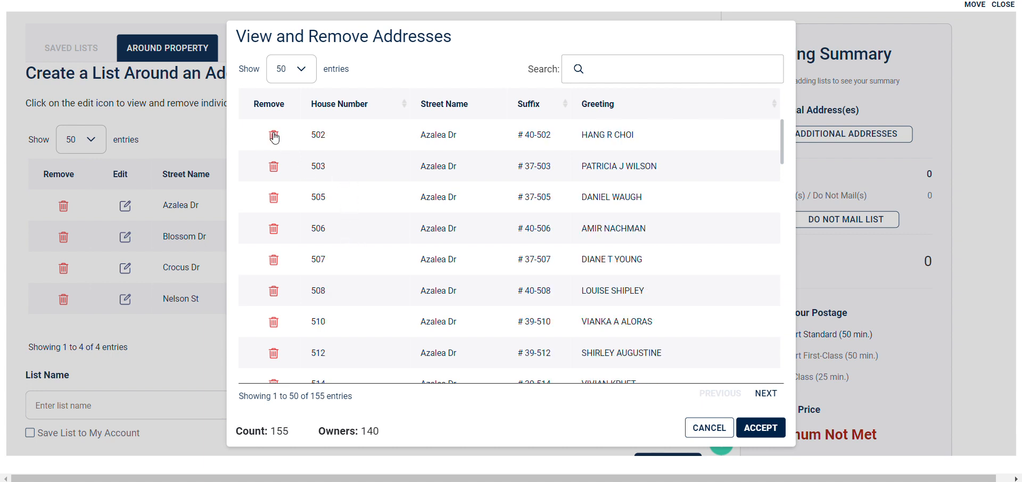
{"action": "left_click", "coordinate": [274, 136]}
{"action": "left_click", "coordinate": [274, 136]}
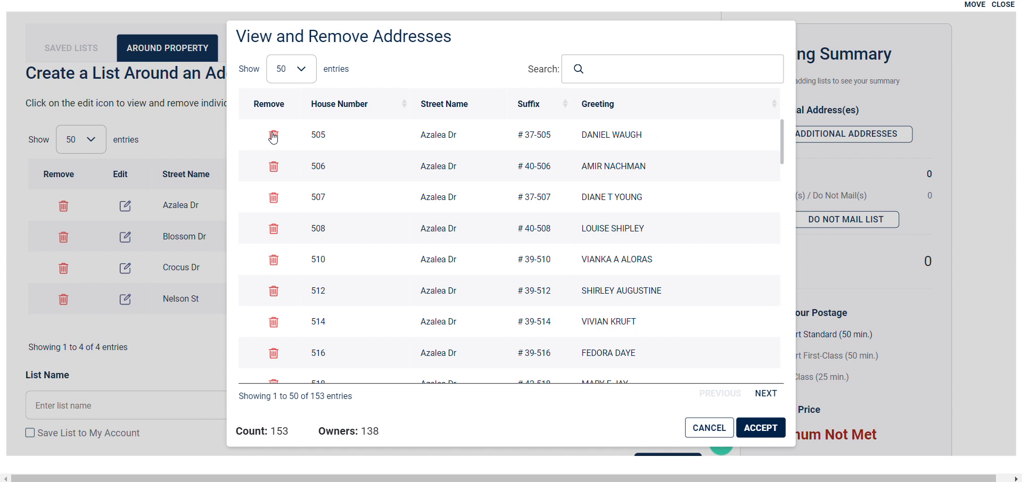
{"action": "left_click", "coordinate": [764, 428]}
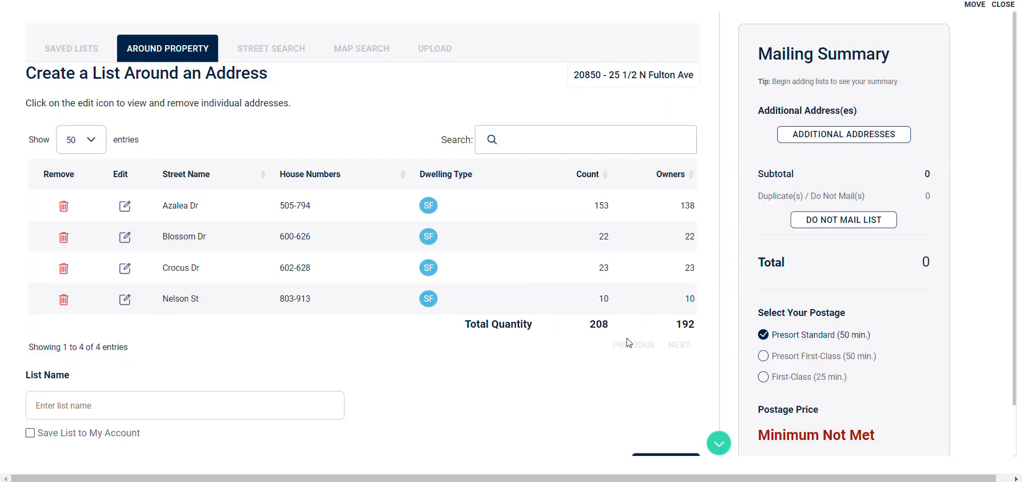
Name the list "200 Around" followed by the chosen property's address, save it to the account, and add it to the mailing.
{"action": "left_click", "coordinate": [107, 405]}
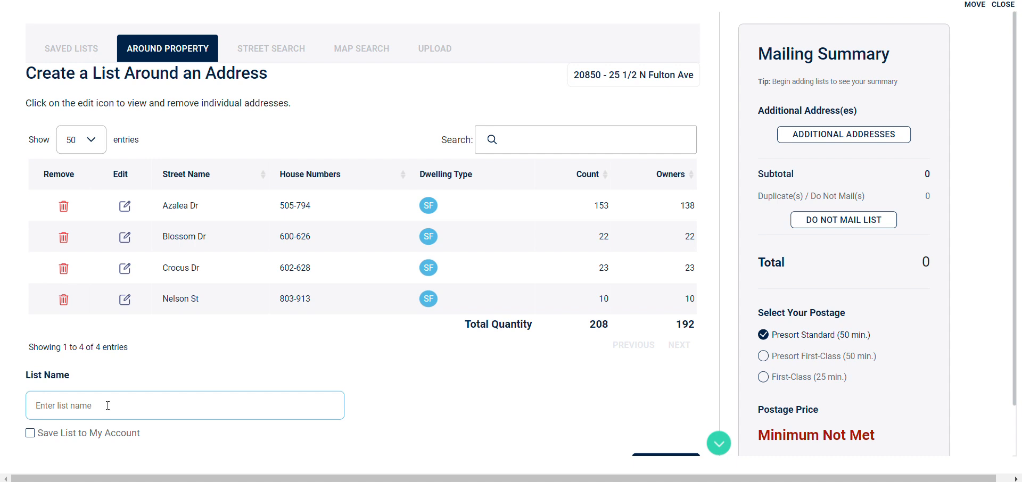
{"action": "type", "text": "200 Around"}
{"action": "left_click_drag", "start_coordinate": [609, 75], "coordinate": [696, 77]}
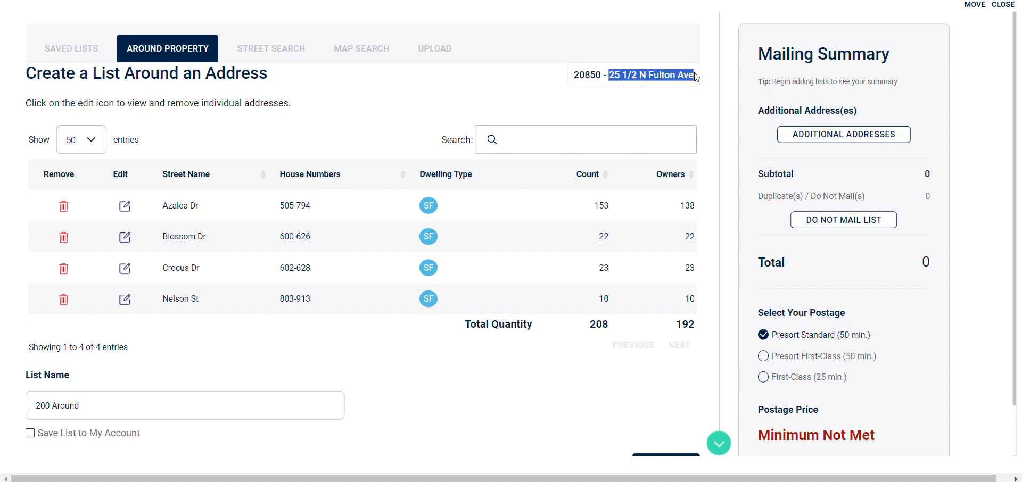
{"action": "key", "text": "ctrl+c"}
{"action": "left_click", "coordinate": [256, 405]}
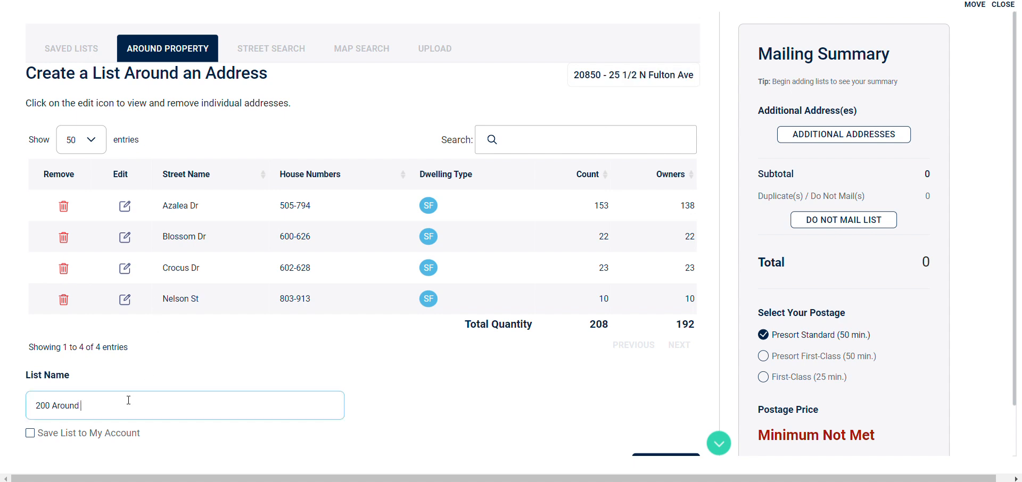
{"action": "key", "text": "ctrl+v"}
{"action": "scroll", "coordinate": [48, 434], "scroll_direction": "down", "scroll_amount": 1}
{"action": "left_click", "coordinate": [50, 376]}
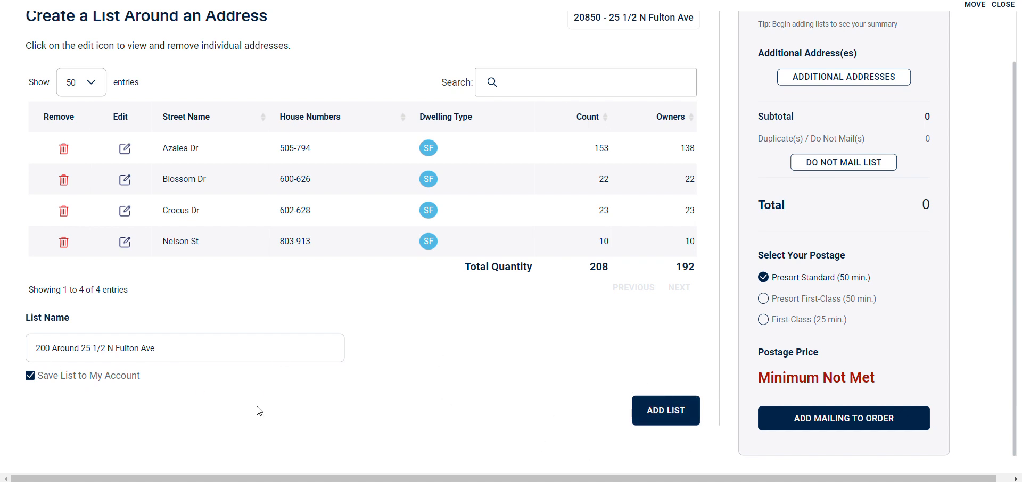
{"action": "left_click", "coordinate": [663, 414]}
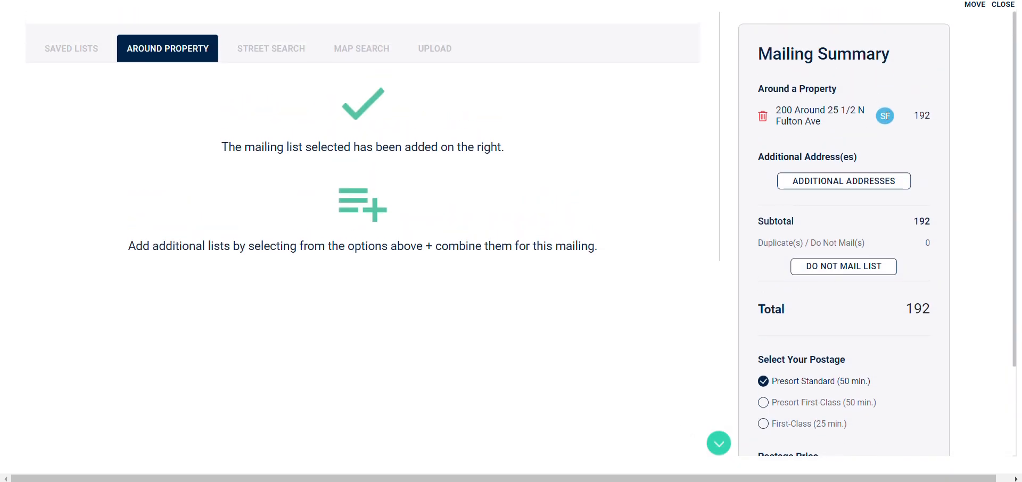
{"action": "mouse_move", "coordinate": [885, 116]}
Start a Street Search list for Montrose Rd in ZIP code 20850.
{"action": "left_click", "coordinate": [247, 61]}
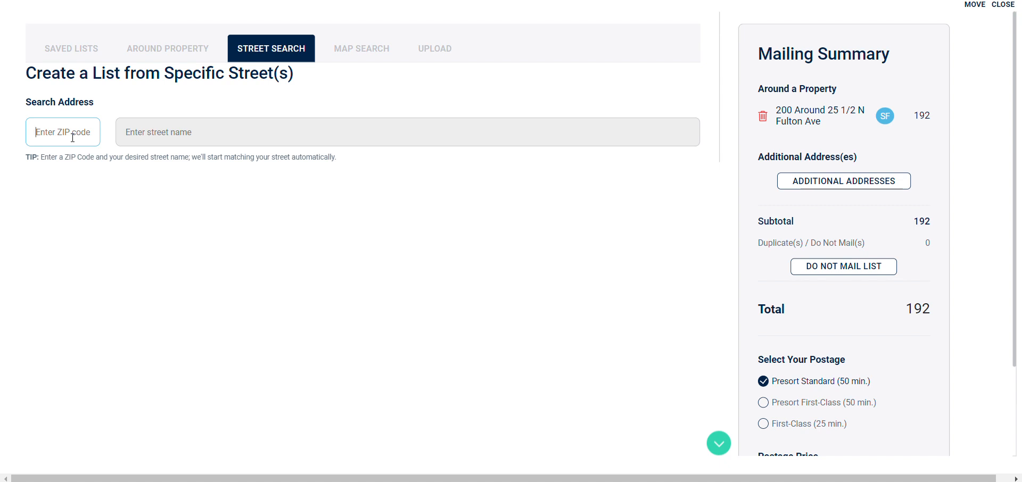
{"action": "type", "text": "20850"}
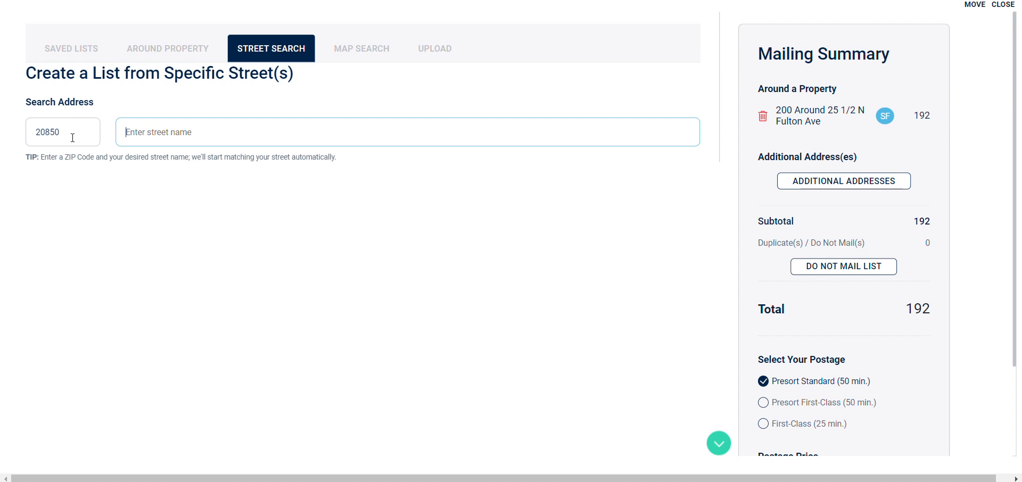
{"action": "type", "text": "montr"}
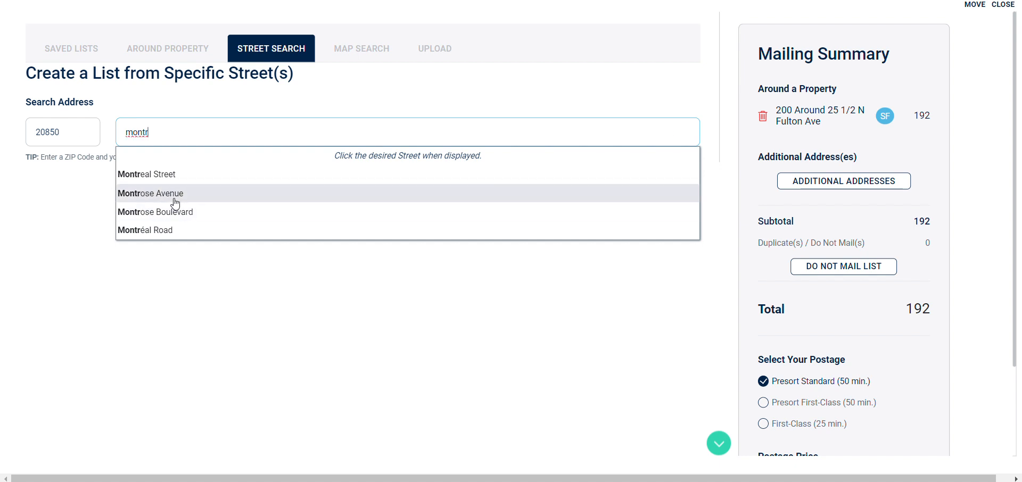
{"action": "left_click", "coordinate": [174, 198]}
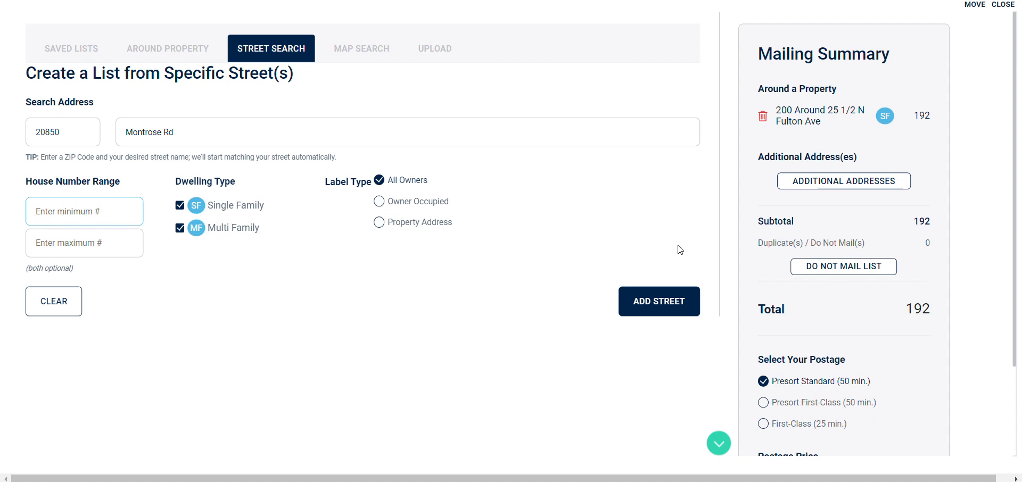
Add Montrose Rd to the street list and look through its individual addresses without removing any.
{"action": "left_click", "coordinate": [642, 303]}
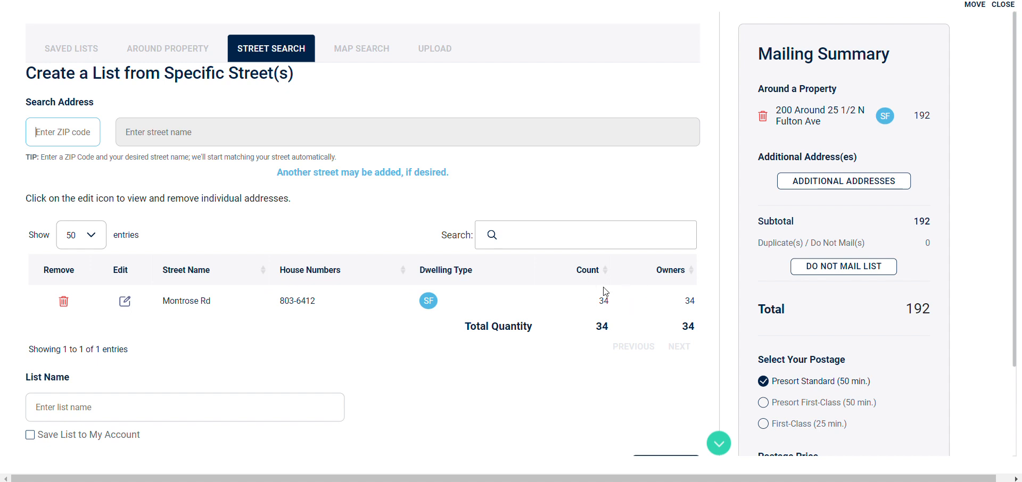
{"action": "left_click", "coordinate": [126, 305]}
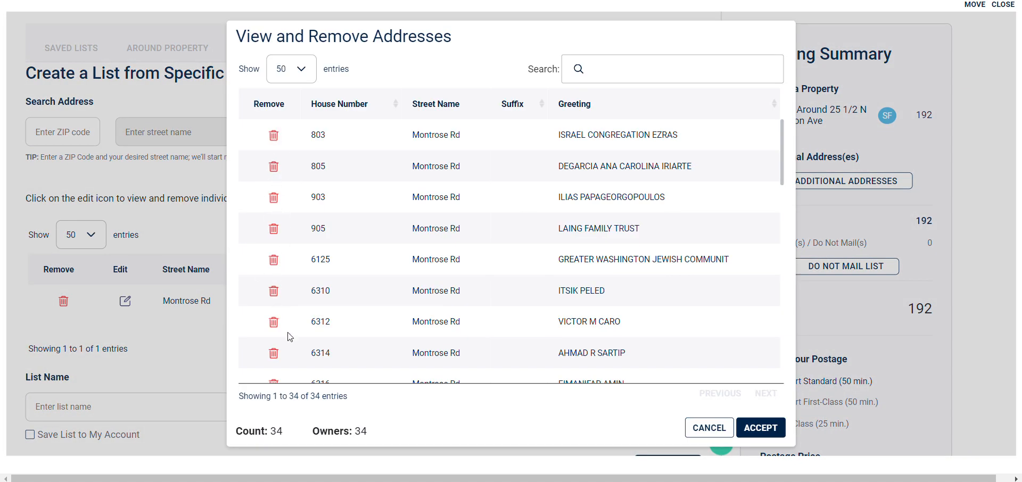
{"action": "scroll", "coordinate": [698, 266], "scroll_direction": "down", "scroll_amount": 1}
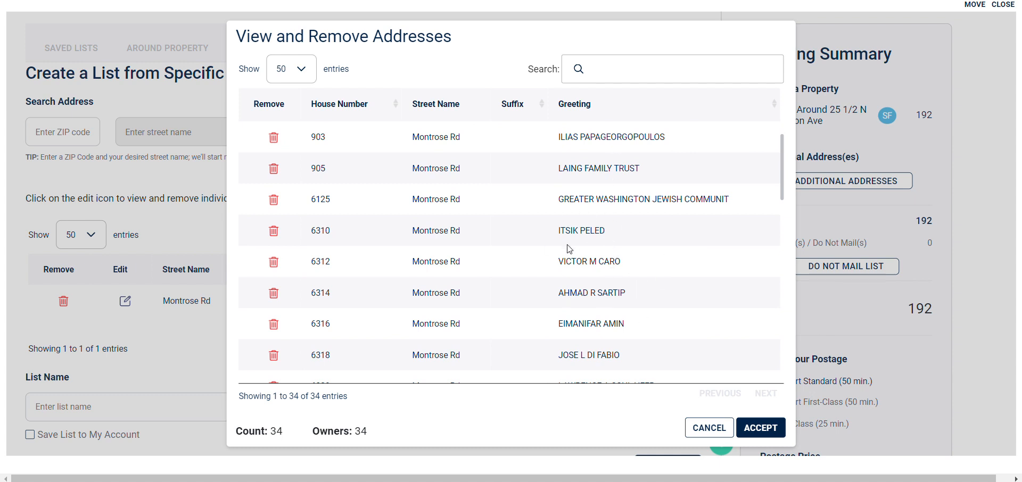
{"action": "left_click", "coordinate": [703, 426]}
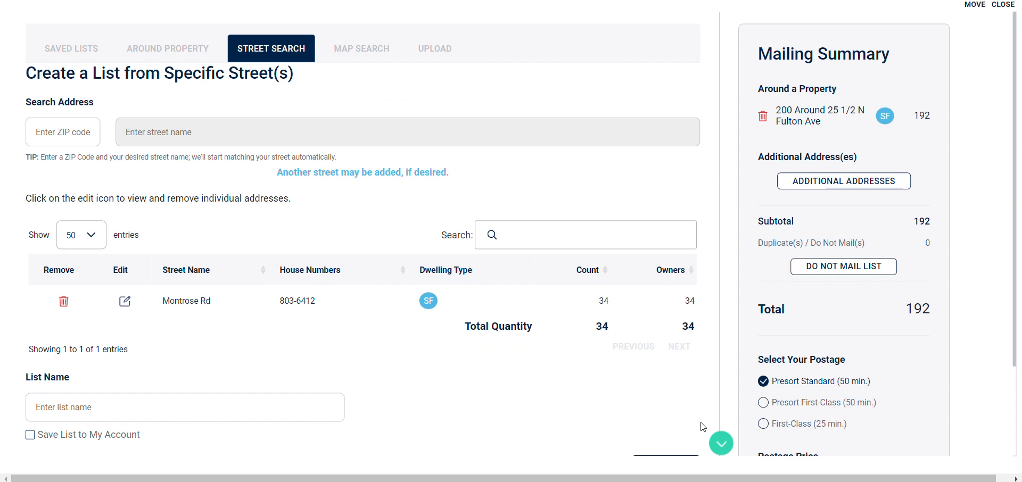
Add Monroe Street in ZIP code 20850 to the same street list.
{"action": "left_click", "coordinate": [99, 132]}
{"action": "type", "text": "20850"}
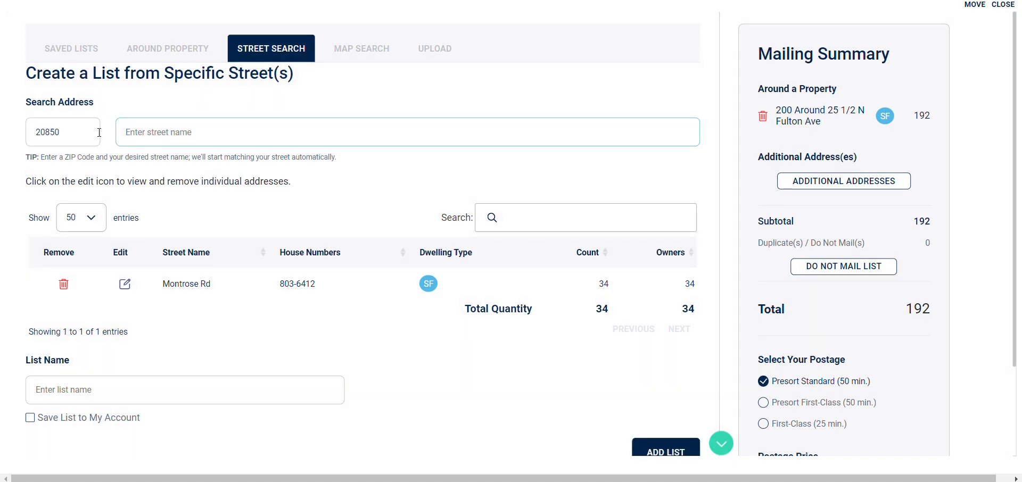
{"action": "type", "text": "monro"}
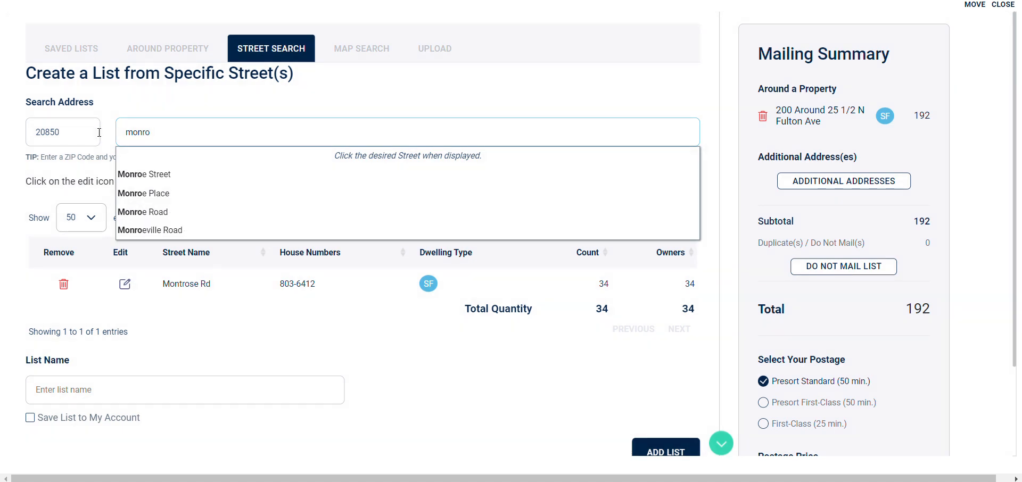
{"action": "left_click", "coordinate": [156, 178]}
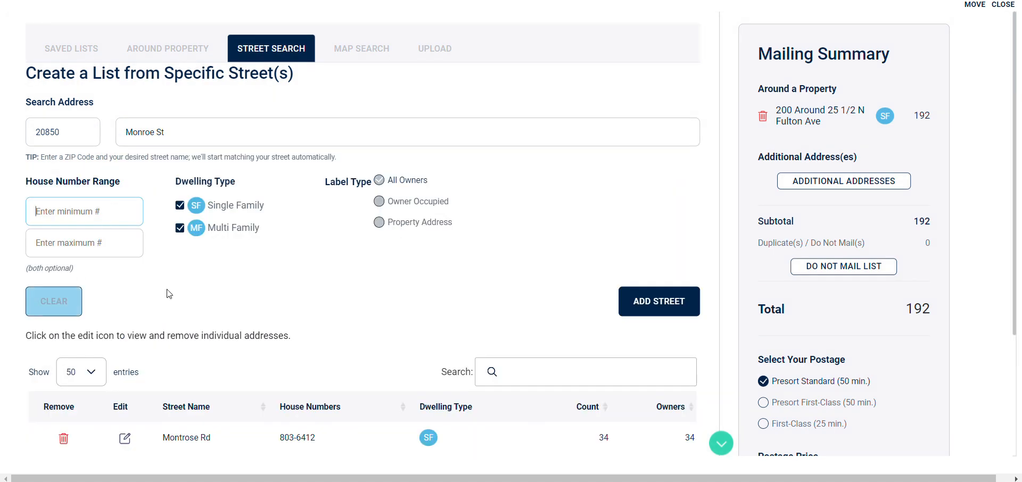
{"action": "left_click", "coordinate": [646, 317]}
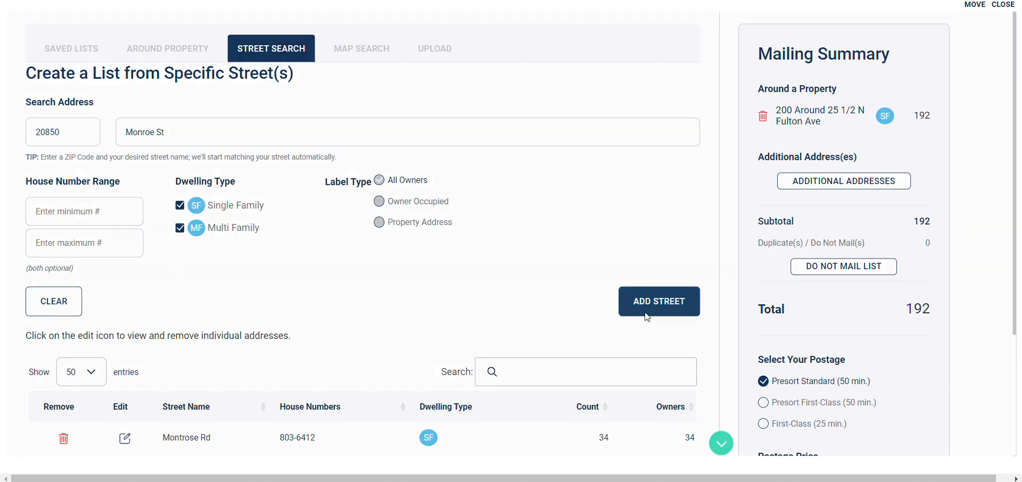
Name the list "Street Search 20850", save it to the account, and add it to the mailing.
{"action": "scroll", "coordinate": [511, 277], "scroll_direction": "down", "scroll_amount": 1}
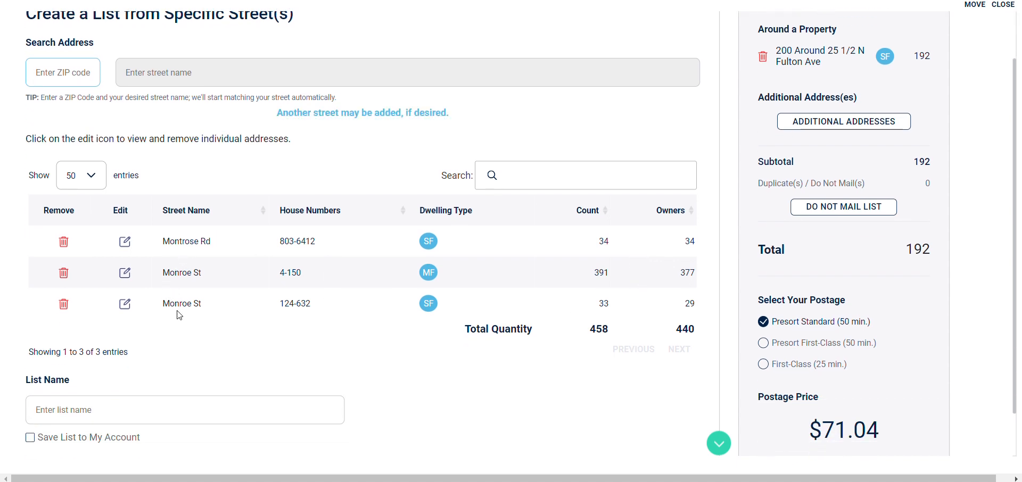
{"action": "left_click", "coordinate": [90, 418]}
{"action": "type", "text": "Street"}
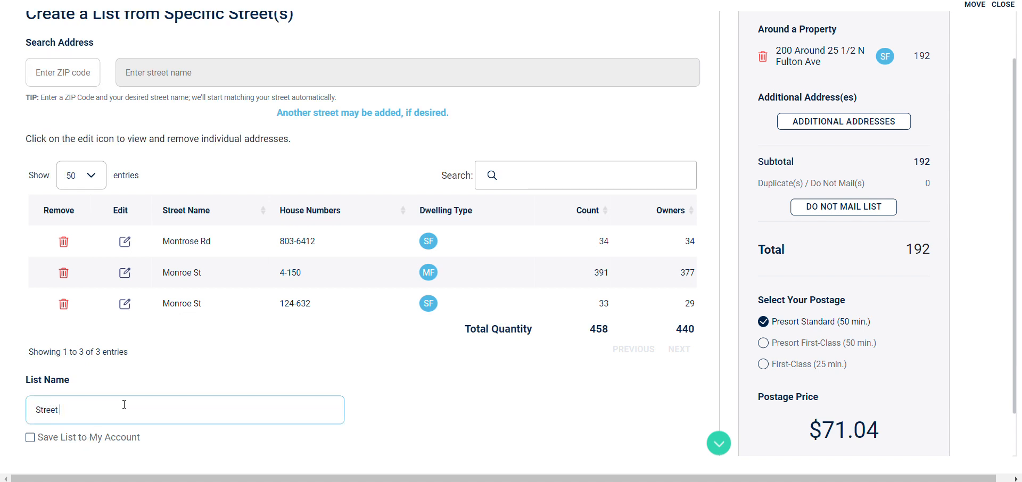
{"action": "type", "text": " Search 20850"}
{"action": "scroll", "coordinate": [127, 401], "scroll_direction": "down", "scroll_amount": 1}
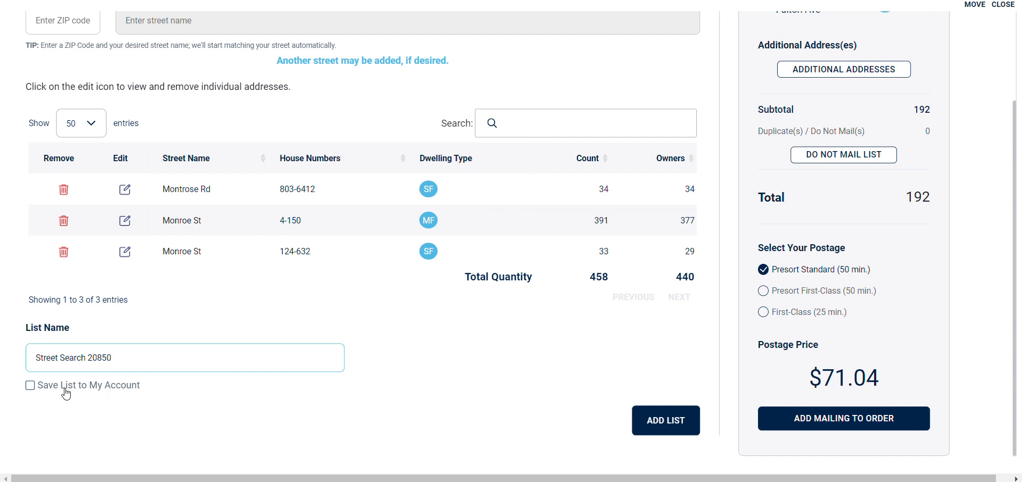
{"action": "left_click", "coordinate": [63, 392]}
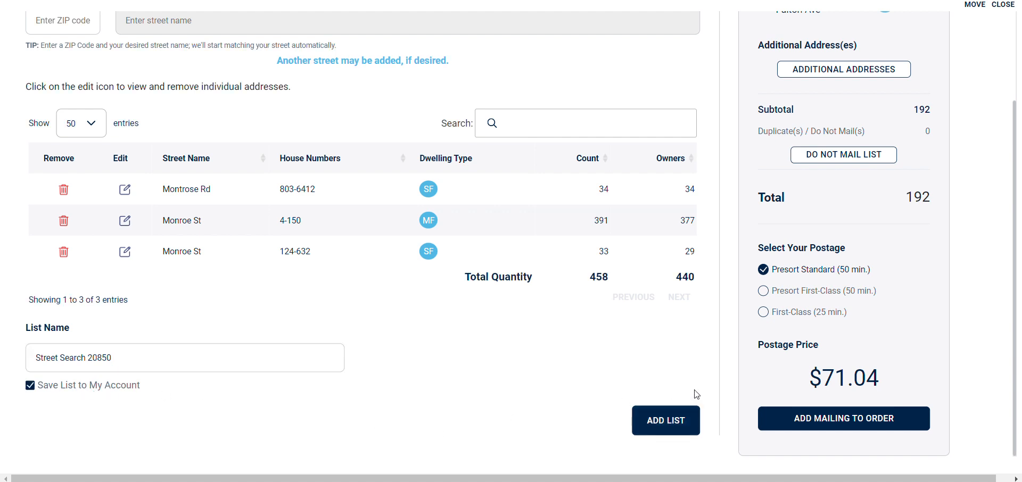
{"action": "left_click", "coordinate": [677, 426]}
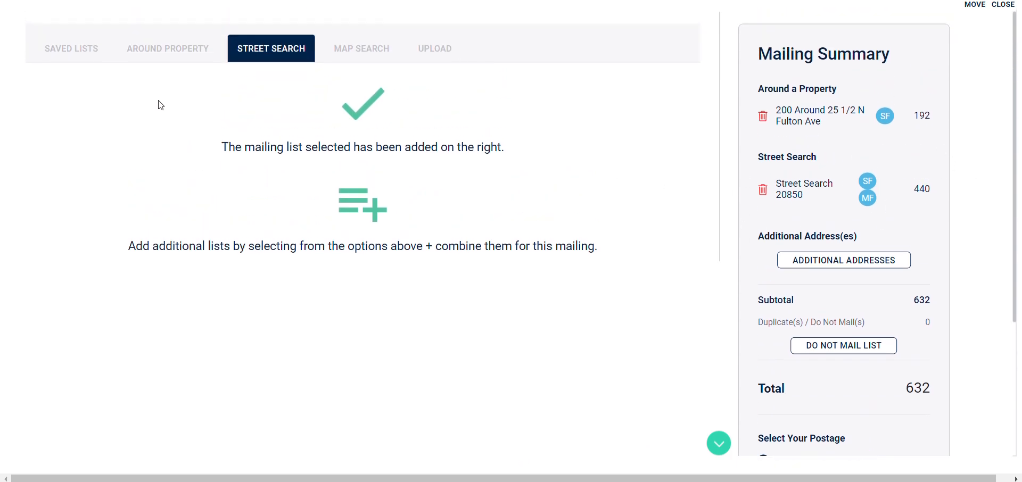
Start a Map Search around the N Fulton Ave property in ZIP code 20850 for All Owners and accept it to open the larger map.
{"action": "left_click", "coordinate": [374, 60]}
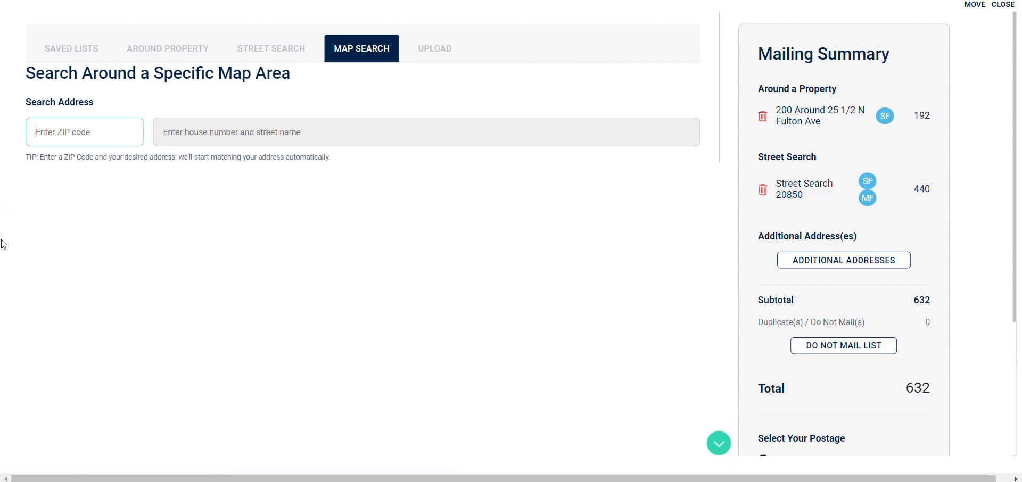
{"action": "type", "text": "20850"}
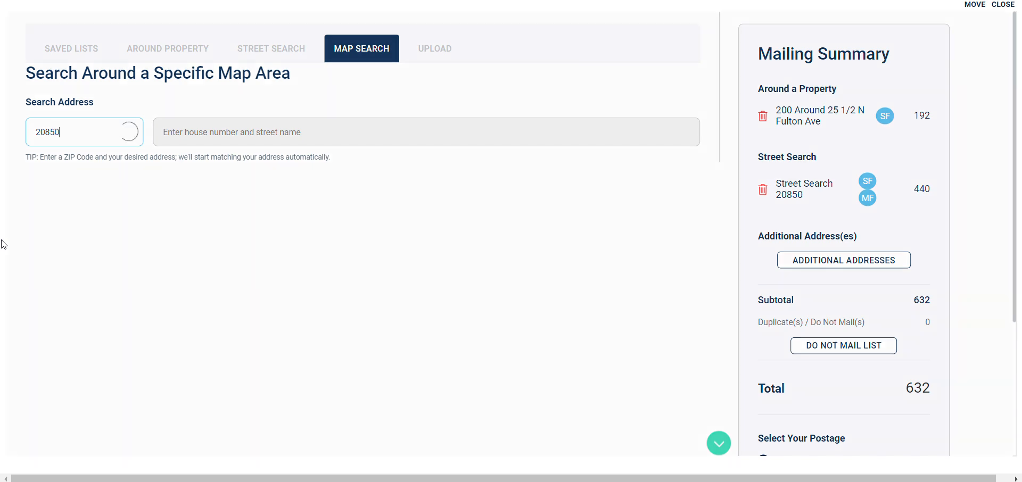
{"action": "type", "text": "25"}
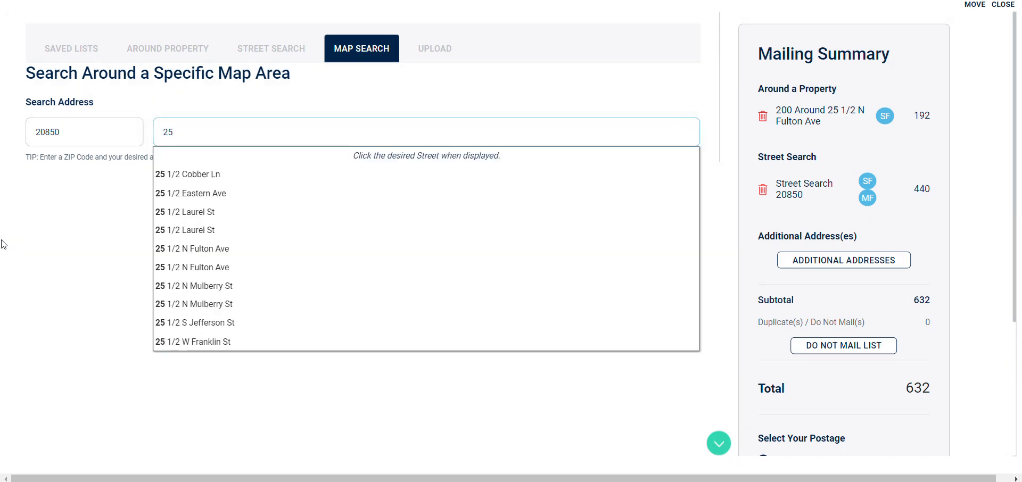
{"action": "left_click", "coordinate": [229, 257]}
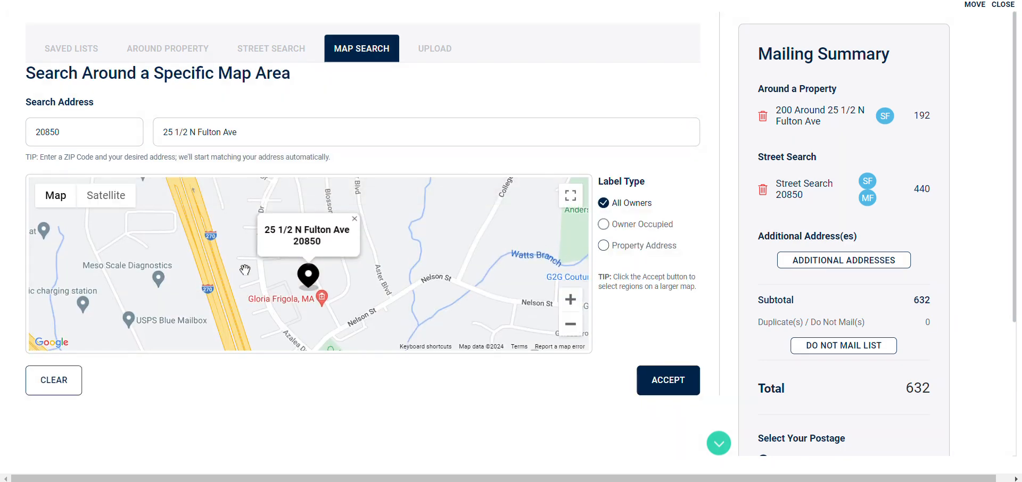
{"action": "mouse_move", "coordinate": [426, 282]}
{"action": "left_mouse_down"}
{"action": "mouse_move", "coordinate": [422, 256]}
{"action": "mouse_move", "coordinate": [367, 285]}
{"action": "mouse_move", "coordinate": [440, 270]}
{"action": "left_mouse_up"}
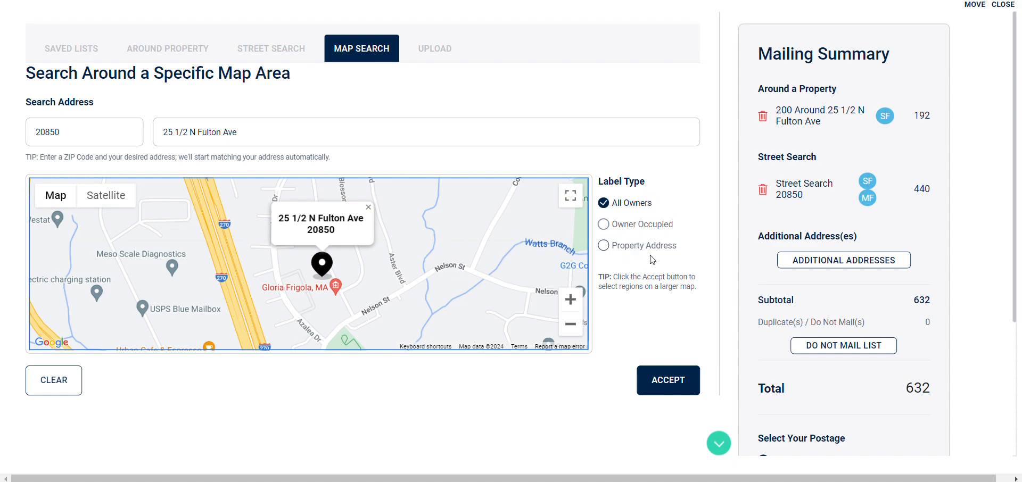
{"action": "left_click", "coordinate": [669, 379]}
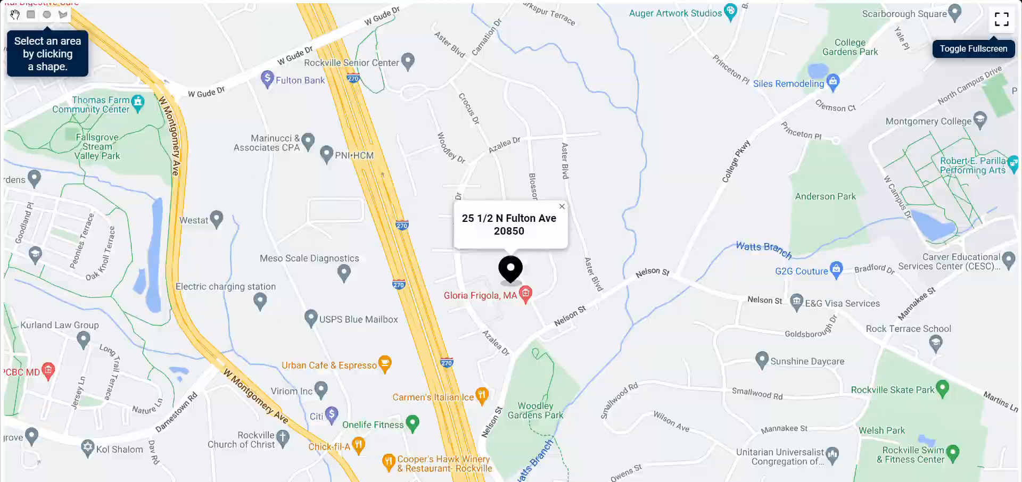
Exit the full-screen map and draw a rectangle about 0.31 by 0.20 mi over Aster Blvd and a circle about 0.13 mi in radius over Nelson St.
{"action": "left_click", "coordinate": [1004, 14]}
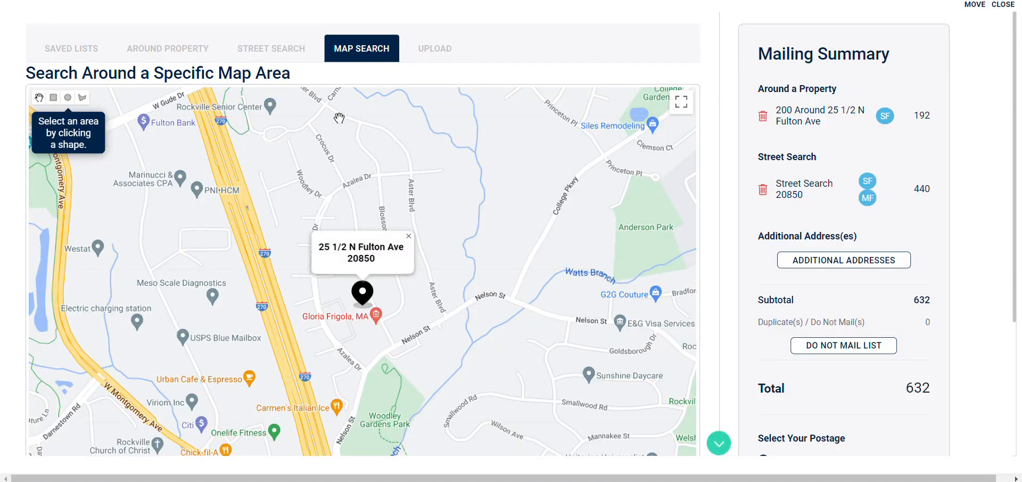
{"action": "scroll", "coordinate": [1013, 99], "scroll_direction": "down", "scroll_amount": 2}
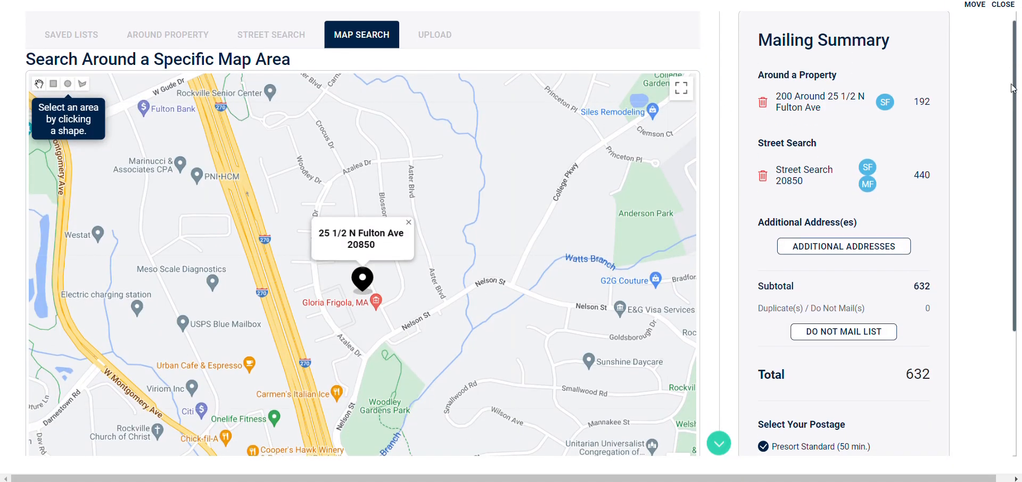
{"action": "scroll", "coordinate": [1013, 99], "scroll_direction": "down", "scroll_amount": 2}
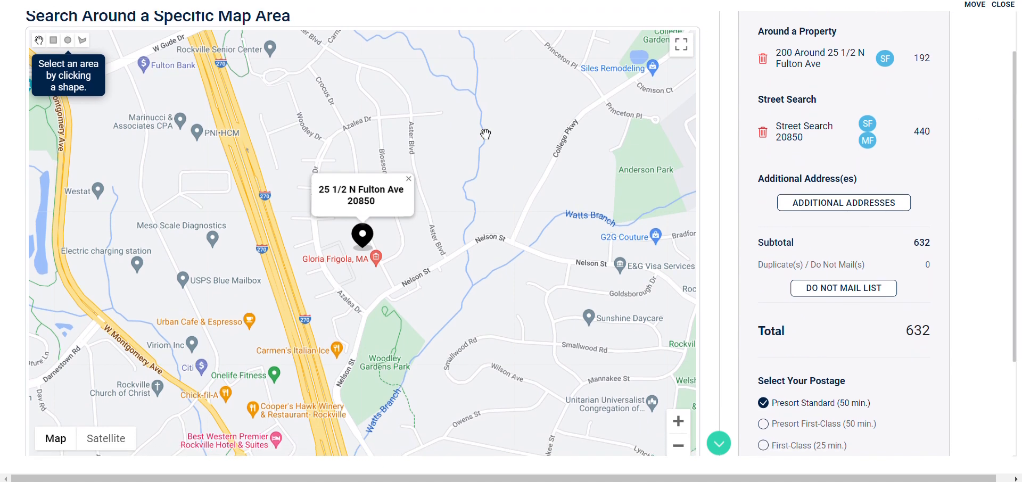
{"action": "left_click", "coordinate": [54, 43]}
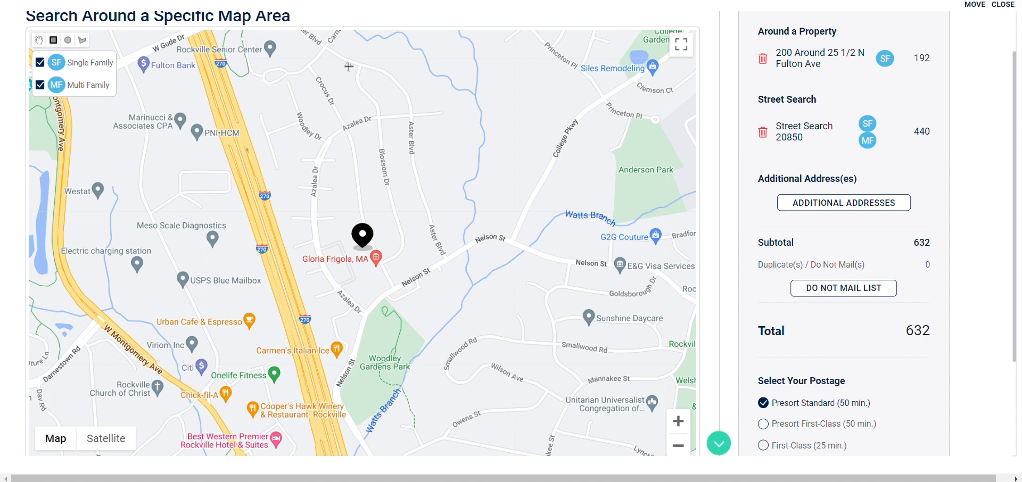
{"action": "left_click_drag", "start_coordinate": [349, 66], "coordinate": [511, 172]}
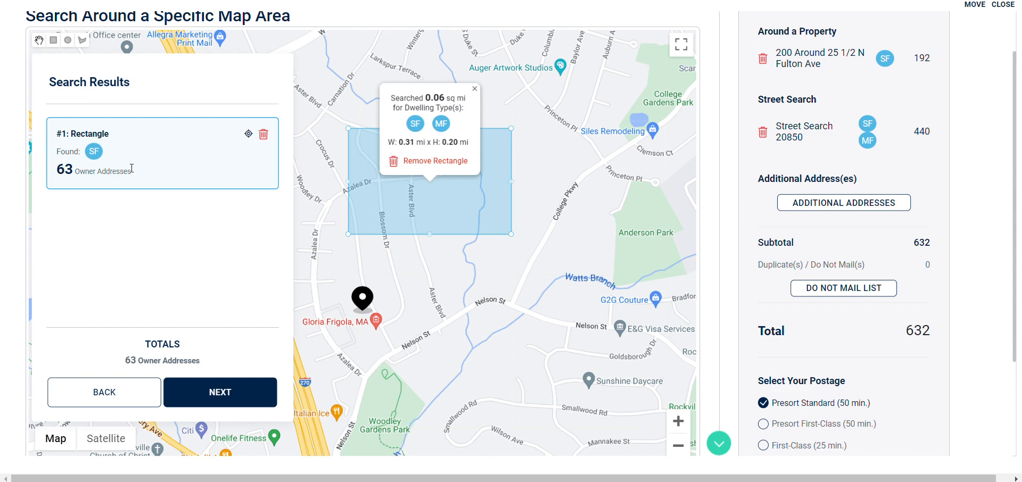
{"action": "left_click", "coordinate": [68, 40]}
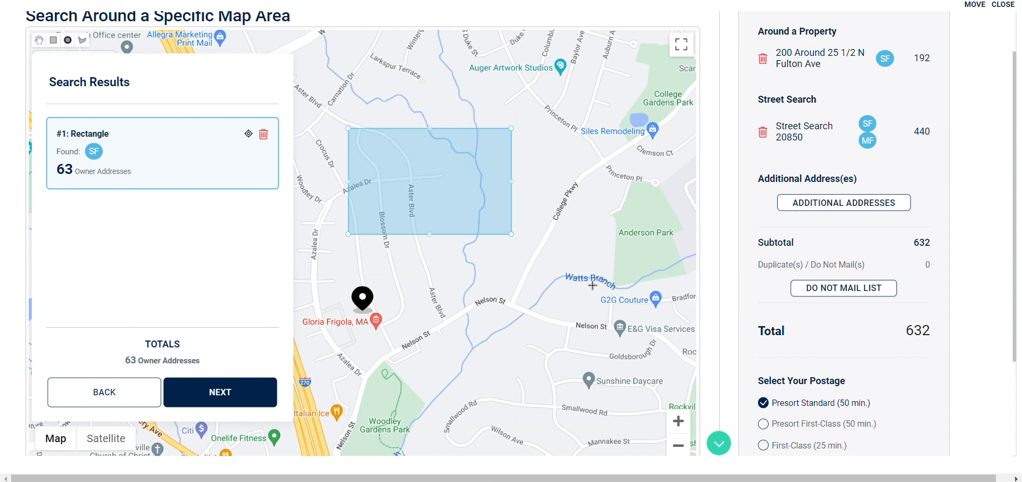
{"action": "left_click_drag", "start_coordinate": [564, 297], "coordinate": [576, 366]}
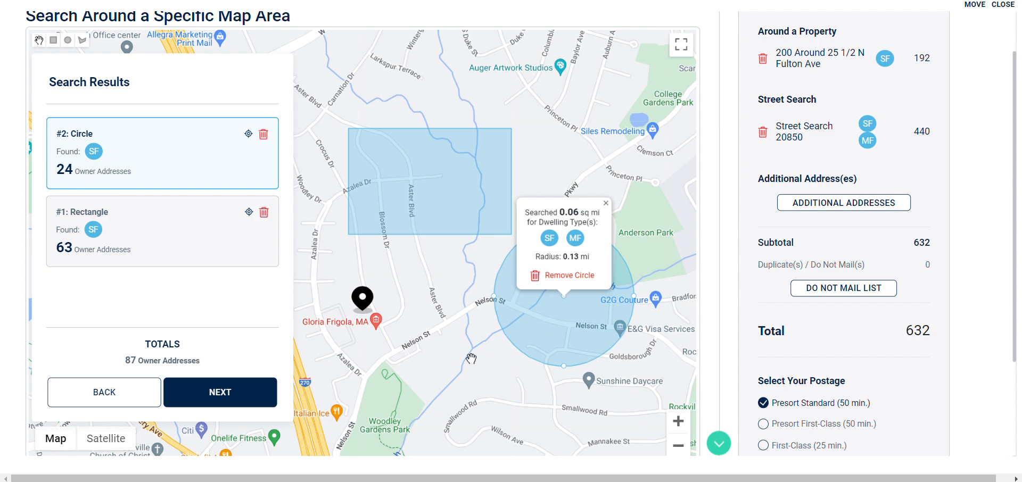
Draw a closed polygon search area of about 0.07 sq mi around the property pin, reaching across Nelson St.
{"action": "left_click", "coordinate": [83, 41]}
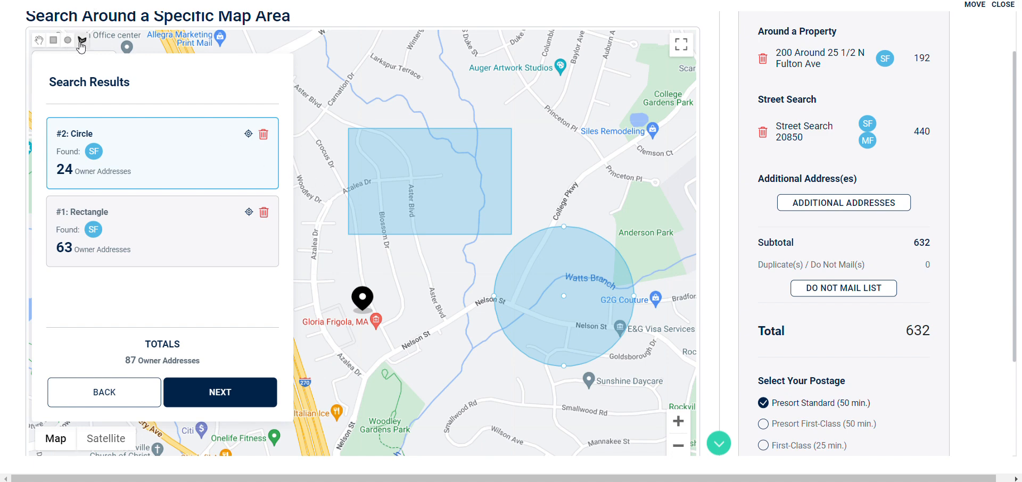
{"action": "left_click", "coordinate": [443, 257]}
{"action": "left_click", "coordinate": [337, 247]}
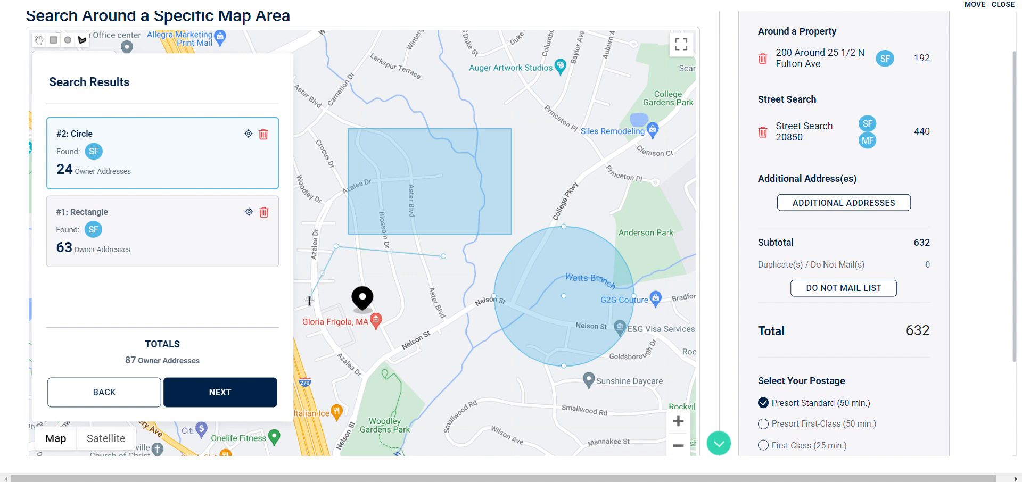
{"action": "left_click", "coordinate": [309, 301]}
{"action": "left_click", "coordinate": [314, 368]}
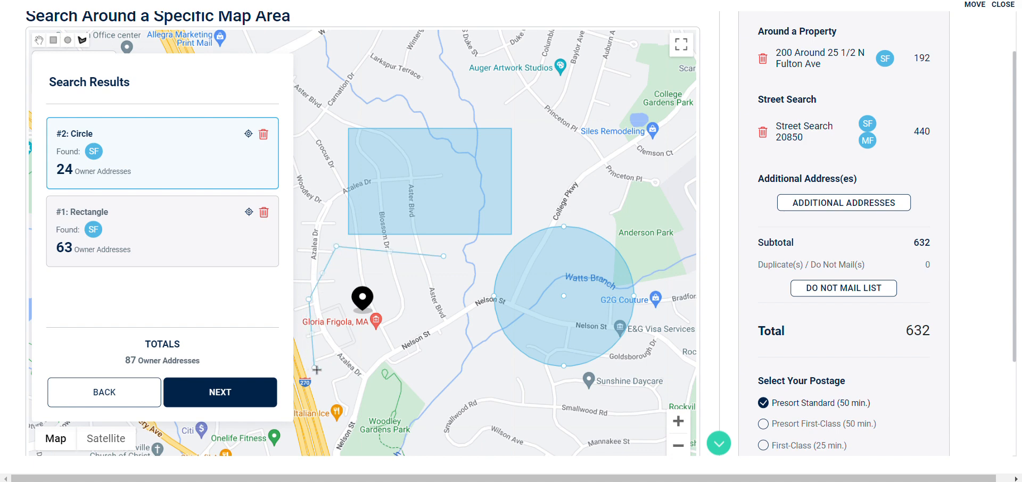
{"action": "left_click", "coordinate": [403, 395]}
{"action": "left_click", "coordinate": [403, 331]}
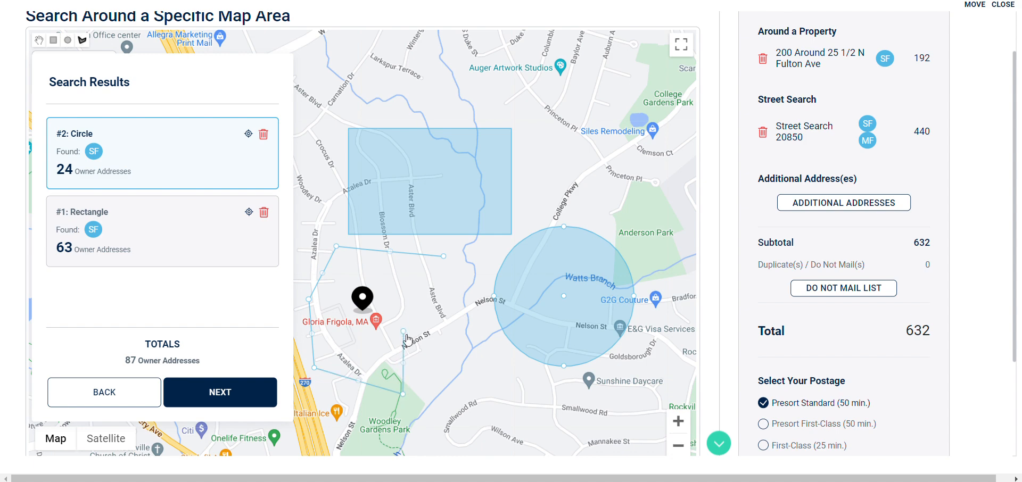
{"action": "left_click", "coordinate": [437, 366]}
{"action": "left_click", "coordinate": [496, 382]}
{"action": "left_click", "coordinate": [489, 322]}
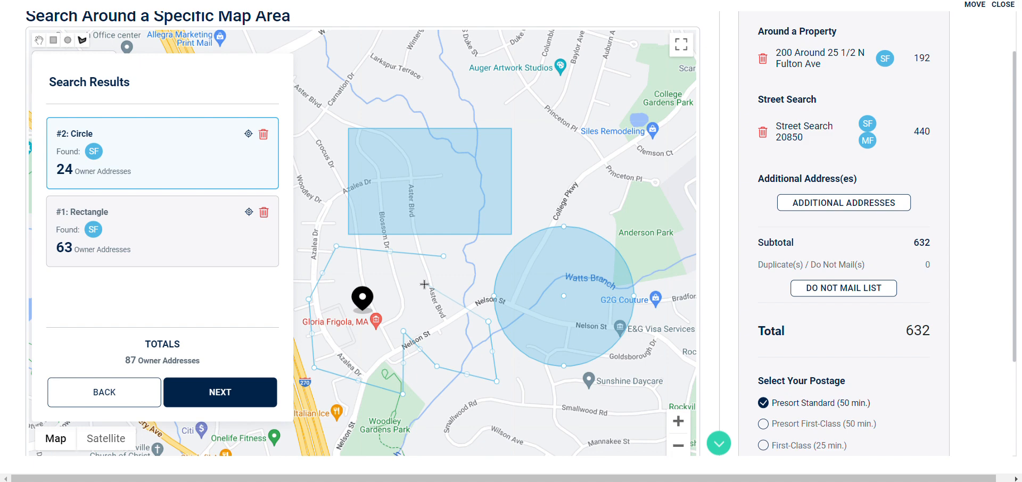
{"action": "left_click", "coordinate": [425, 284]}
{"action": "left_click", "coordinate": [444, 258]}
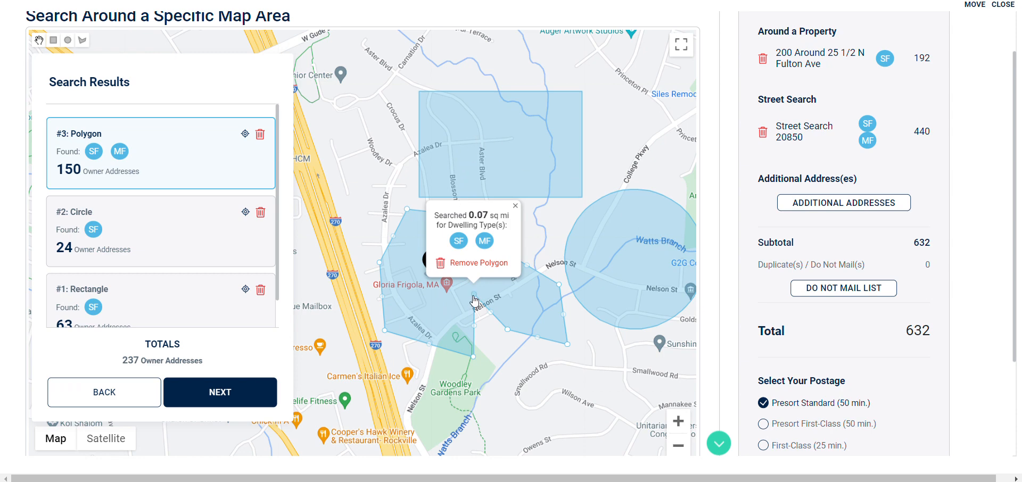
Reshape the polygon area by moving its corner points outward south of Nelson St.
{"action": "left_click_drag", "start_coordinate": [473, 301], "coordinate": [514, 390]}
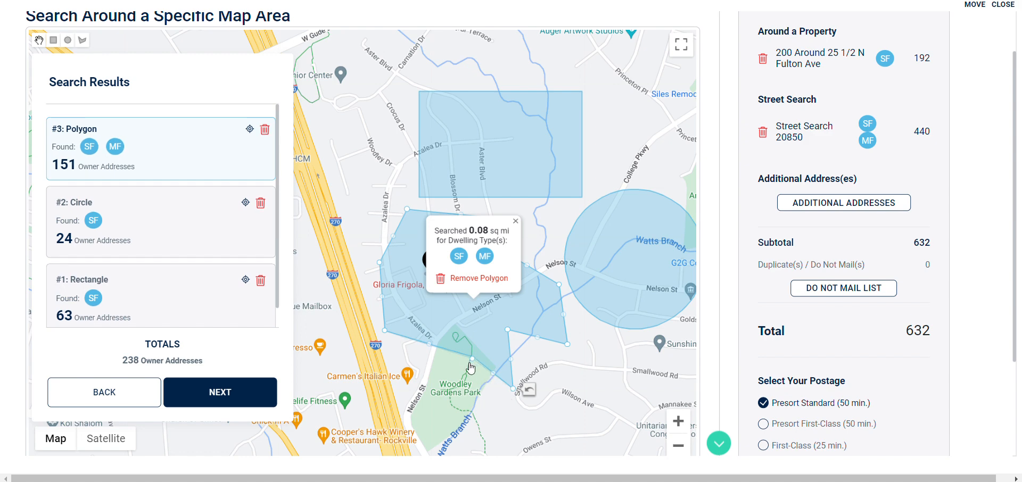
{"action": "left_click_drag", "start_coordinate": [470, 367], "coordinate": [467, 376]}
{"action": "left_click_drag", "start_coordinate": [513, 333], "coordinate": [576, 345]}
Enlarge the rectangle area over Aster Blvd to about 0.37 by 0.24 mi and move it south to overlap the polygon area.
{"action": "left_click", "coordinate": [508, 187]}
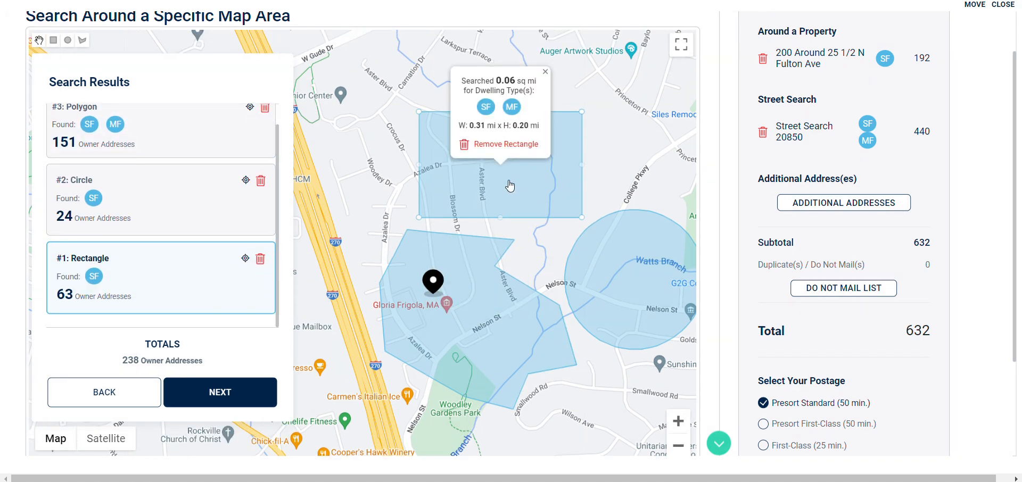
{"action": "left_click_drag", "start_coordinate": [419, 113], "coordinate": [400, 100]}
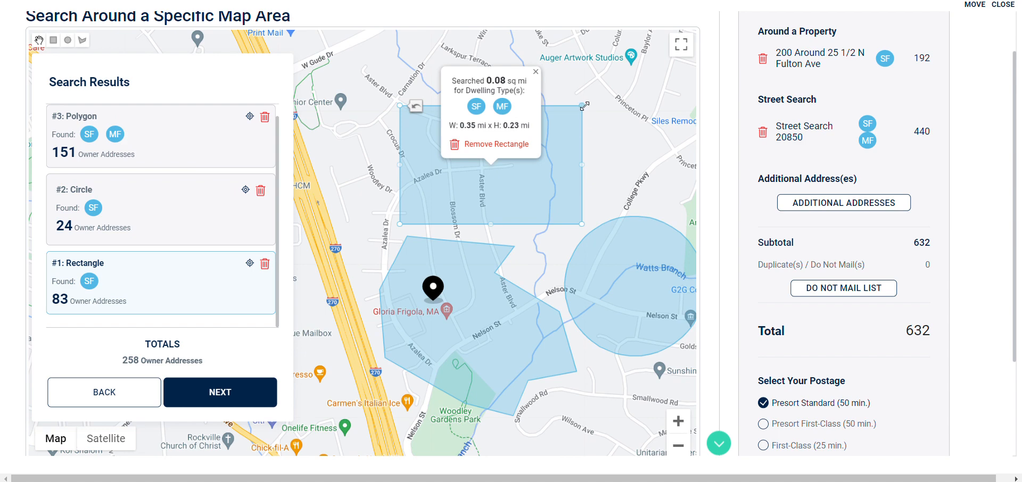
{"action": "left_click_drag", "start_coordinate": [588, 107], "coordinate": [596, 100]}
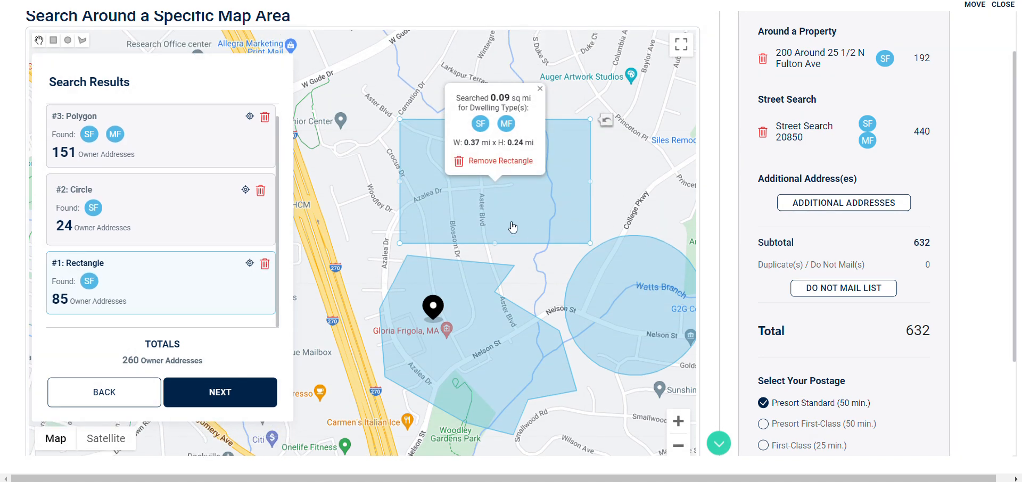
{"action": "left_click_drag", "start_coordinate": [528, 215], "coordinate": [518, 248]}
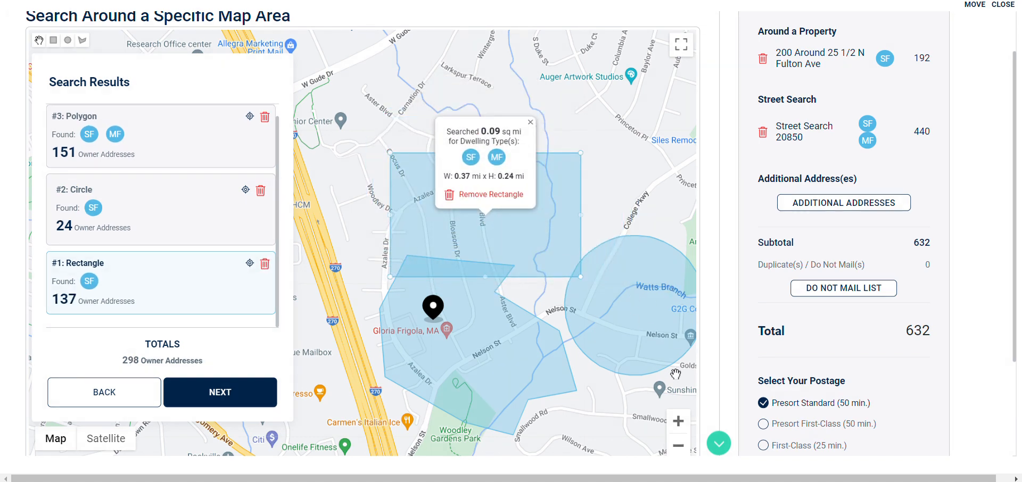
Shrink the rectangle area from its northern edge to about 0.37 by 0.20 mi and review all three search areas.
{"action": "left_click", "coordinate": [671, 428]}
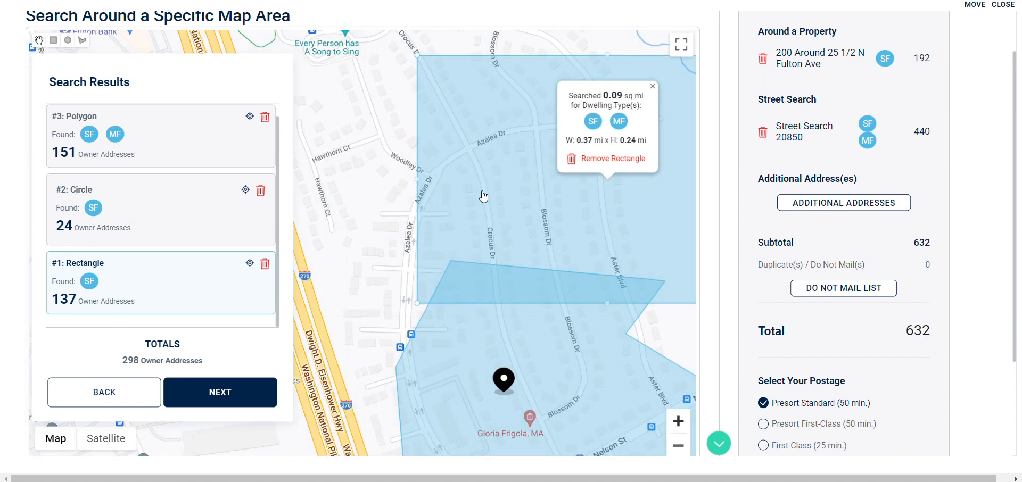
{"action": "left_click_drag", "start_coordinate": [418, 55], "coordinate": [414, 92]}
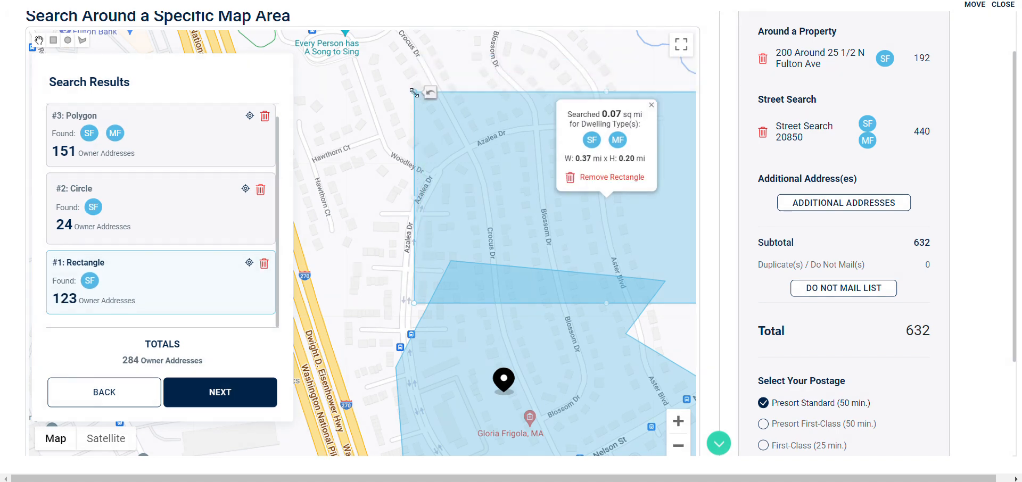
{"action": "left_click", "coordinate": [678, 447]}
{"action": "left_click_drag", "start_coordinate": [620, 178], "coordinate": [591, 147]}
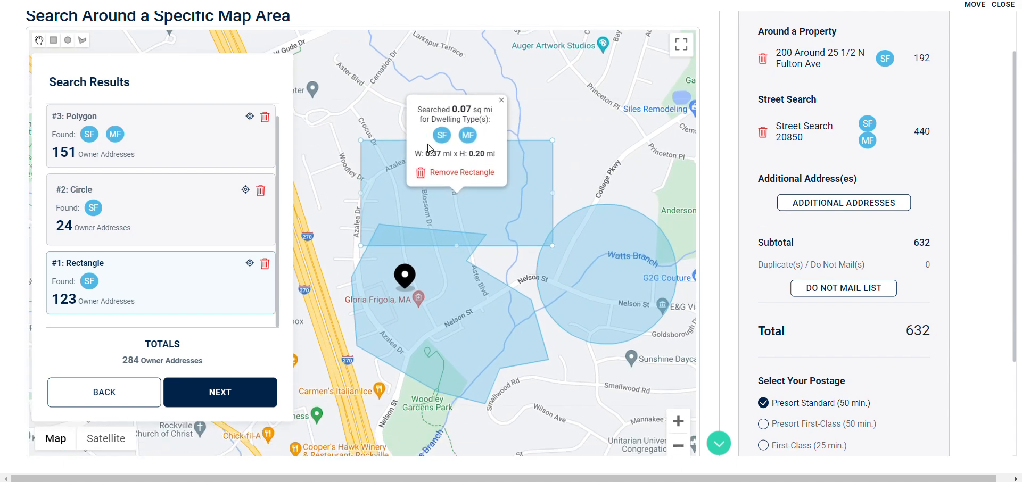
{"action": "left_click", "coordinate": [502, 100]}
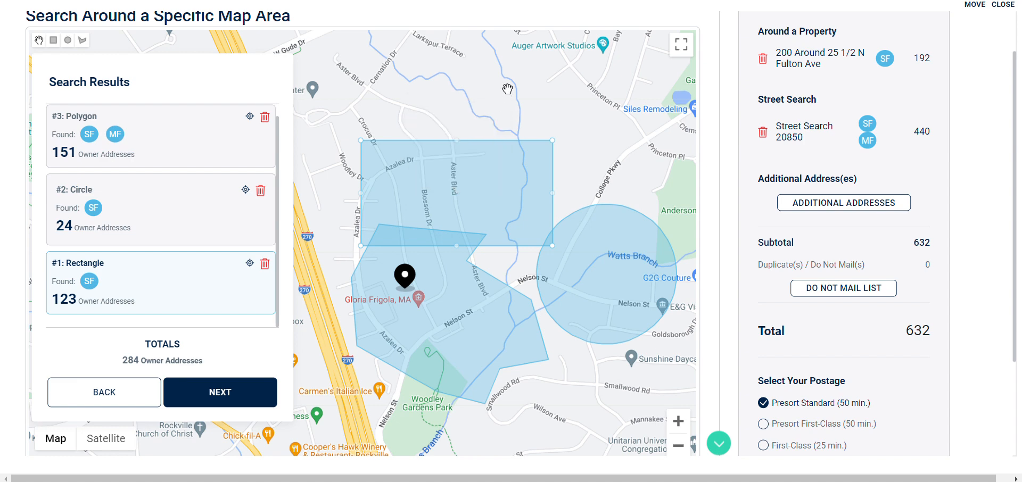
{"action": "left_click_drag", "start_coordinate": [598, 146], "coordinate": [584, 128]}
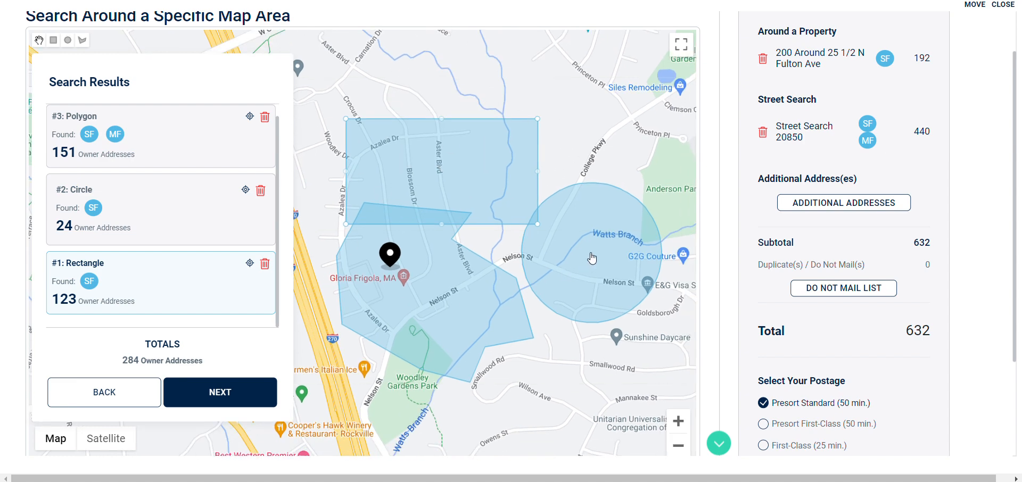
{"action": "left_click", "coordinate": [434, 189]}
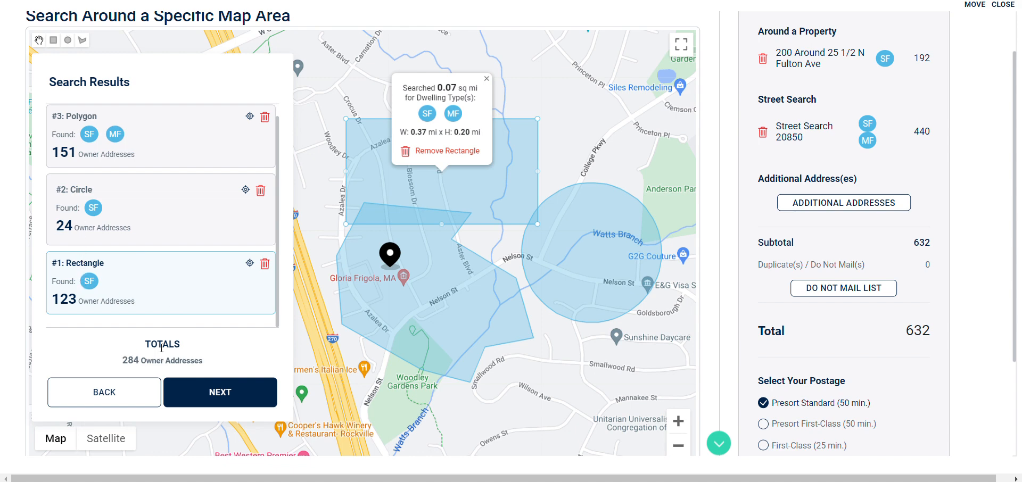
Continue to the map search's street table and remove the Aster Blvd 602-613, Azalea Dr 821-1207 and Azalea Dr 601-651 entries.
{"action": "left_click", "coordinate": [231, 391]}
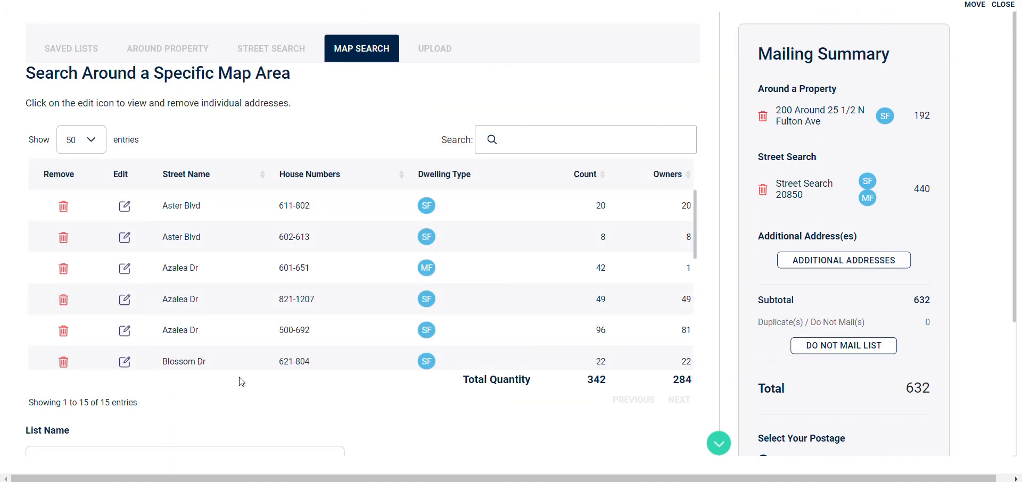
{"action": "scroll", "coordinate": [293, 158], "scroll_direction": "down", "scroll_amount": 1}
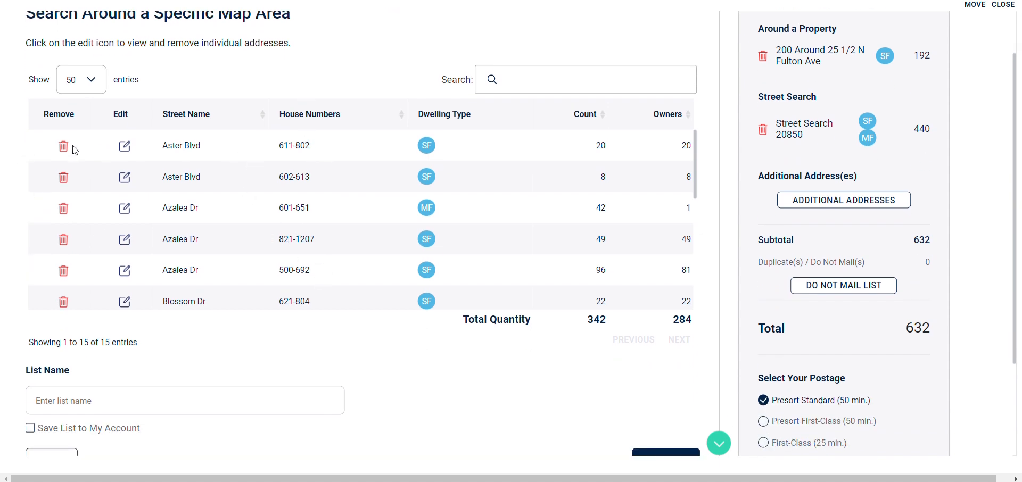
{"action": "left_click", "coordinate": [63, 178]}
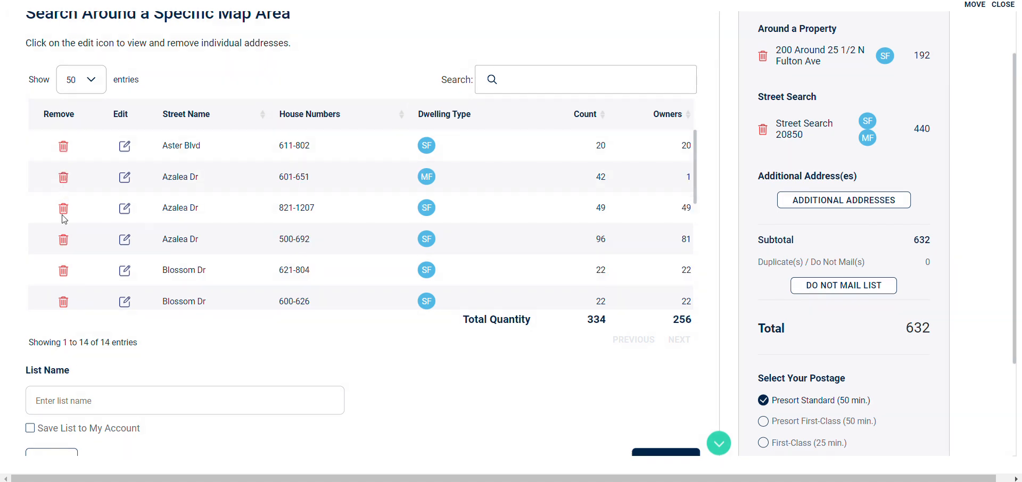
{"action": "left_click", "coordinate": [63, 209]}
{"action": "left_click", "coordinate": [63, 178]}
{"action": "left_click", "coordinate": [126, 179]}
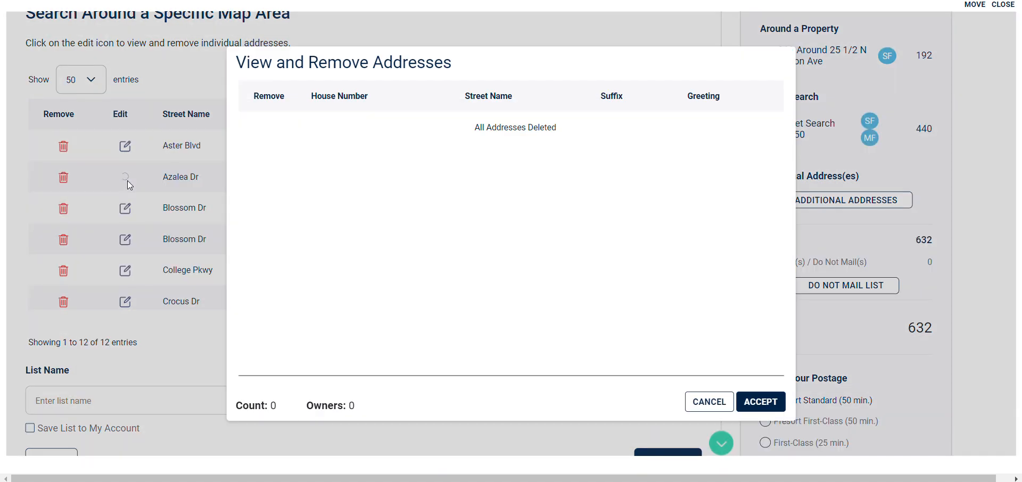
{"action": "left_click", "coordinate": [703, 399]}
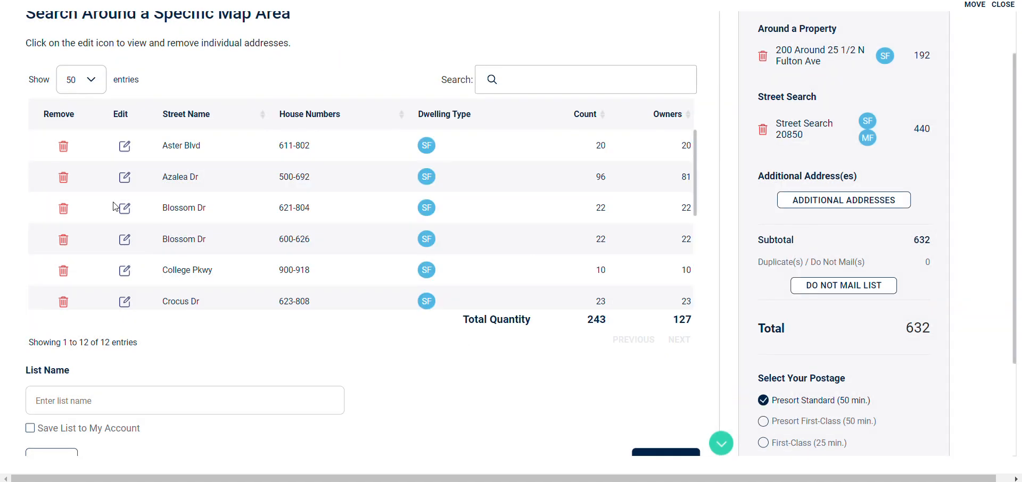
Remove three individual addresses near the start of the Blossom Dr 600-626 entry and accept the change.
{"action": "left_click", "coordinate": [124, 242]}
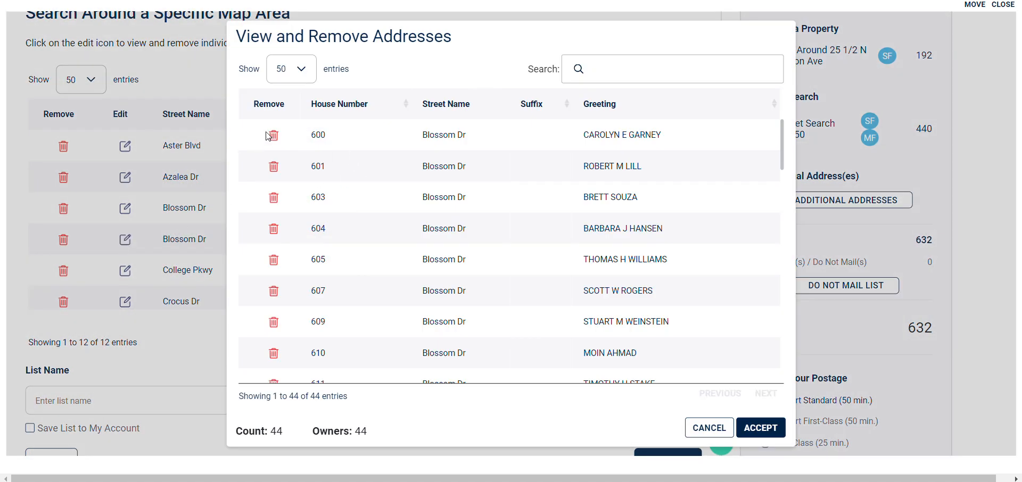
{"action": "left_click", "coordinate": [273, 136]}
{"action": "left_click", "coordinate": [275, 170]}
{"action": "left_click", "coordinate": [274, 198]}
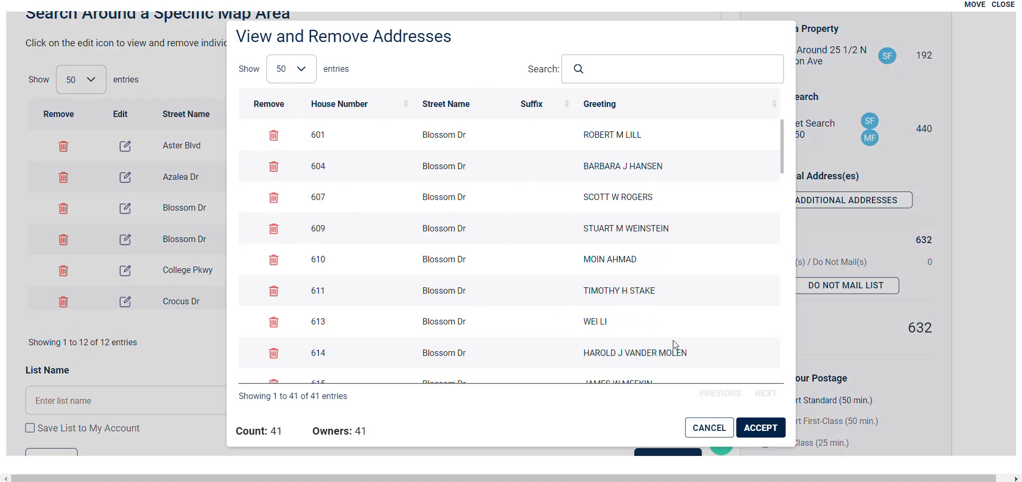
{"action": "left_click", "coordinate": [762, 428]}
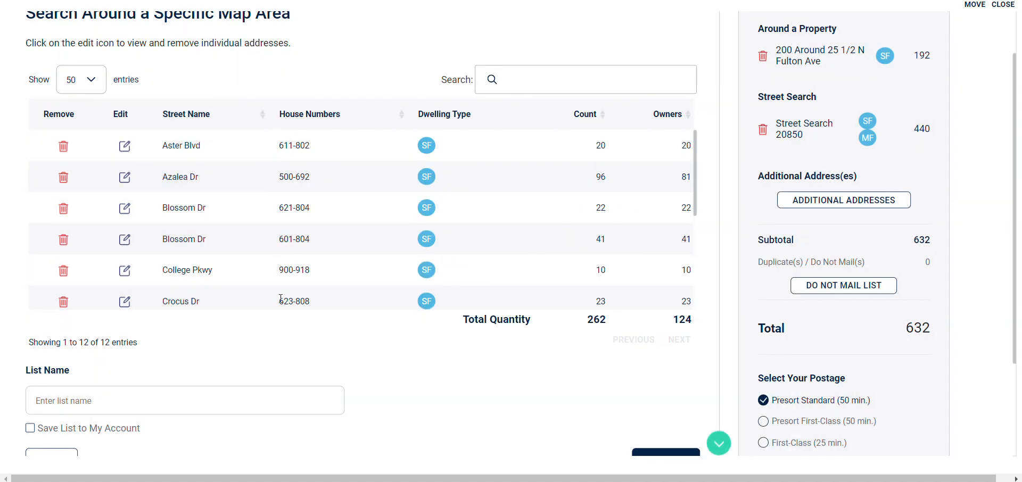
Name the list Map Search 20850, set it to be saved to the account, and add it to the mailing.
{"action": "left_click", "coordinate": [112, 407]}
{"action": "type", "text": "Ma"}
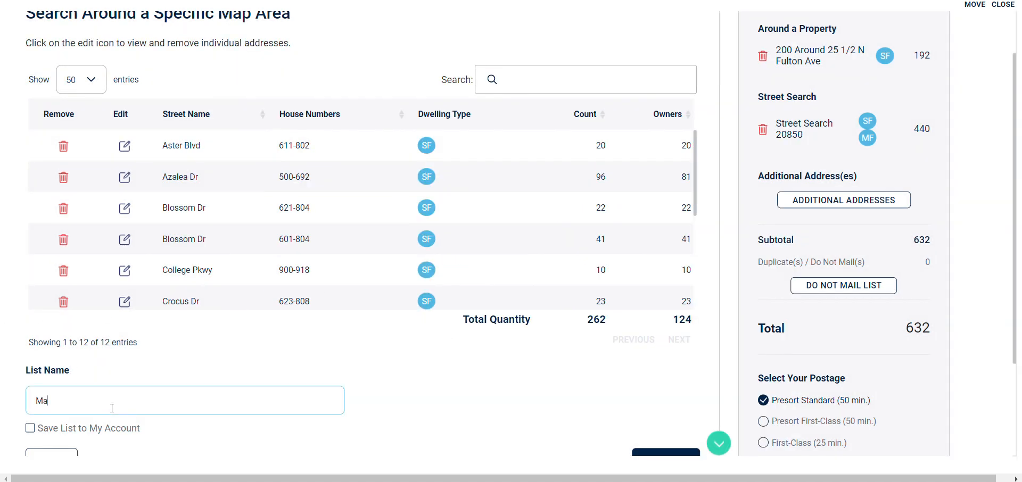
{"action": "type", "text": "p Search 20850"}
{"action": "left_click", "coordinate": [83, 430]}
{"action": "scroll", "coordinate": [160, 429], "scroll_direction": "down", "scroll_amount": 1}
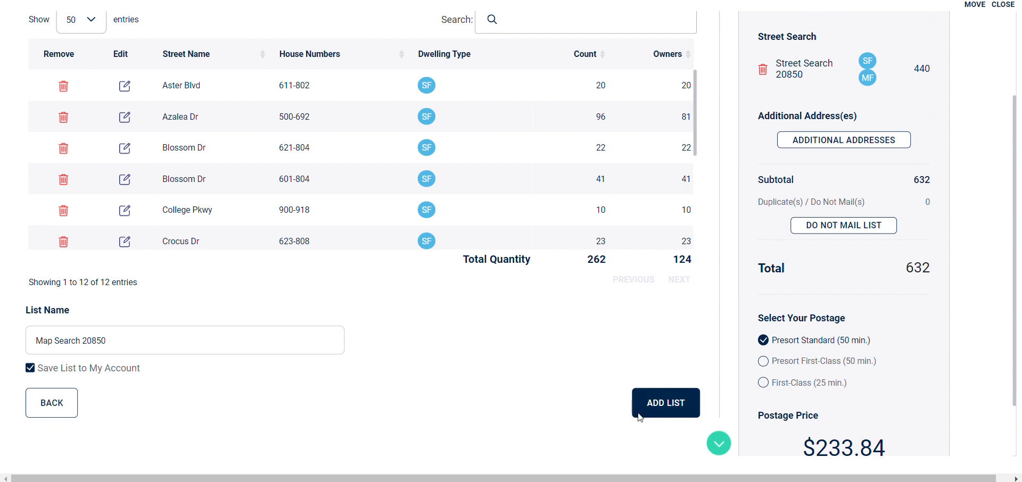
{"action": "left_click", "coordinate": [674, 396]}
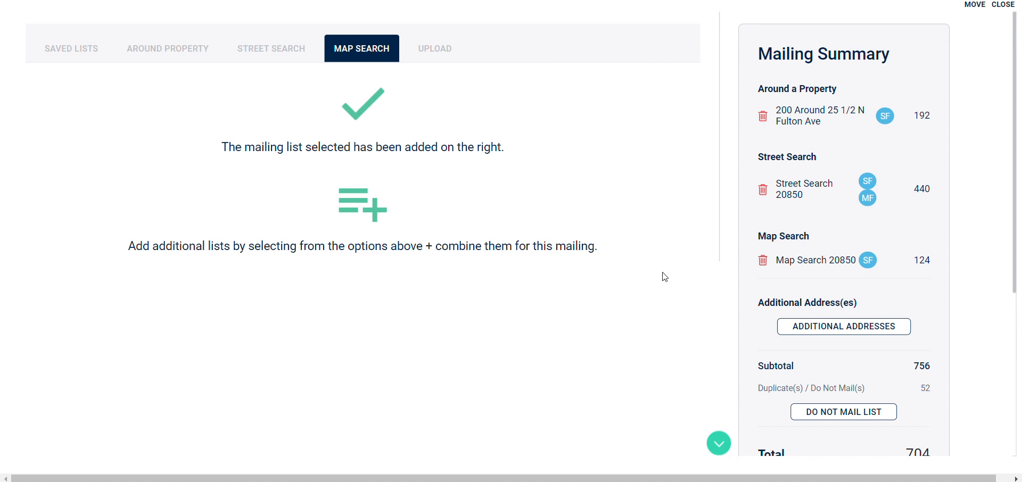
Revisit the Around Property, Street Search and Map Search options and view the page for uploading an own list.
{"action": "left_click", "coordinate": [179, 53]}
{"action": "left_click", "coordinate": [304, 53]}
{"action": "left_click", "coordinate": [342, 51]}
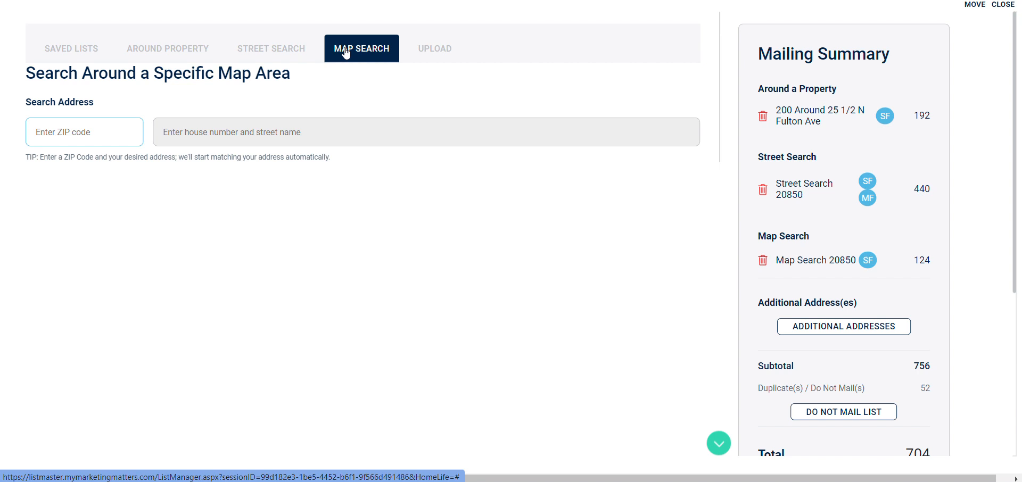
{"action": "left_click", "coordinate": [426, 58]}
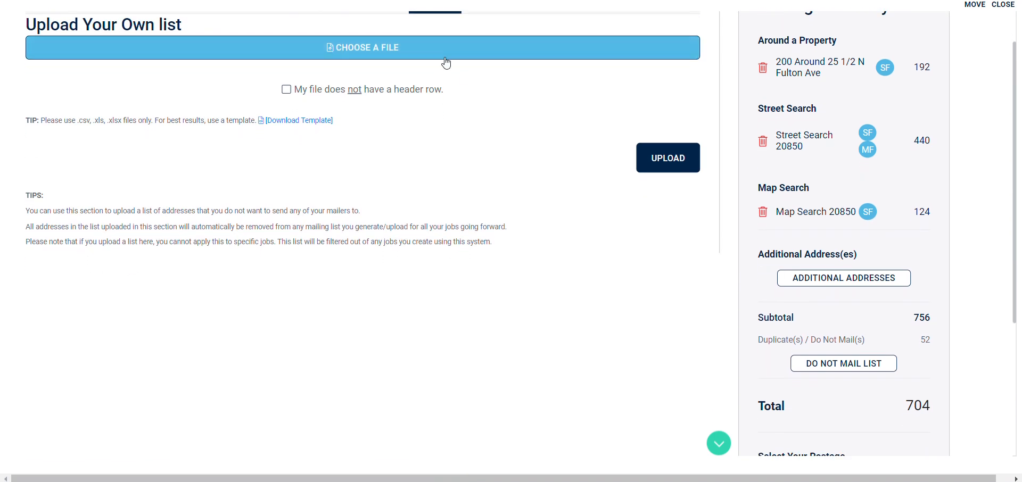
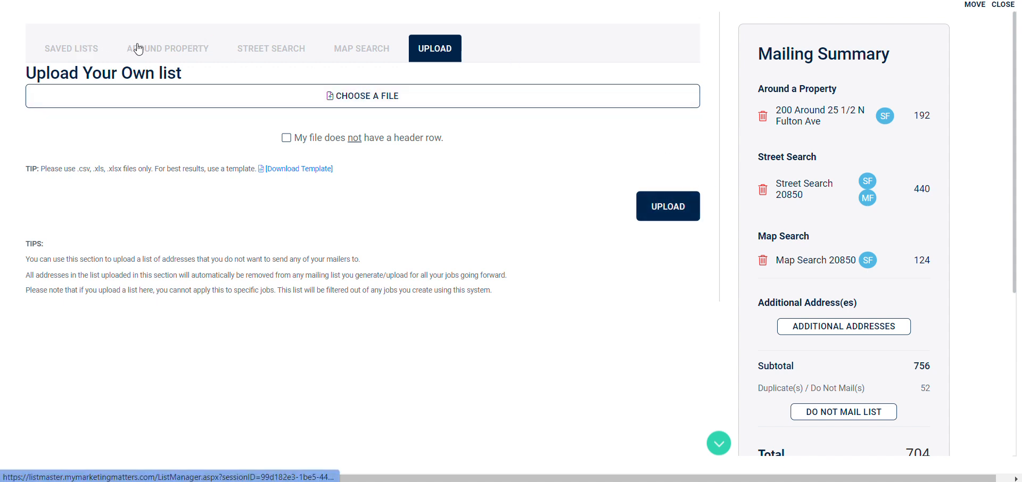
Review the lists in the Mailing Summary and open a blank form for an additional address.
{"action": "left_click", "coordinate": [165, 48]}
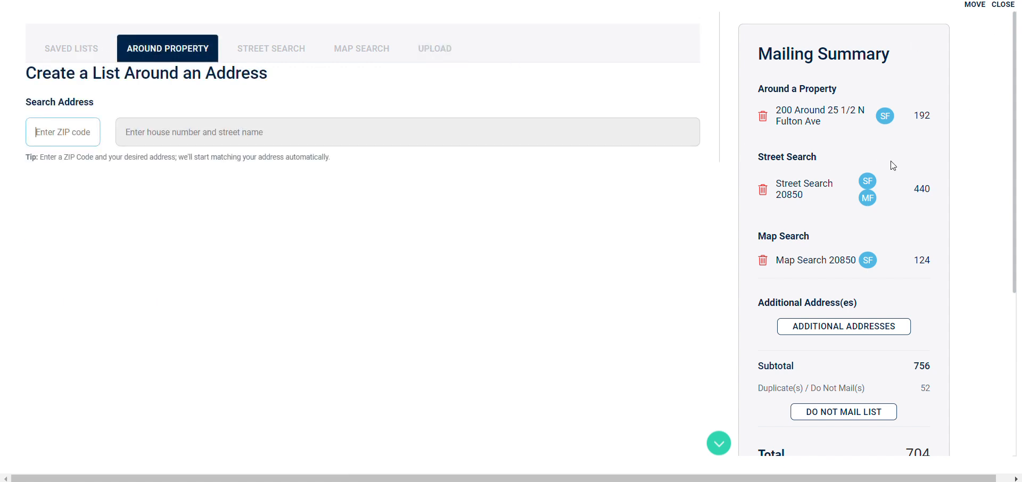
{"action": "scroll", "coordinate": [946, 118], "scroll_direction": "down", "scroll_amount": 1}
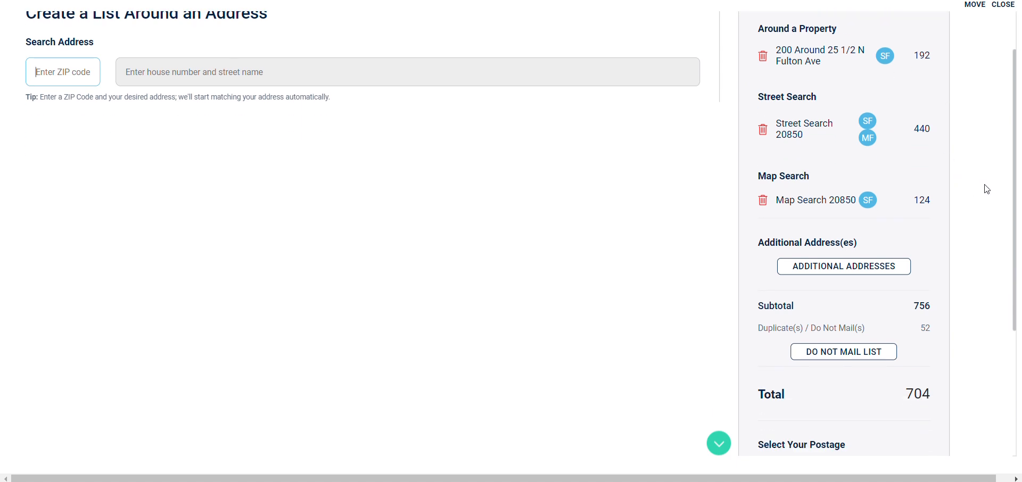
{"action": "scroll", "coordinate": [947, 276], "scroll_direction": "down", "scroll_amount": 1}
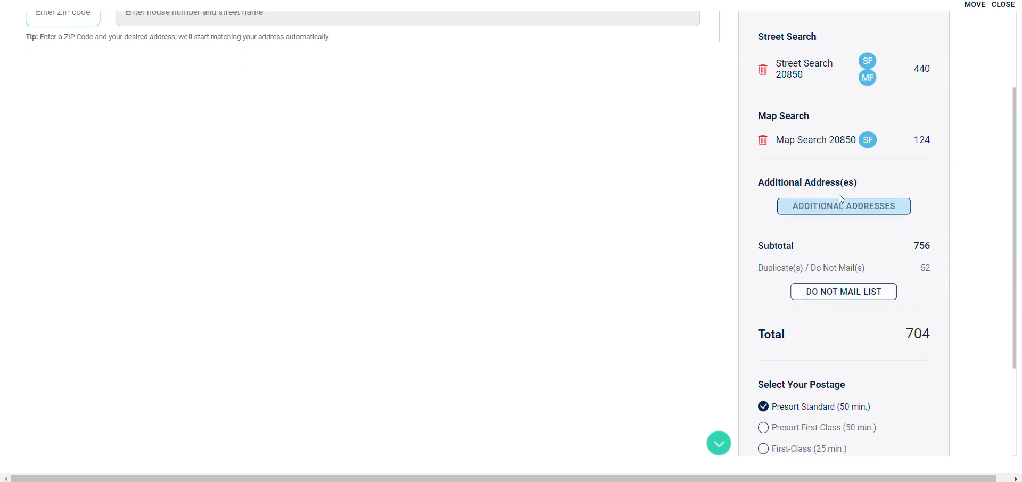
{"action": "scroll", "coordinate": [852, 296], "scroll_direction": "up", "scroll_amount": 2}
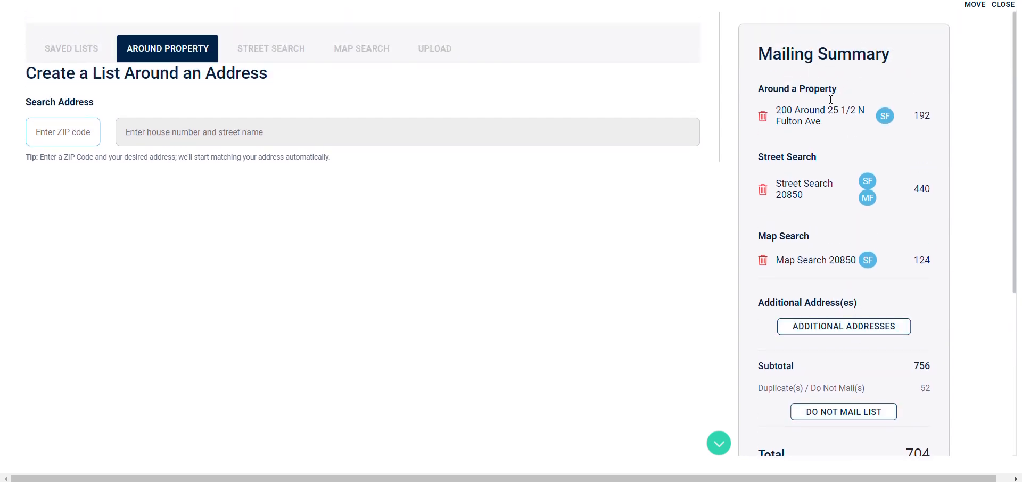
{"action": "scroll", "coordinate": [851, 270], "scroll_direction": "down", "scroll_amount": 1}
{"action": "left_click", "coordinate": [874, 265]}
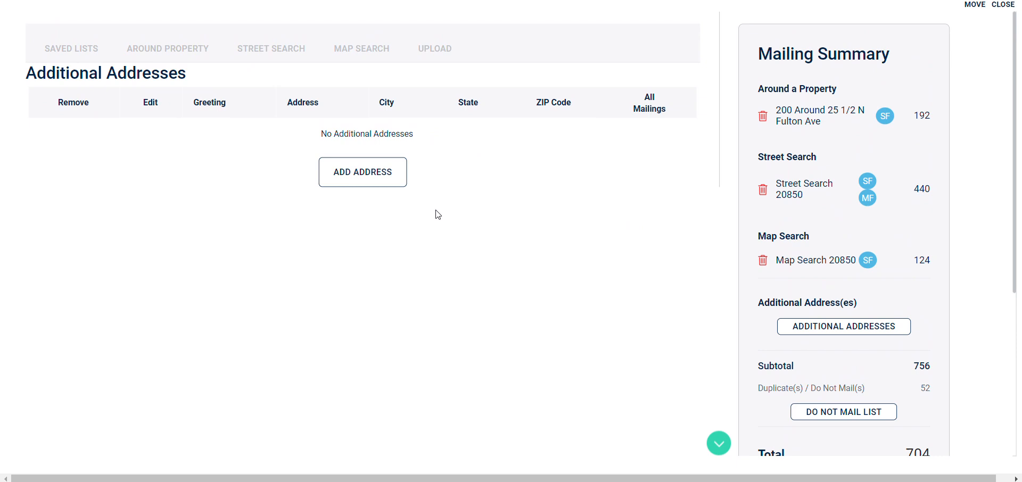
{"action": "left_click", "coordinate": [338, 177]}
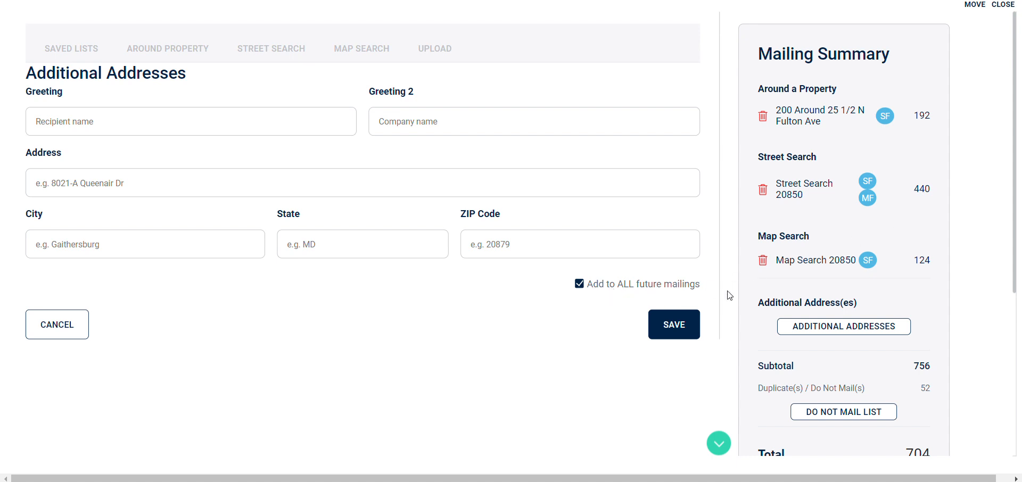
View the Do Not Mail List upload page and check the duplicate and do-not-mail count in the Mailing Summary.
{"action": "scroll", "coordinate": [852, 290], "scroll_direction": "down", "scroll_amount": 2}
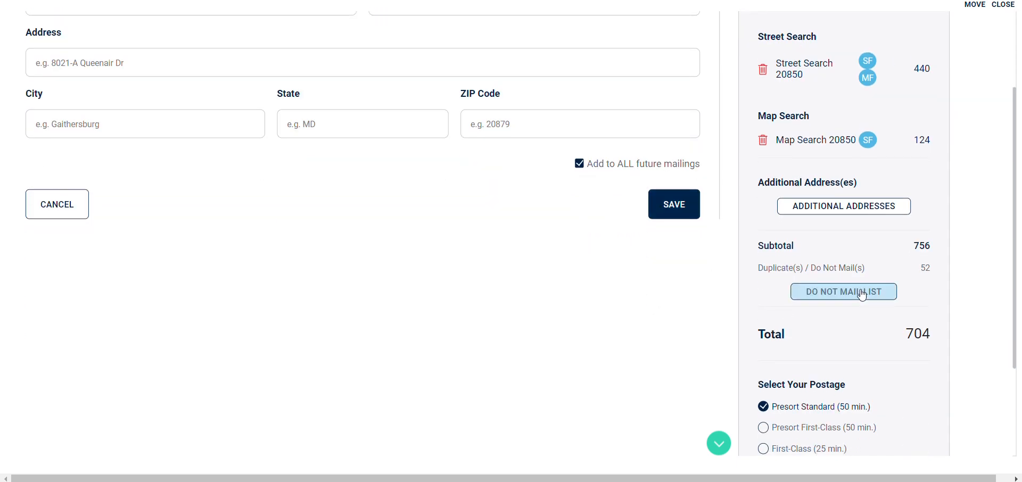
{"action": "left_click", "coordinate": [866, 292]}
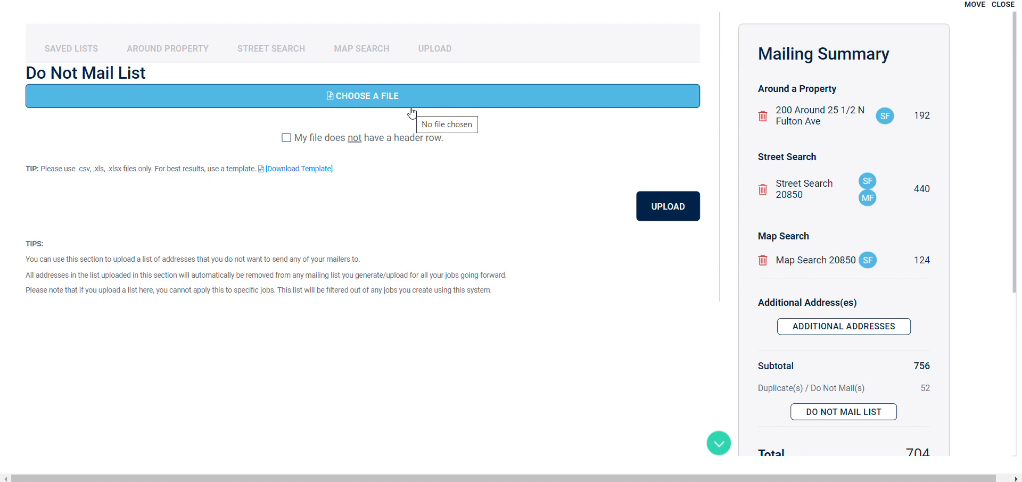
{"action": "scroll", "coordinate": [829, 183], "scroll_direction": "down", "scroll_amount": 3}
{"action": "scroll", "coordinate": [819, 192], "scroll_direction": "up", "scroll_amount": 3}
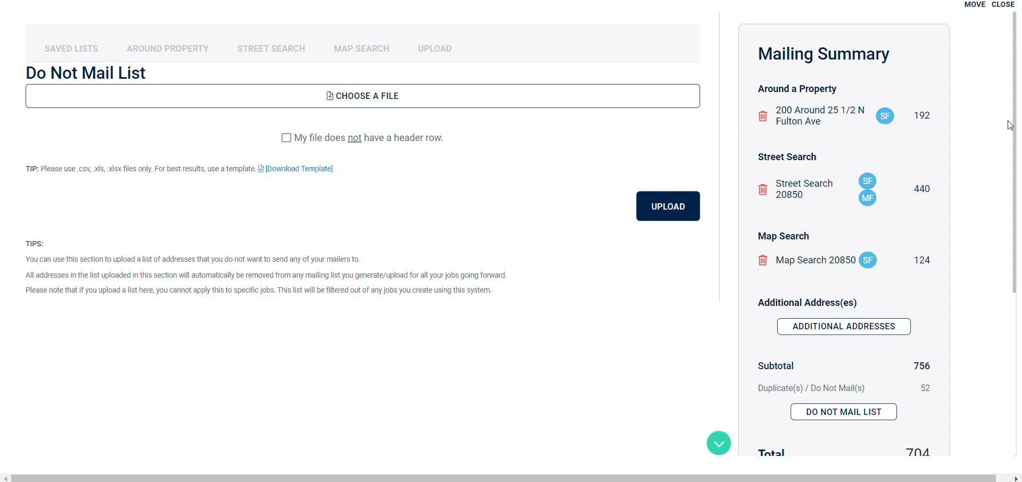
{"action": "left_click_drag", "start_coordinate": [1014, 113], "coordinate": [1014, 131]}
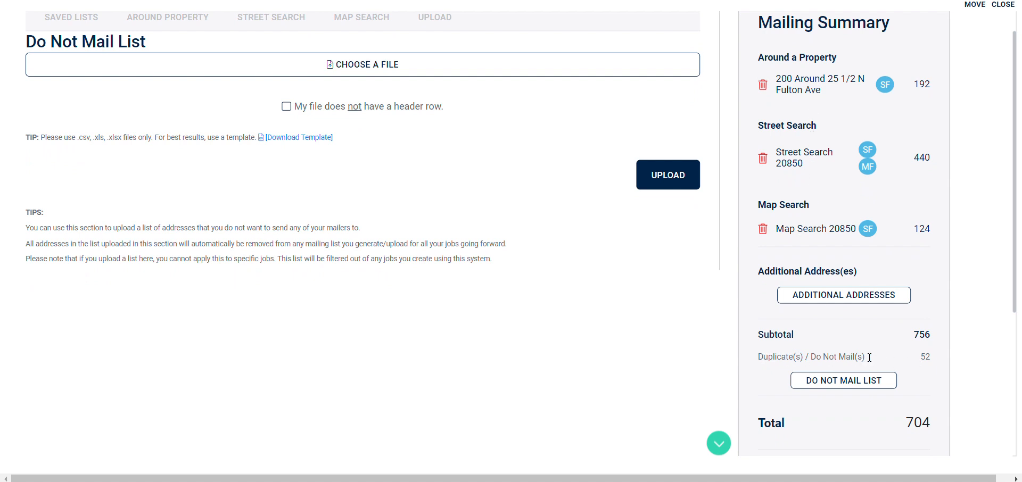
{"action": "scroll", "coordinate": [926, 346], "scroll_direction": "down", "scroll_amount": 1}
{"action": "left_click_drag", "start_coordinate": [922, 298], "coordinate": [937, 302]}
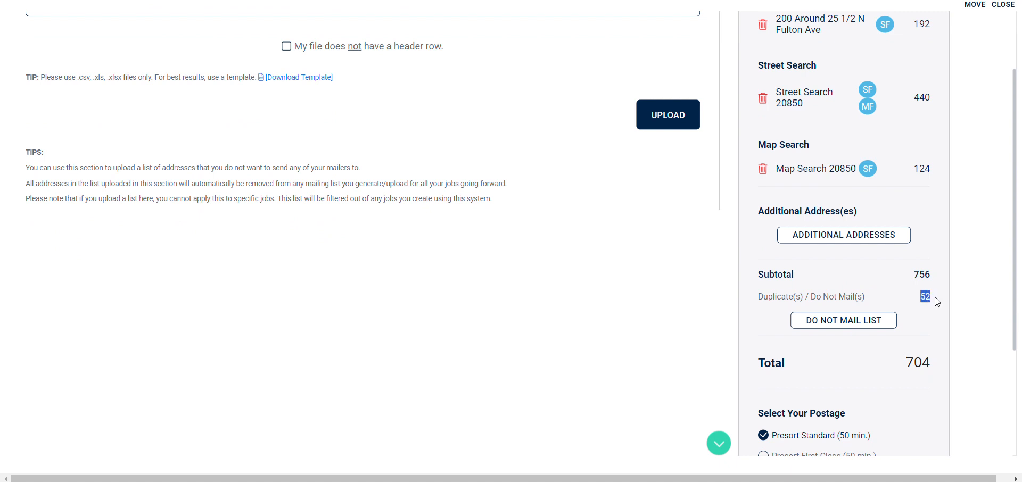
Review the duplicate and do-not-mail count, the address total and the postage choices in the Mailing Summary.
{"action": "left_click", "coordinate": [923, 298]}
{"action": "double_click", "coordinate": [923, 297]}
{"action": "left_click", "coordinate": [942, 354]}
{"action": "scroll", "coordinate": [942, 354], "scroll_direction": "down", "scroll_amount": 1}
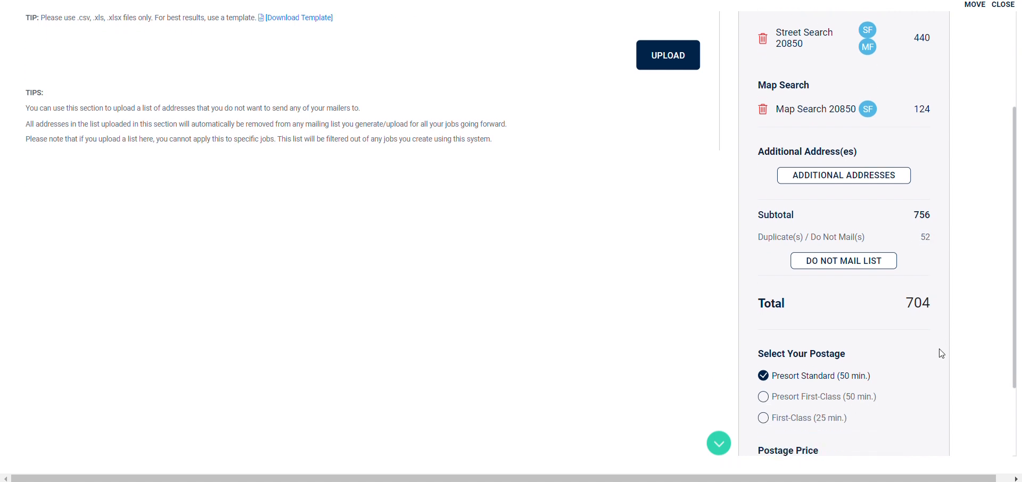
{"action": "scroll", "coordinate": [942, 354], "scroll_direction": "up", "scroll_amount": 2}
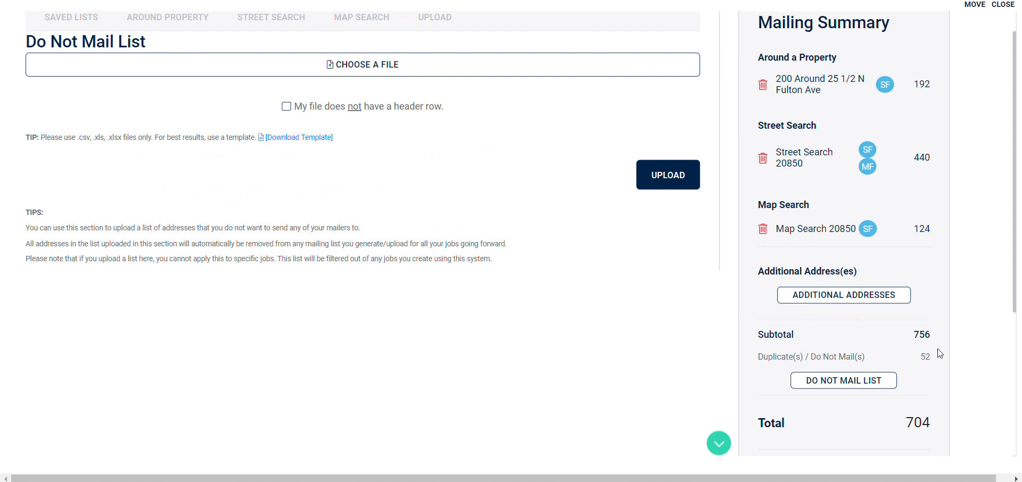
{"action": "scroll", "coordinate": [937, 353], "scroll_direction": "down", "scroll_amount": 2}
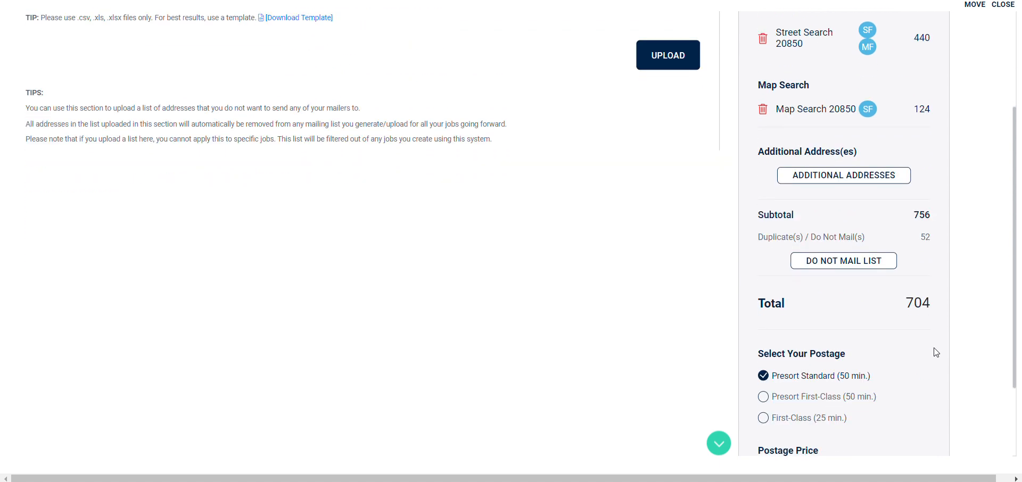
{"action": "scroll", "coordinate": [921, 352], "scroll_direction": "down", "scroll_amount": 2}
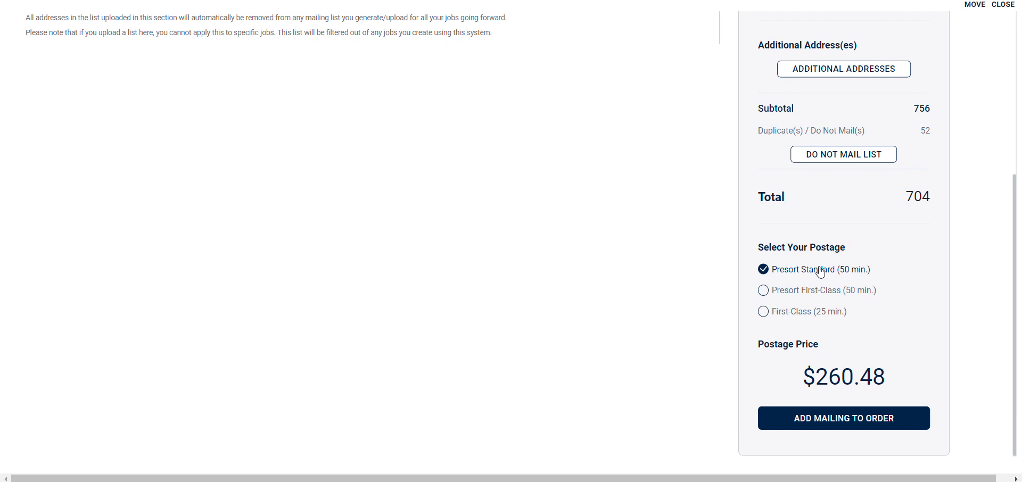
Compare First-Class and Presort First-Class postage, choose Presort Standard (50 min.), and add the mailing to the order.
{"action": "left_click", "coordinate": [800, 319]}
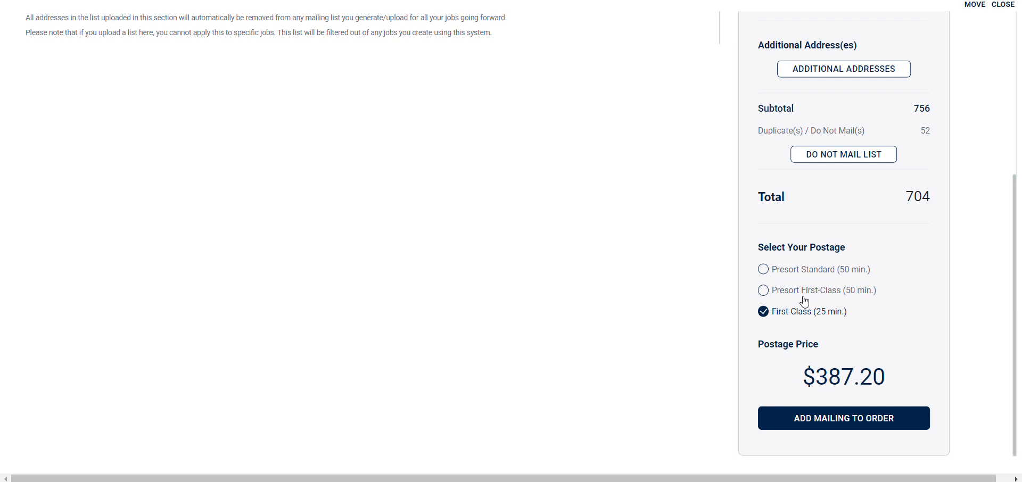
{"action": "left_click", "coordinate": [803, 298]}
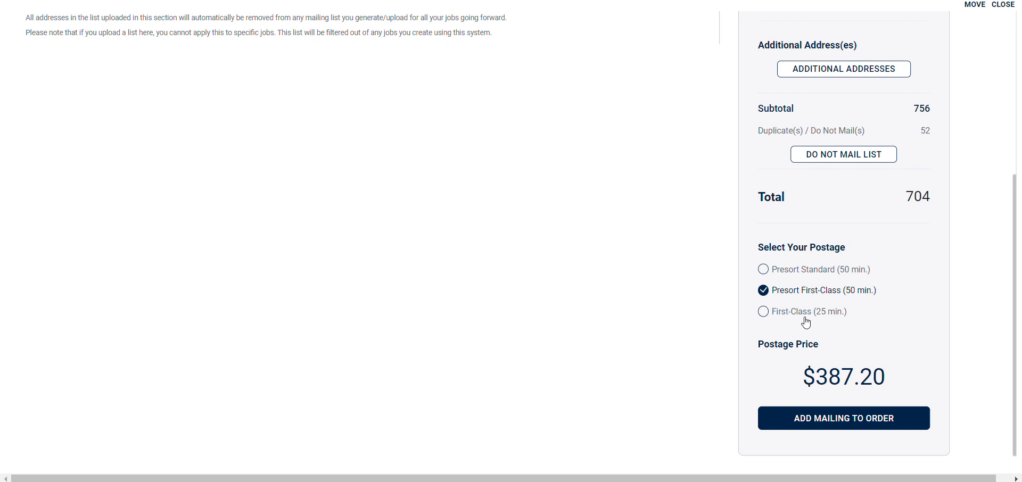
{"action": "left_click", "coordinate": [806, 270]}
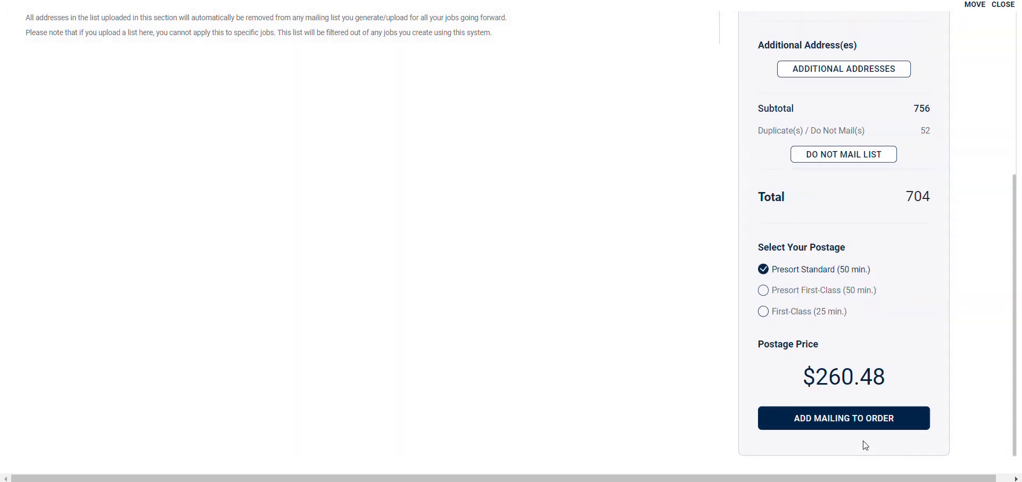
{"action": "left_click", "coordinate": [892, 420]}
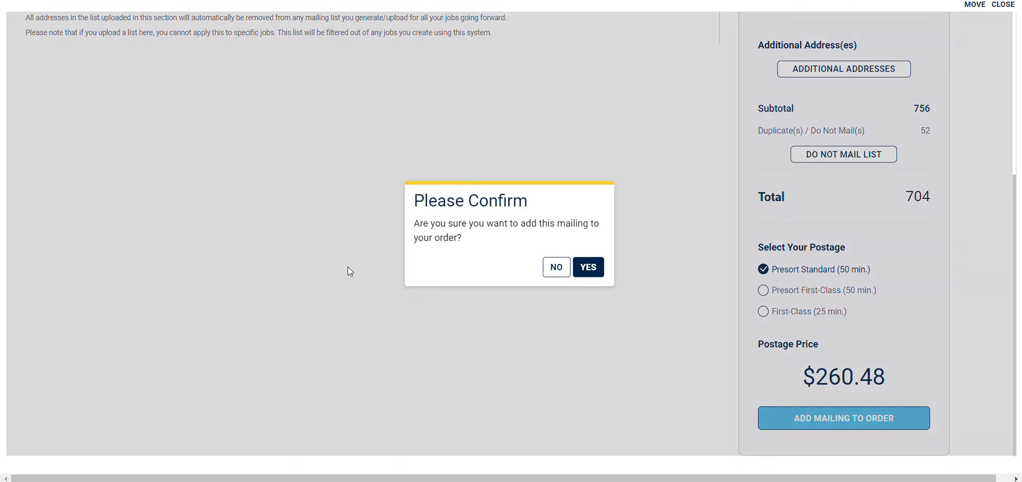
{"action": "left_click", "coordinate": [589, 267]}
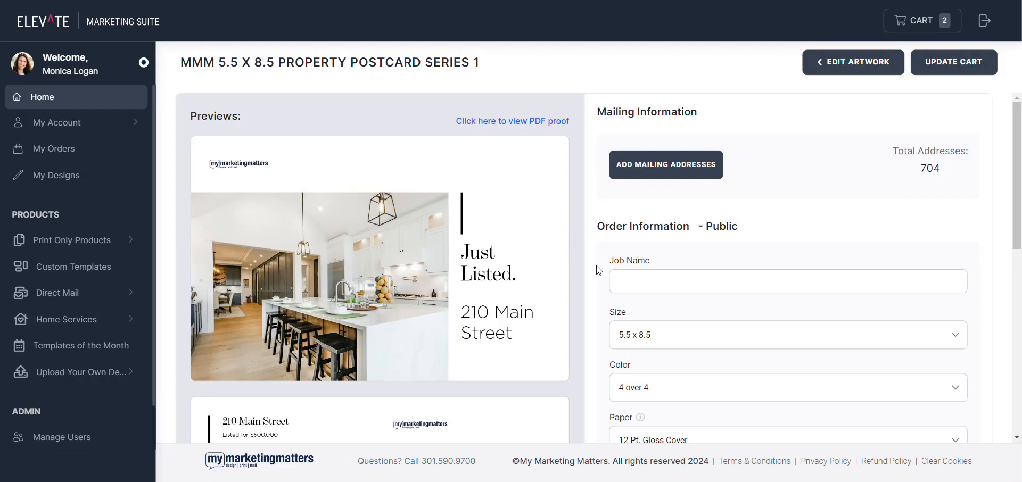
Look over the postcard's order page and enter the property's street address as the job name.
{"action": "scroll", "coordinate": [486, 292], "scroll_direction": "down", "scroll_amount": 5}
{"action": "scroll", "coordinate": [486, 292], "scroll_direction": "up", "scroll_amount": 5}
{"action": "left_click_drag", "start_coordinate": [1018, 157], "coordinate": [1017, 193]}
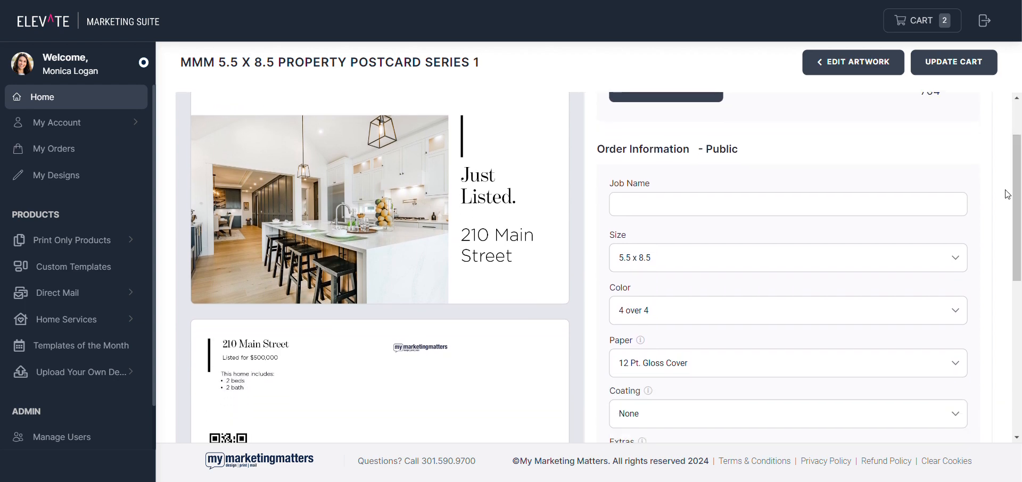
{"action": "left_click", "coordinate": [678, 203]}
{"action": "type", "text": "21"}
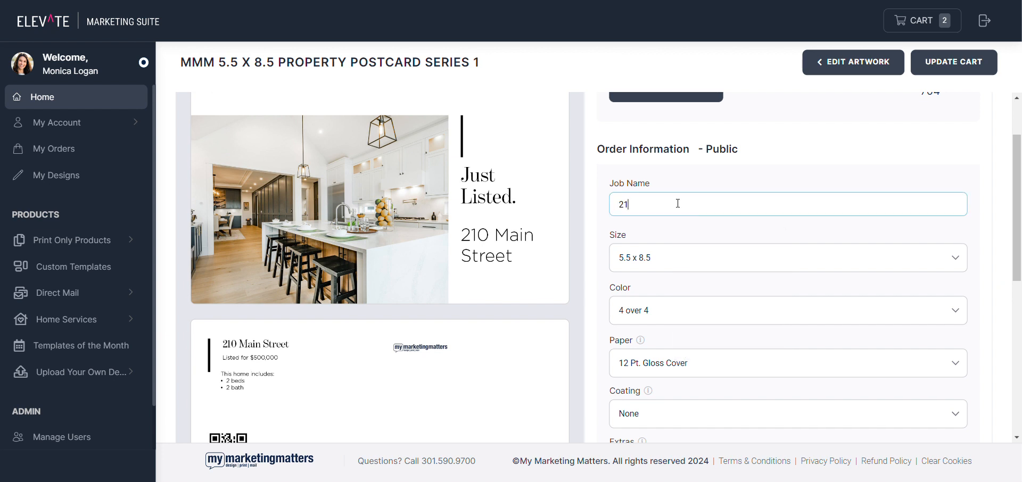
{"action": "type", "text": "0 Main Street"}
{"action": "left_click", "coordinate": [694, 182]}
{"action": "scroll", "coordinate": [690, 179], "scroll_direction": "down", "scroll_amount": 1}
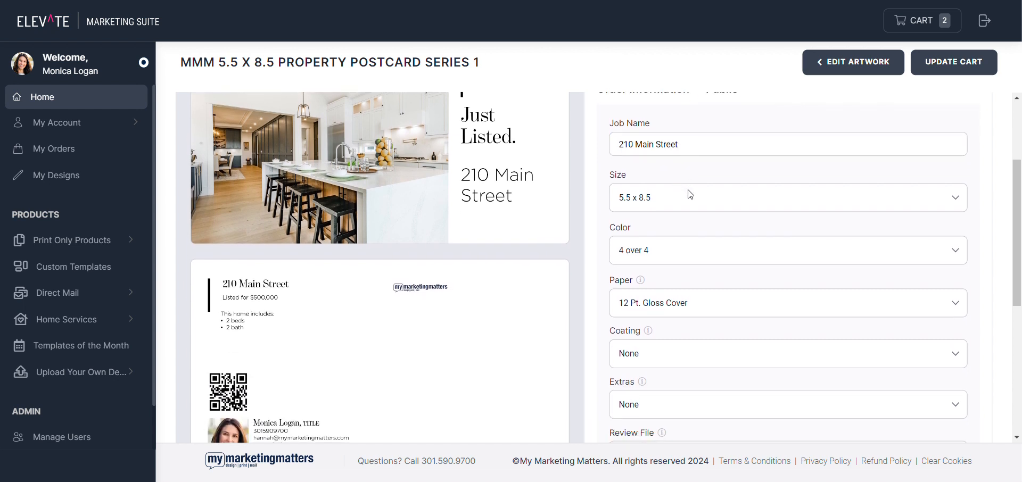
Check the postcard's size options and select 12 Pt. Gloss Cover as its paper.
{"action": "left_click", "coordinate": [690, 194]}
{"action": "left_click", "coordinate": [690, 194]}
{"action": "scroll", "coordinate": [689, 193], "scroll_direction": "down", "scroll_amount": 1}
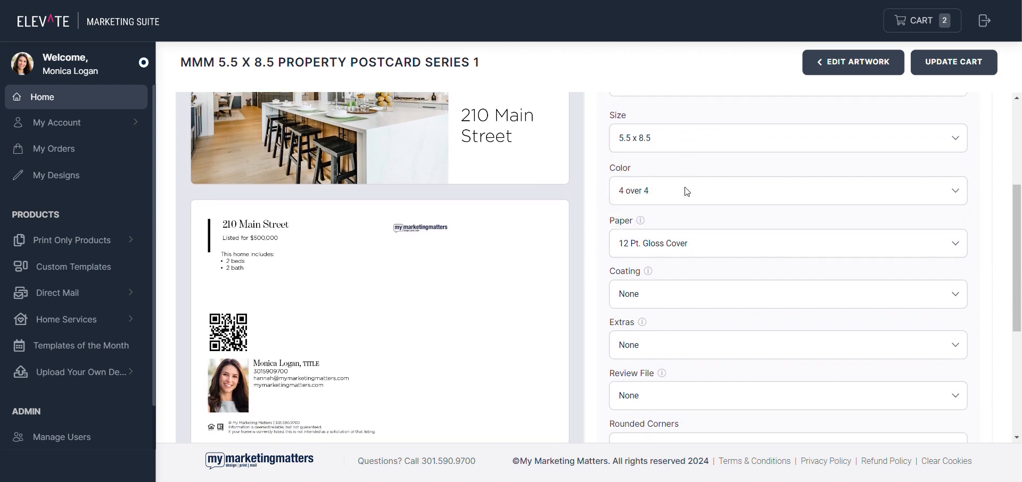
{"action": "left_click", "coordinate": [704, 248]}
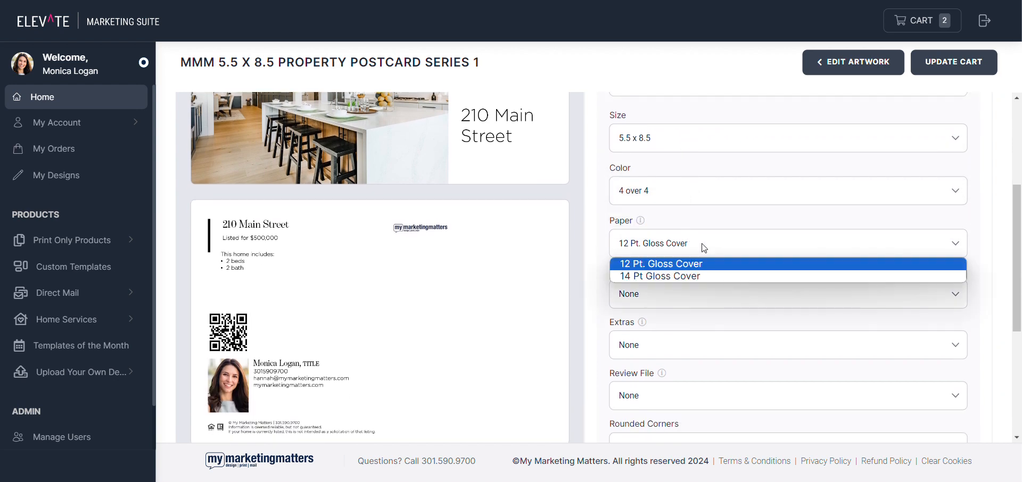
{"action": "left_click", "coordinate": [681, 264]}
{"action": "scroll", "coordinate": [681, 269], "scroll_direction": "down", "scroll_amount": 1}
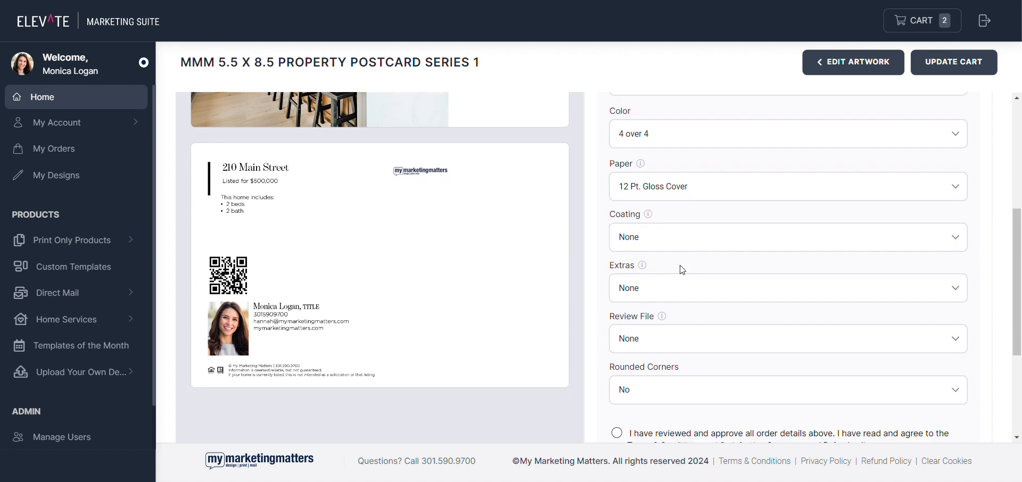
{"action": "left_click", "coordinate": [658, 195]}
{"action": "left_click", "coordinate": [658, 201]}
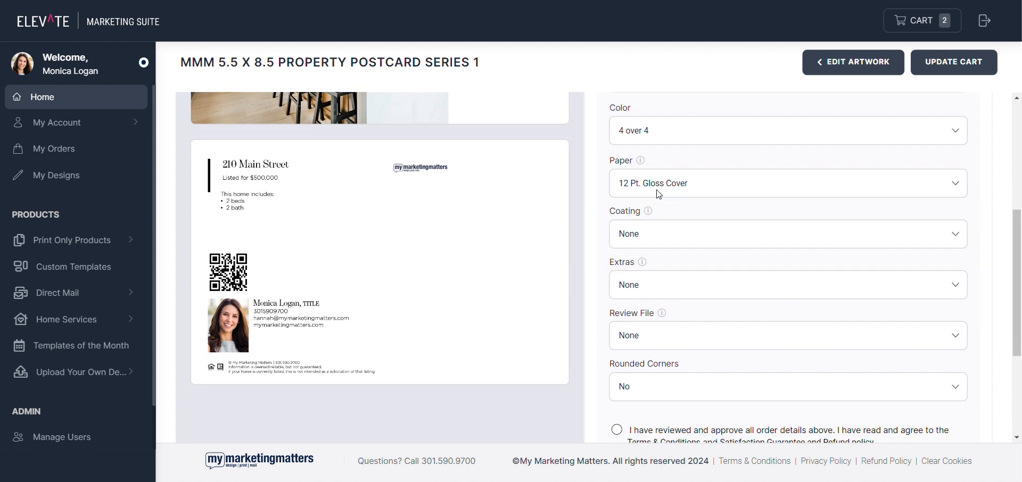
Read the Coating explanation and browse the coating choices, leaving the coating at None.
{"action": "left_click", "coordinate": [663, 226]}
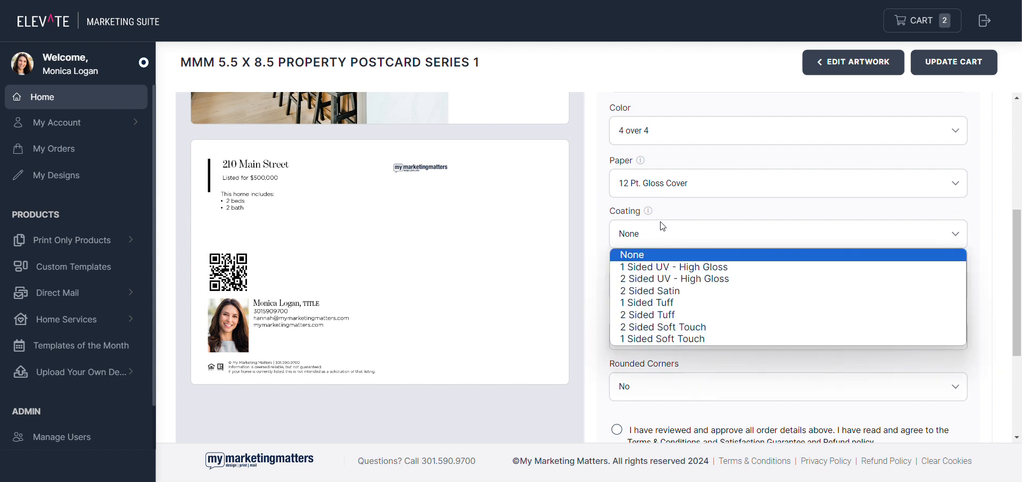
{"action": "mouse_move", "coordinate": [648, 212]}
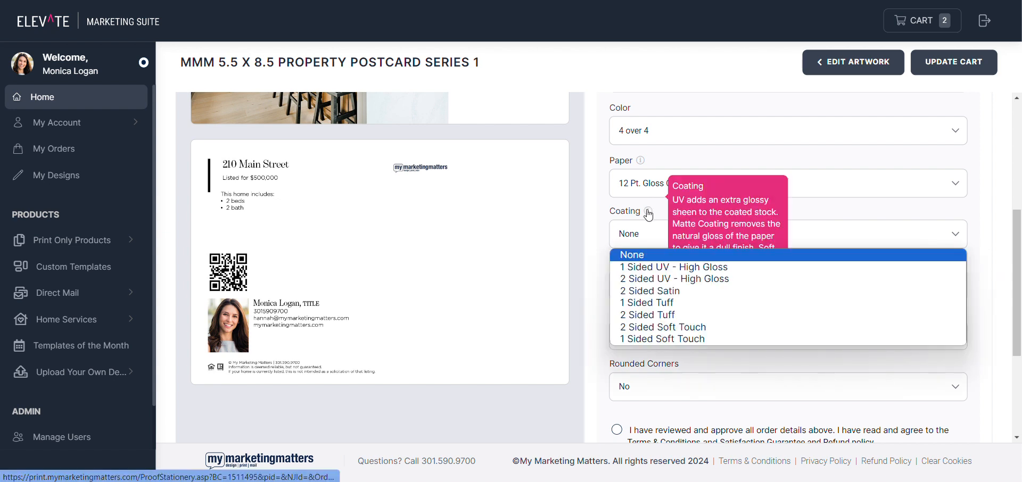
{"action": "left_click", "coordinate": [649, 213]}
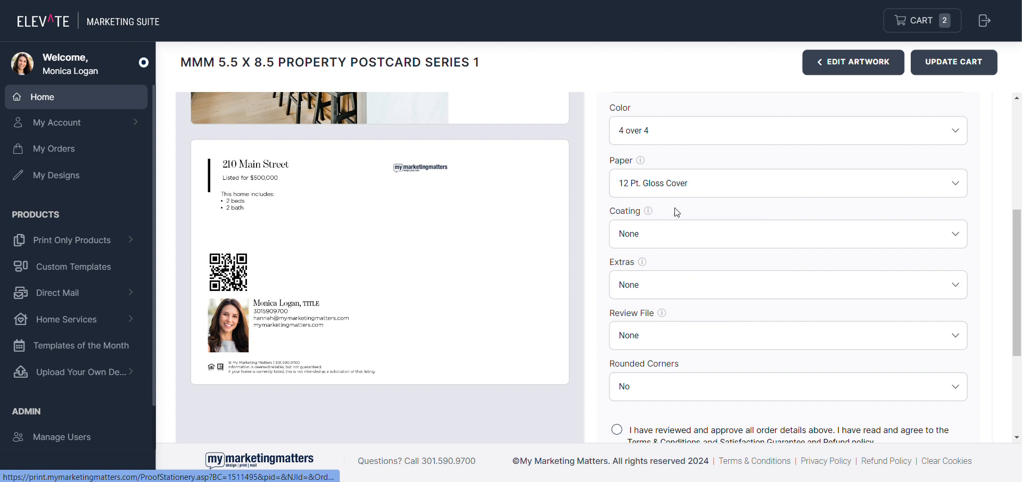
{"action": "mouse_move", "coordinate": [648, 213]}
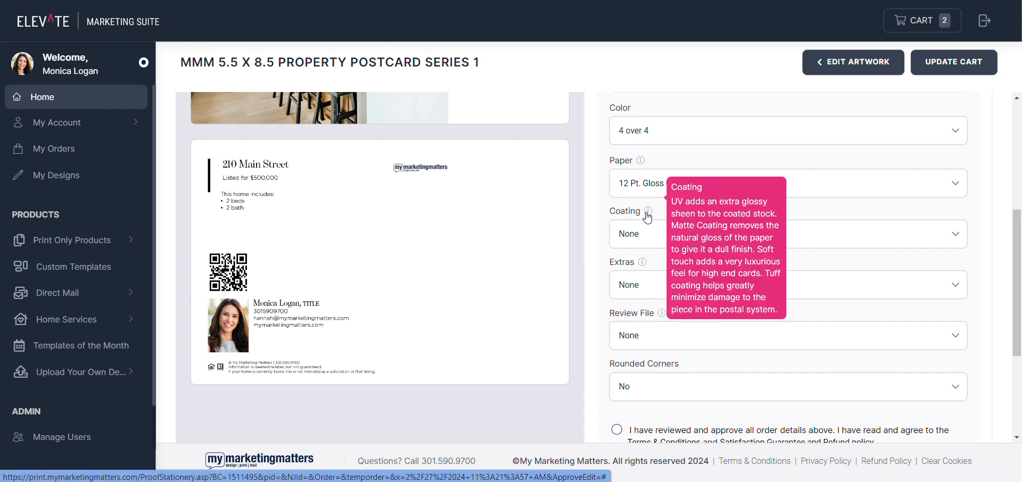
{"action": "left_click", "coordinate": [638, 232]}
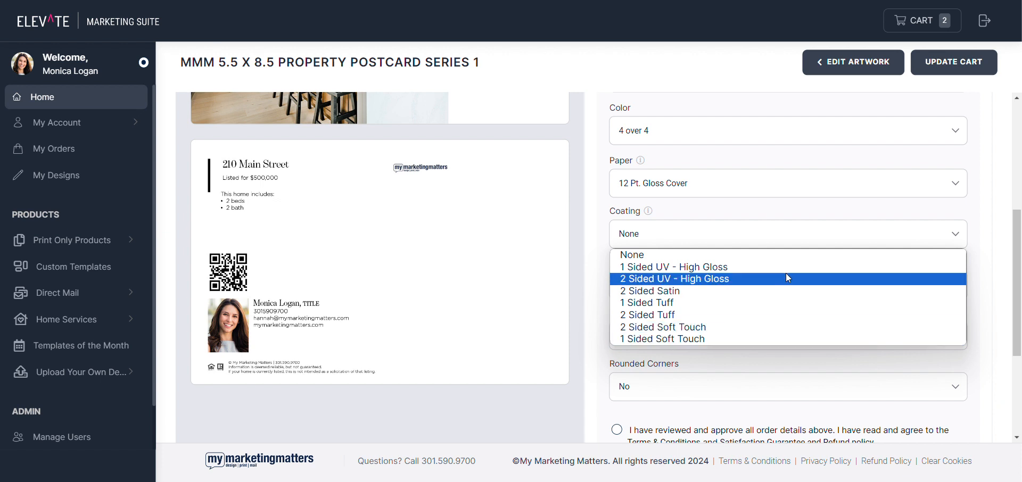
{"action": "left_click", "coordinate": [954, 238]}
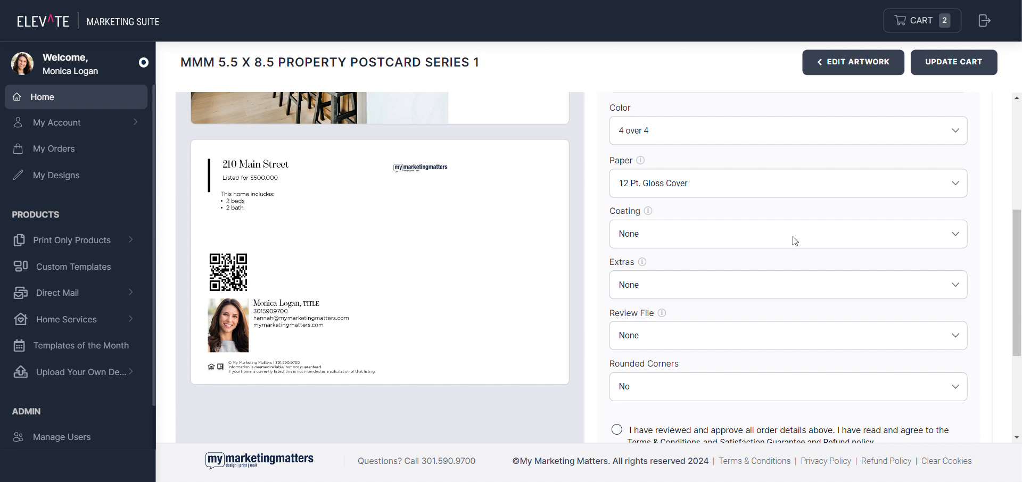
View the available Extras quantities without choosing any, and review the postcard previews alongside the order details.
{"action": "left_click", "coordinate": [729, 277]}
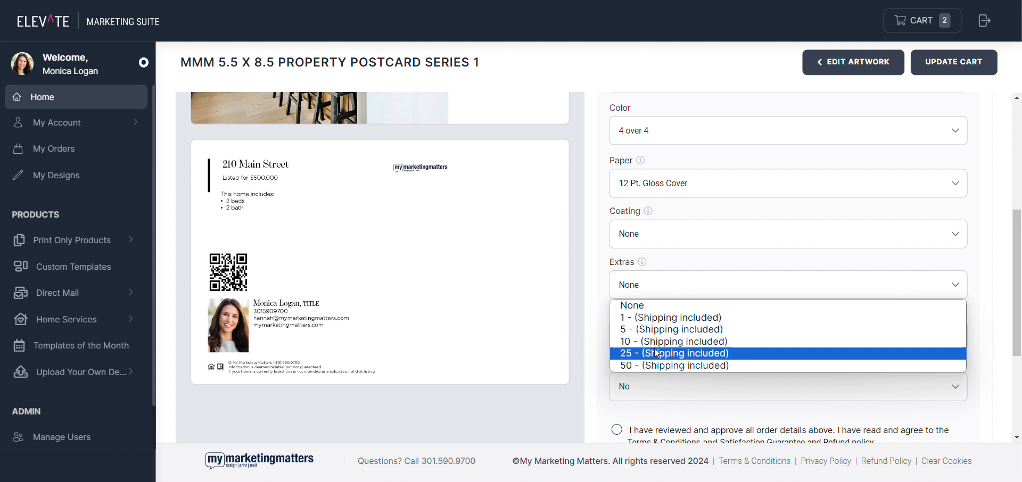
{"action": "left_click", "coordinate": [926, 288]}
{"action": "scroll", "coordinate": [926, 287], "scroll_direction": "down", "scroll_amount": 1}
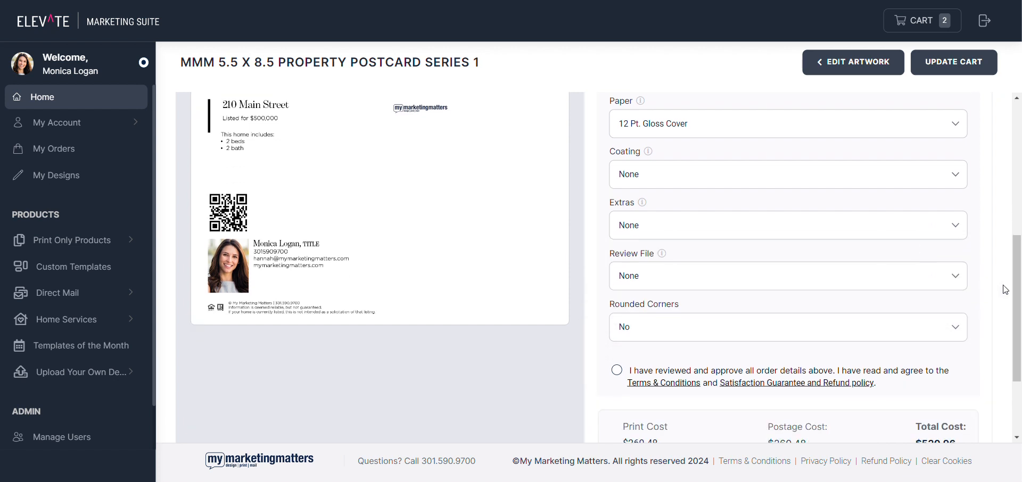
{"action": "scroll", "coordinate": [520, 301], "scroll_direction": "up", "scroll_amount": 4}
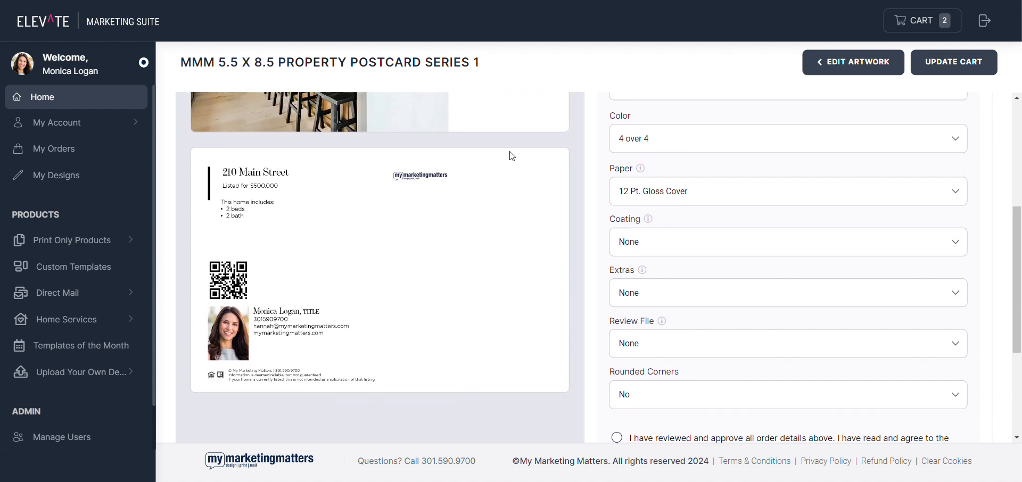
{"action": "scroll", "coordinate": [508, 180], "scroll_direction": "up", "scroll_amount": 1}
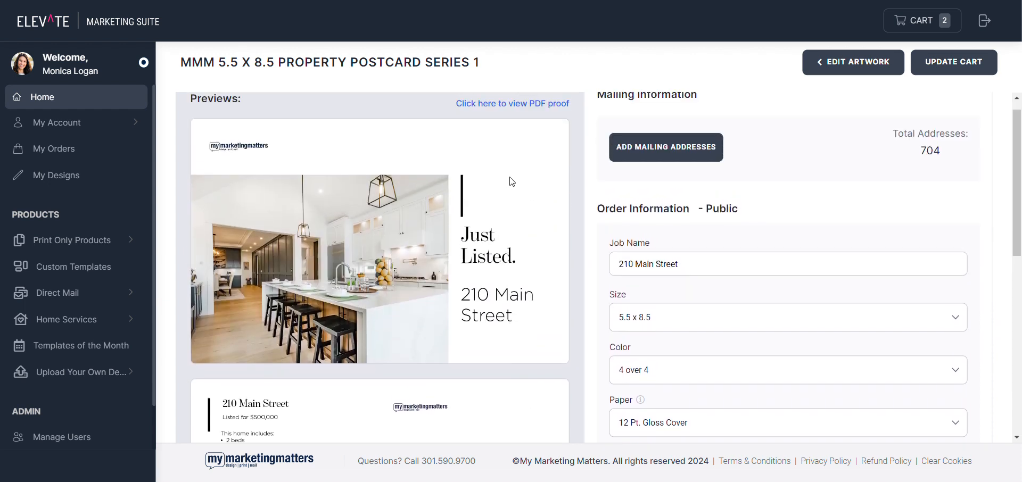
{"action": "scroll", "coordinate": [511, 182], "scroll_direction": "down", "scroll_amount": 4}
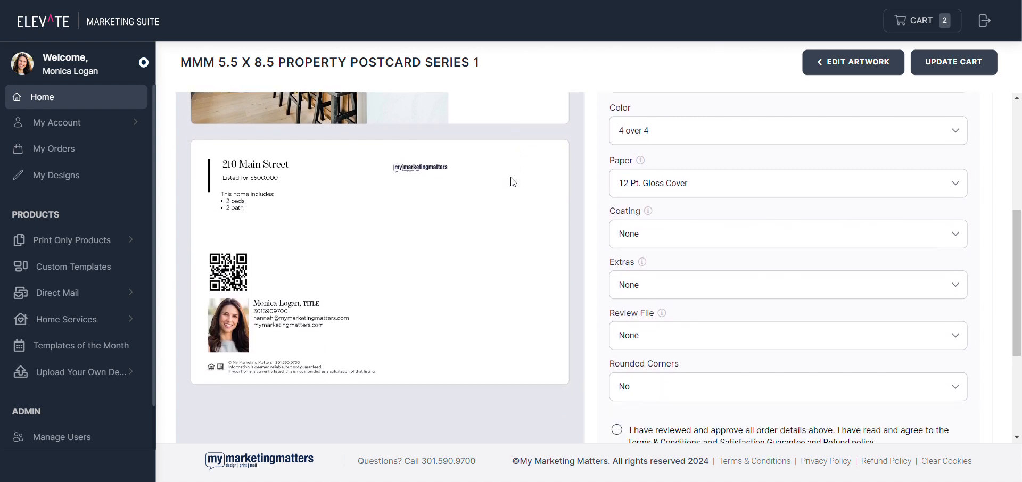
{"action": "scroll", "coordinate": [514, 182], "scroll_direction": "down", "scroll_amount": 1}
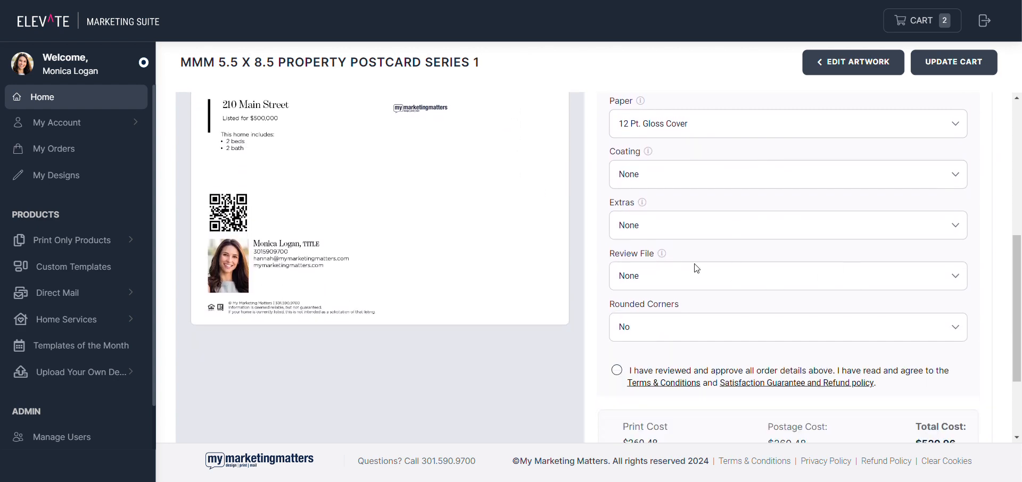
Read the Review File explanation, view its paid design-help options, and keep Review File at None.
{"action": "mouse_move", "coordinate": [665, 257]}
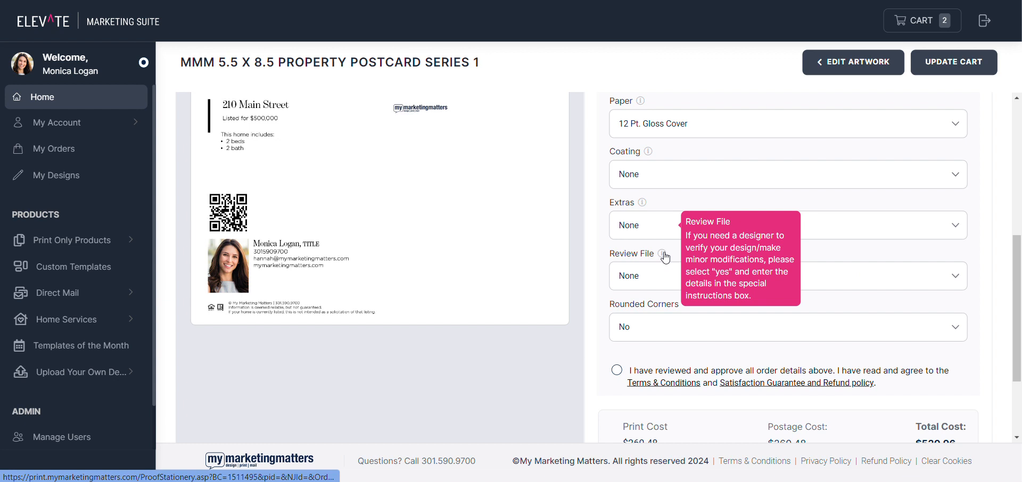
{"action": "left_click", "coordinate": [648, 274]}
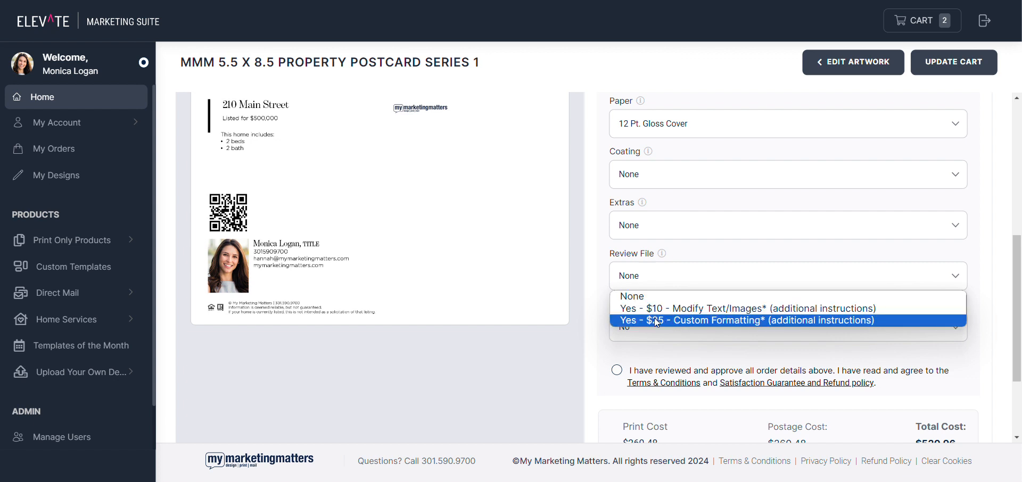
{"action": "left_click", "coordinate": [667, 296]}
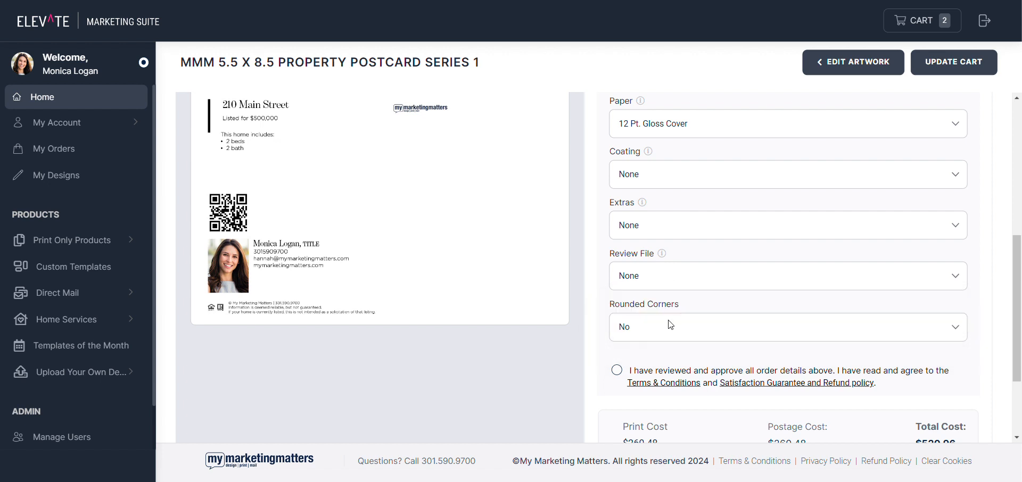
Update the cart with the order details and terms approved, and start checkout for the 5.5 x 8.5 property postcard.
{"action": "scroll", "coordinate": [667, 317], "scroll_direction": "down", "scroll_amount": 1}
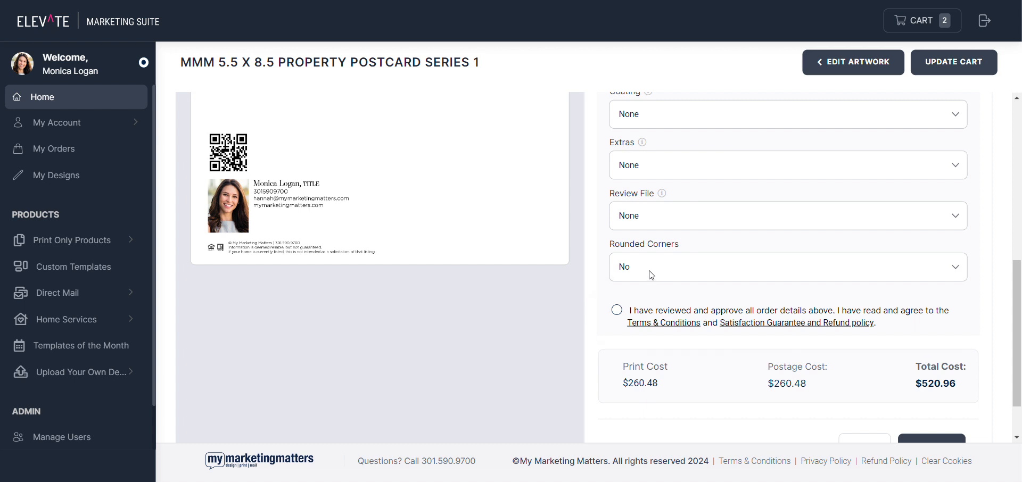
{"action": "scroll", "coordinate": [613, 315], "scroll_direction": "down", "scroll_amount": 1}
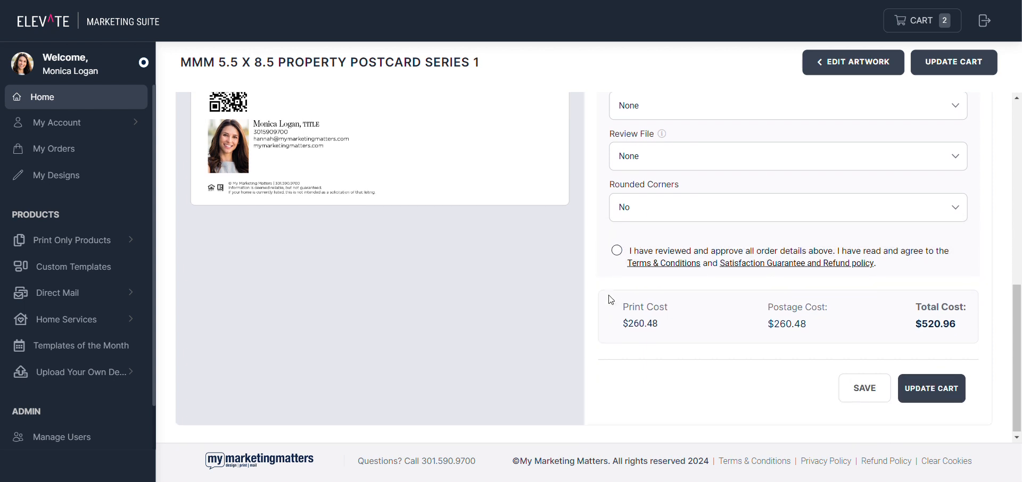
{"action": "left_click", "coordinate": [616, 251]}
{"action": "left_click", "coordinate": [931, 400]}
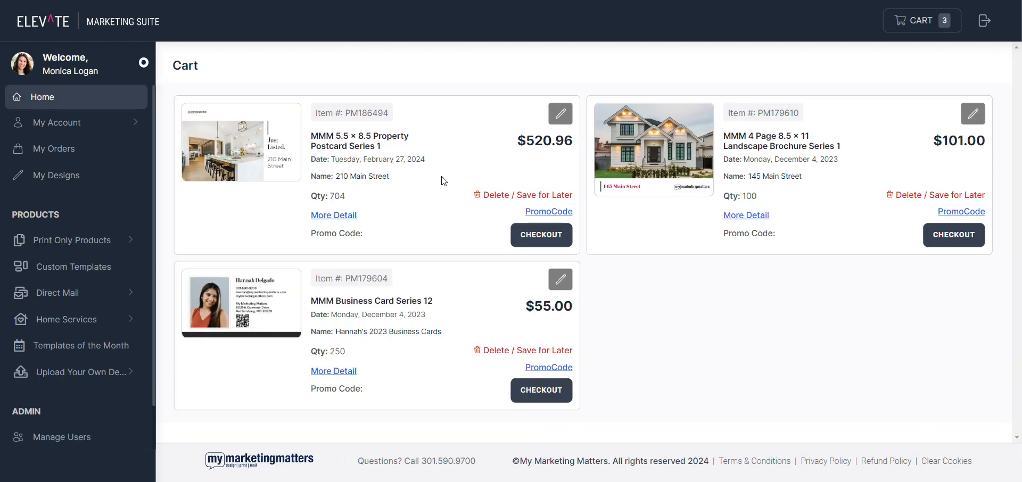
{"action": "left_click", "coordinate": [549, 241]}
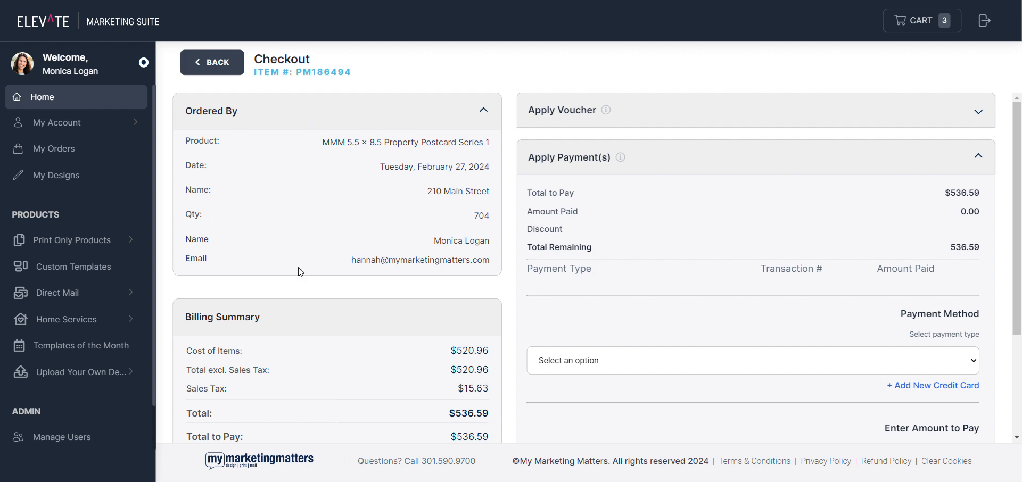
Collapse the Ordered By details and view the vouchers available for this order without applying one.
{"action": "left_click", "coordinate": [483, 111]}
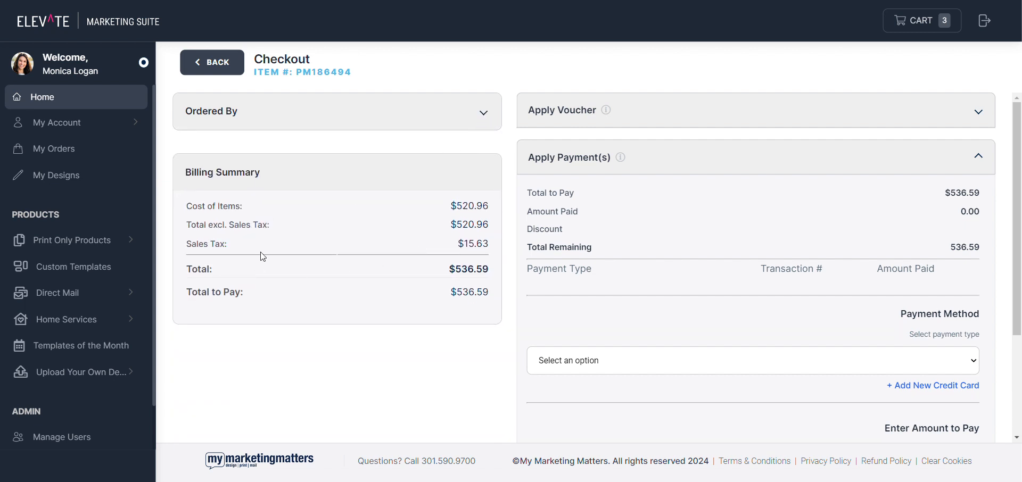
{"action": "left_click", "coordinate": [979, 111]}
{"action": "left_click", "coordinate": [981, 111]}
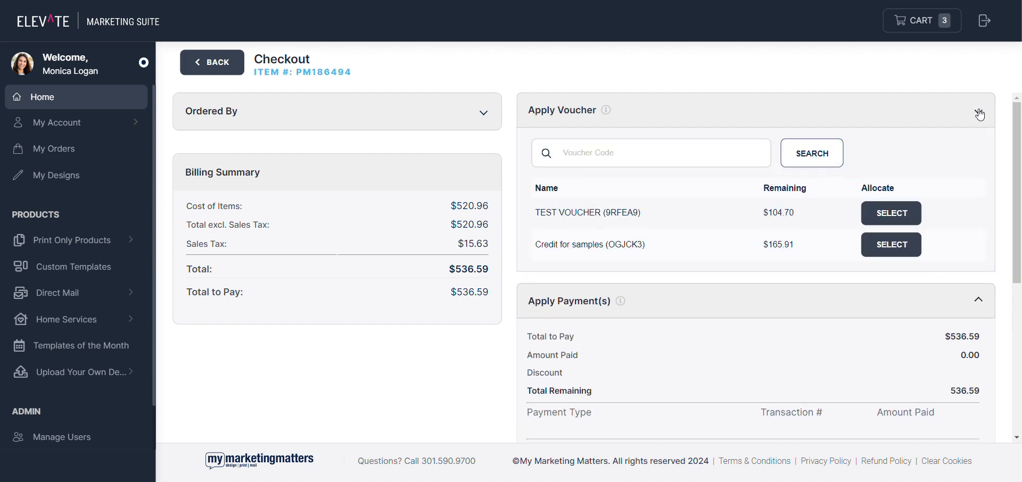
{"action": "left_click", "coordinate": [980, 110]}
View the payment method choices without selecting one, and review the credit card option and the amount-to-pay section.
{"action": "scroll", "coordinate": [917, 158], "scroll_direction": "down", "scroll_amount": 1}
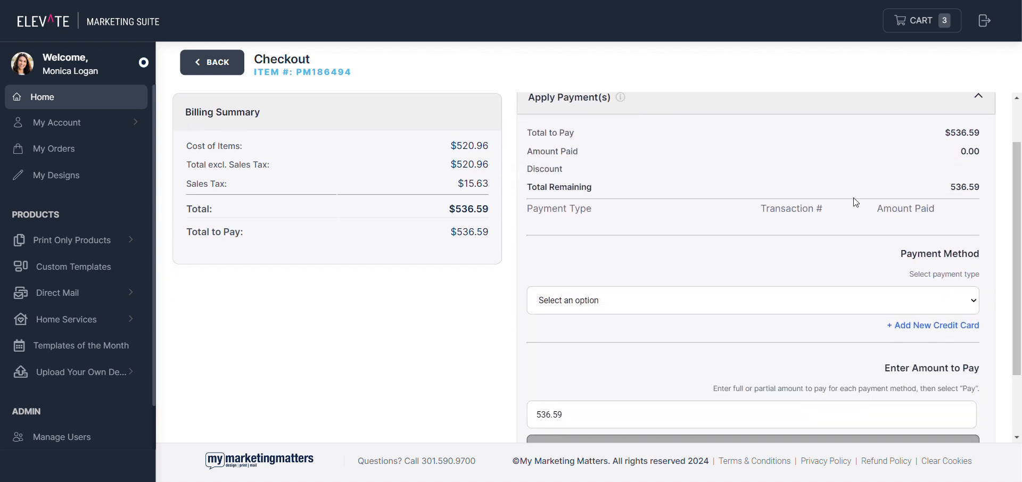
{"action": "left_click", "coordinate": [933, 299]}
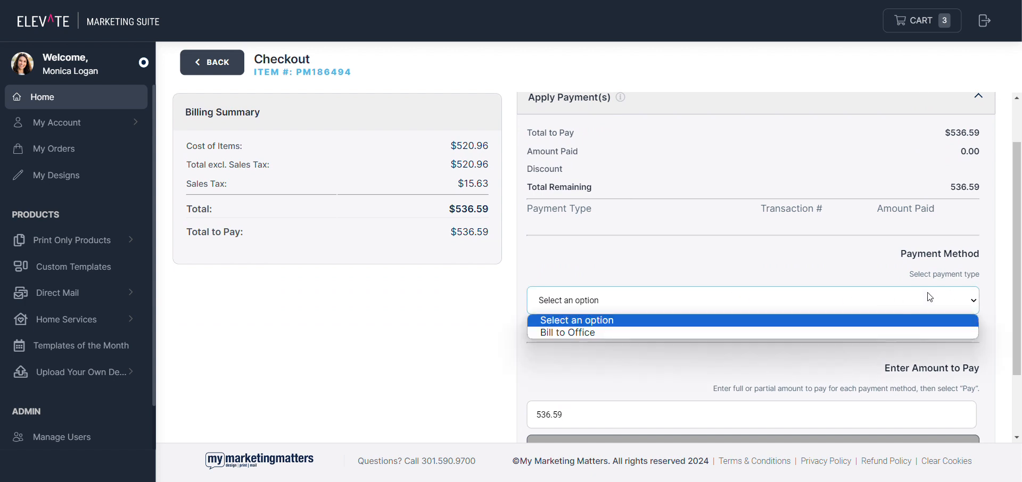
{"action": "left_click", "coordinate": [934, 299]}
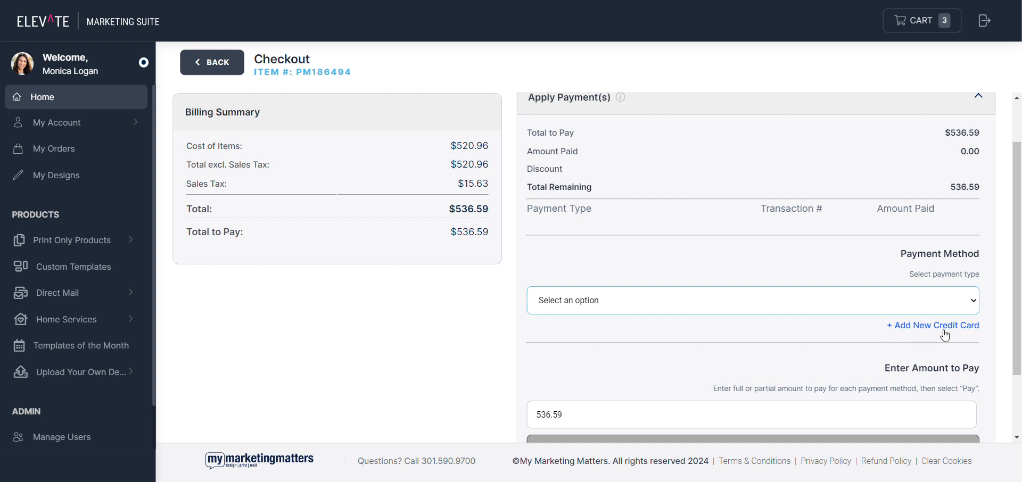
{"action": "scroll", "coordinate": [932, 333], "scroll_direction": "down", "scroll_amount": 1}
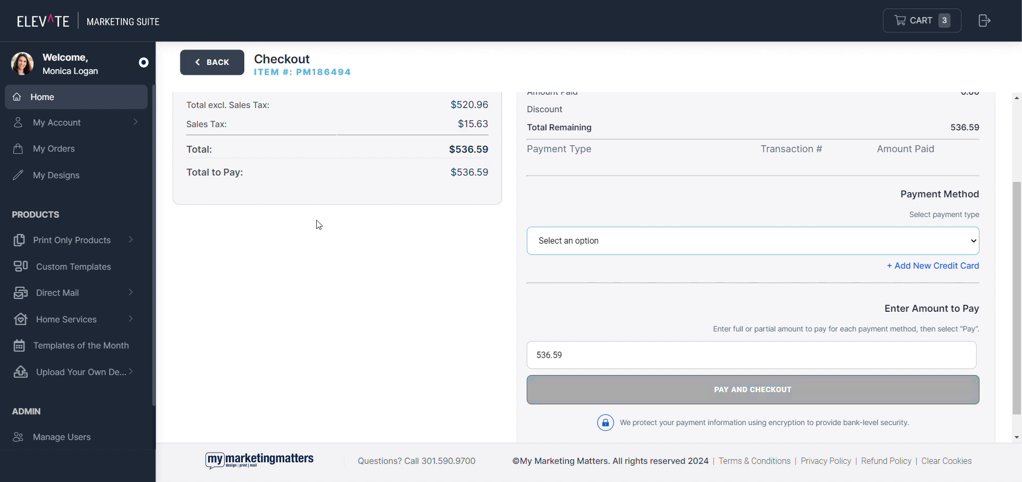
Leave the checkout for the home page, highlight the support phone number in the footer, and look over the product categories.
{"action": "left_click", "coordinate": [187, 47]}
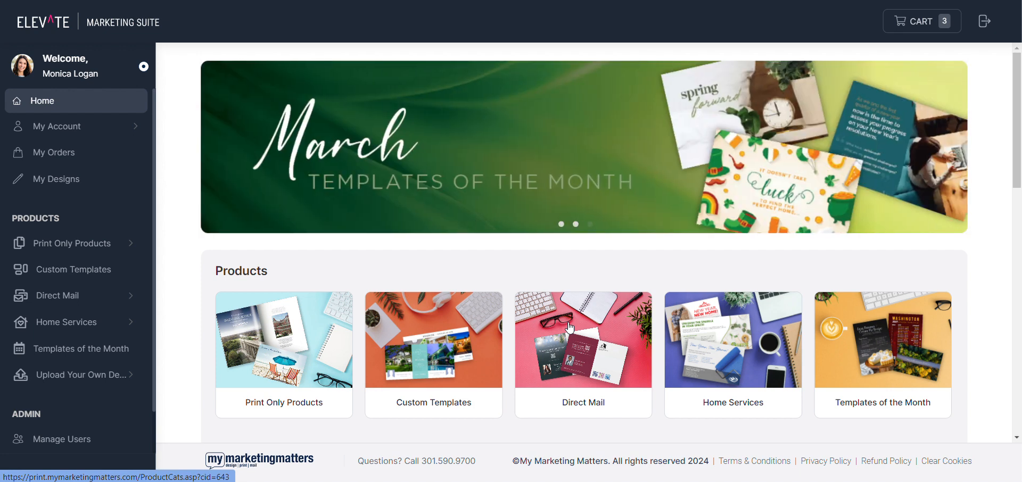
{"action": "left_click_drag", "start_coordinate": [477, 461], "coordinate": [421, 461]}
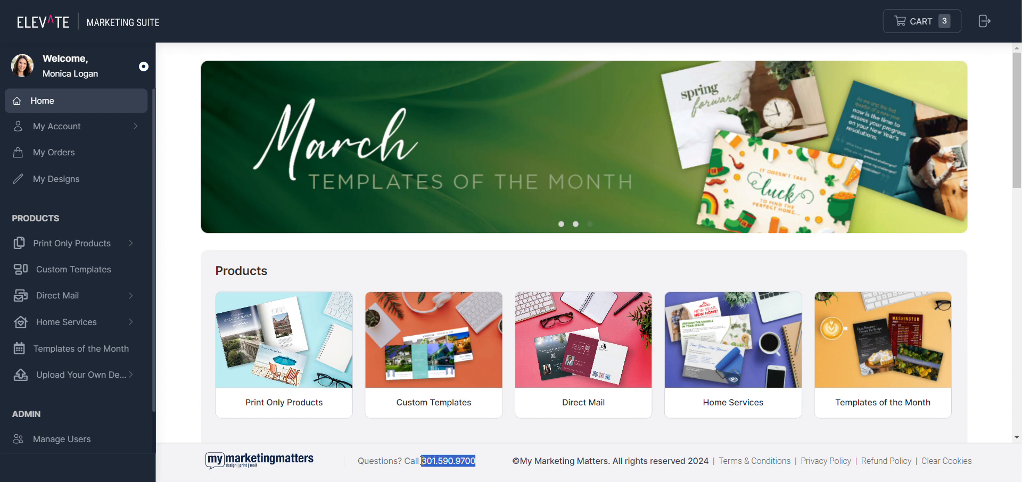
{"action": "left_click", "coordinate": [975, 415]}
{"action": "scroll", "coordinate": [976, 415], "scroll_direction": "down", "scroll_amount": 2}
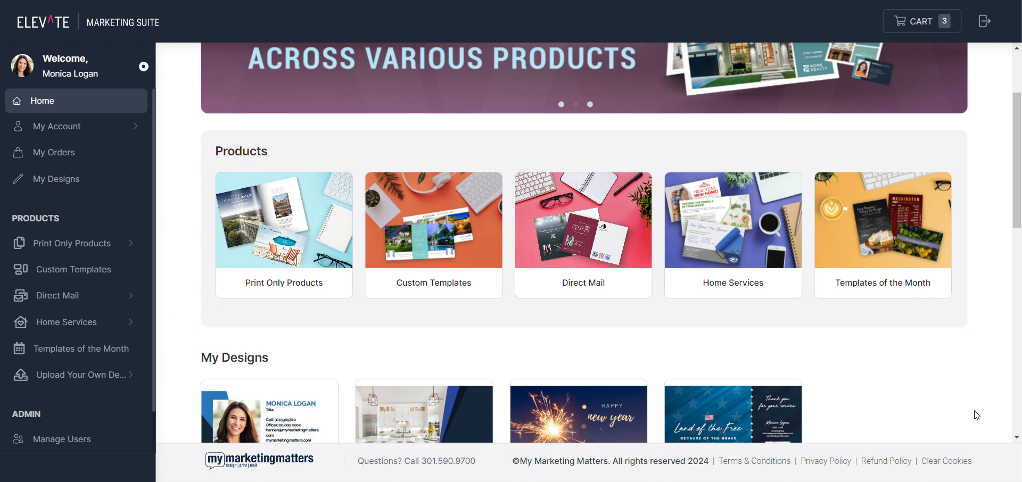
{"action": "scroll", "coordinate": [977, 415], "scroll_direction": "up", "scroll_amount": 3}
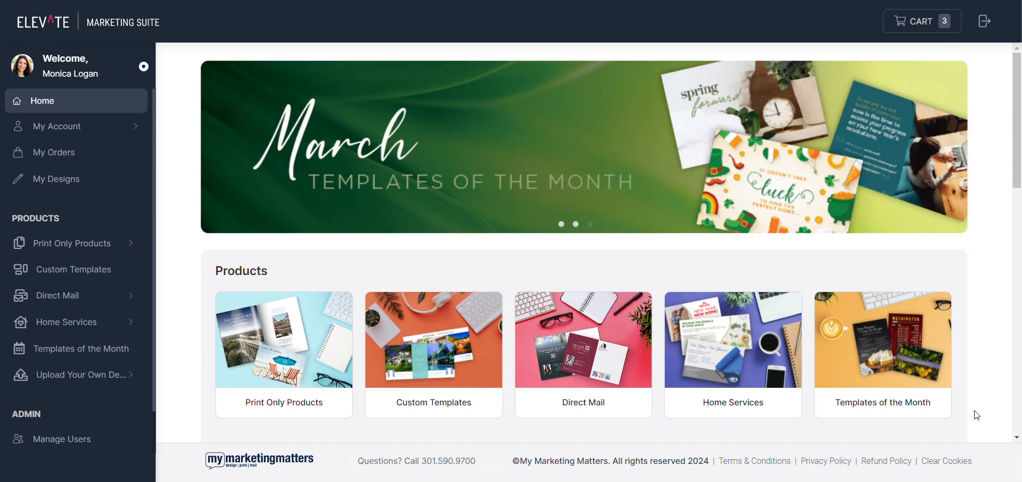